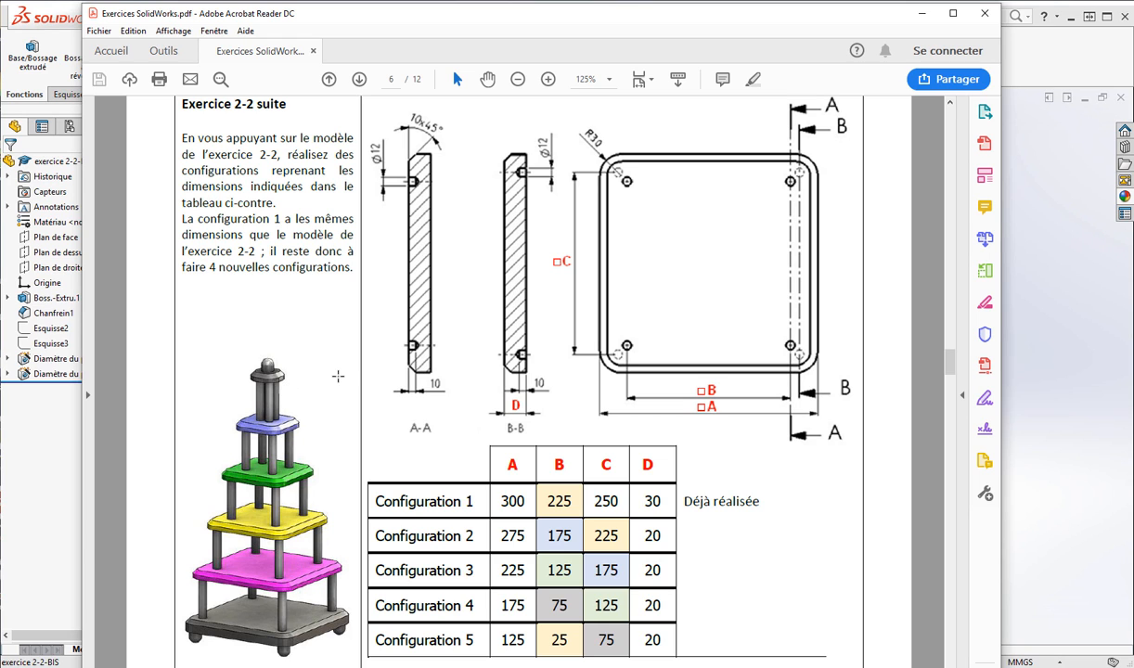
Step: Review the Exercice 2-2 drawings and configuration table in the PDF, comparing their dimensions with the plate in SOLIDWORKS
{"action": "scroll", "coordinate": [331, 386], "scroll_direction": "up", "scroll_amount": 10}
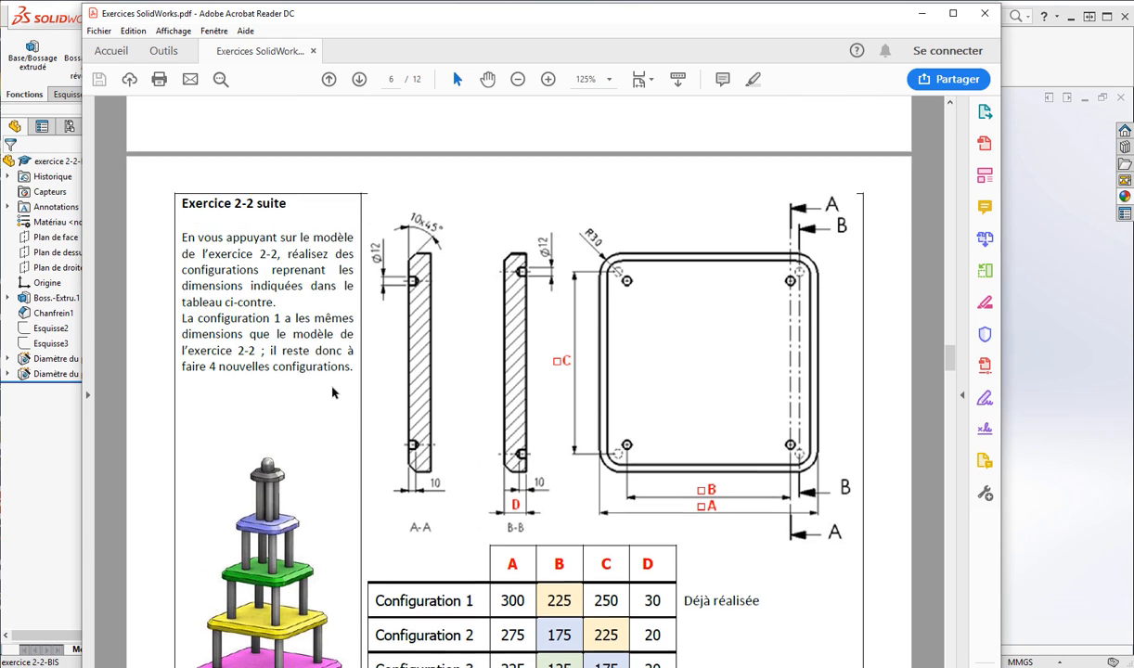
{"action": "scroll", "coordinate": [331, 386], "scroll_direction": "up", "scroll_amount": 4}
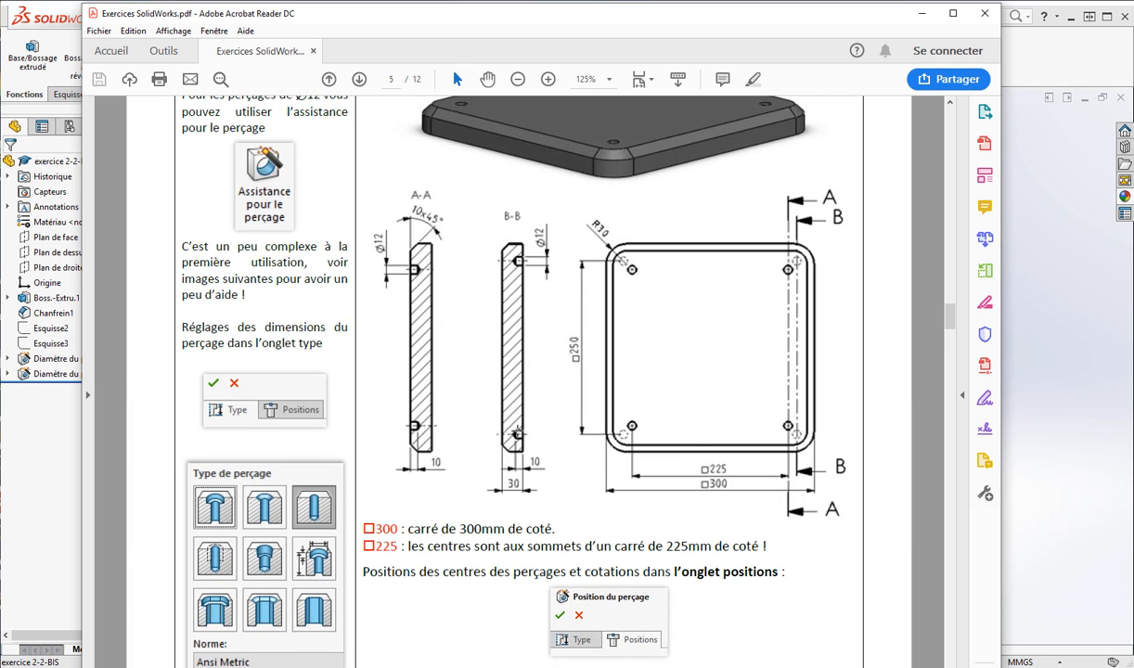
{"action": "scroll", "coordinate": [518, 430], "scroll_direction": "down", "scroll_amount": 10}
{"action": "scroll", "coordinate": [519, 438], "scroll_direction": "down", "scroll_amount": 10}
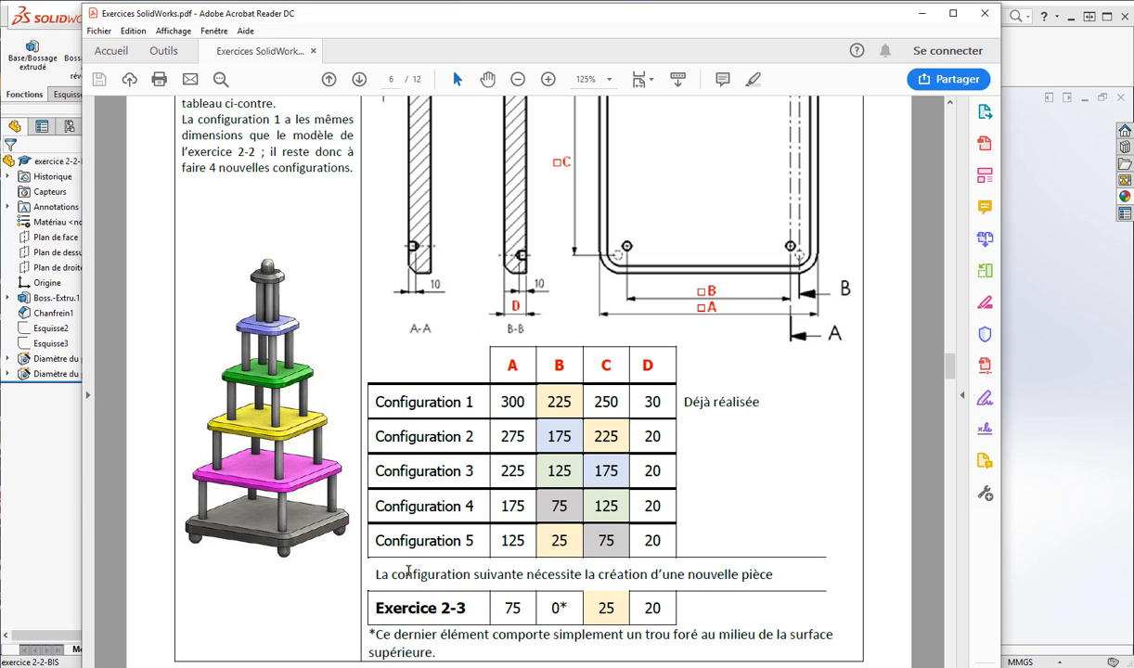
{"action": "scroll", "coordinate": [376, 533], "scroll_direction": "up", "scroll_amount": 2}
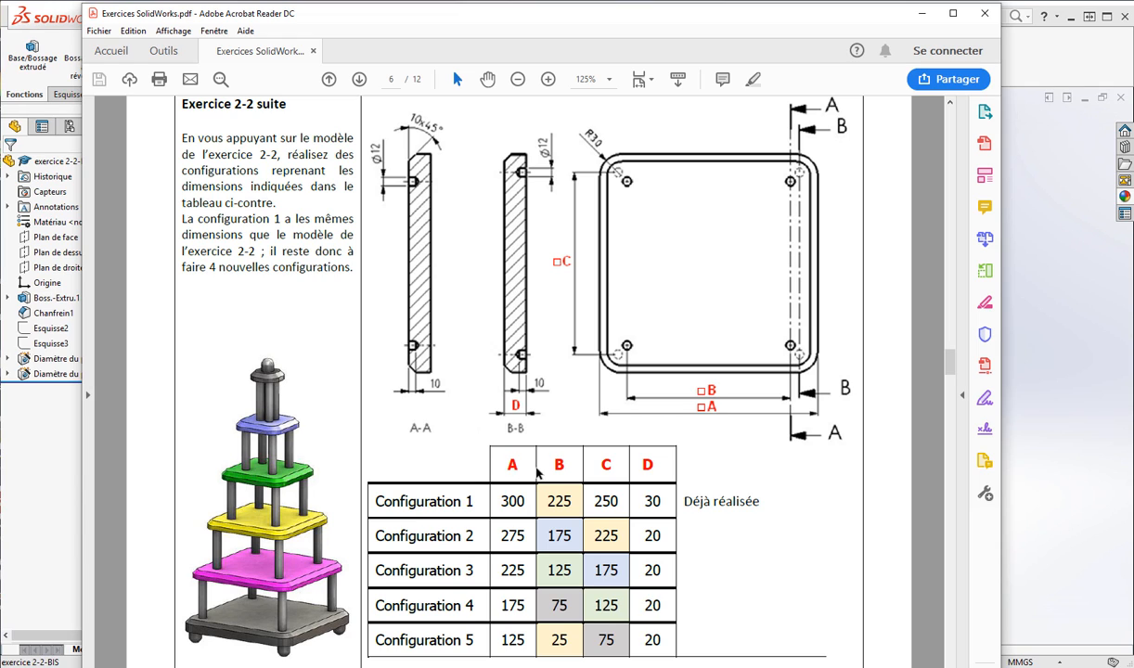
{"action": "left_click", "coordinate": [921, 13]}
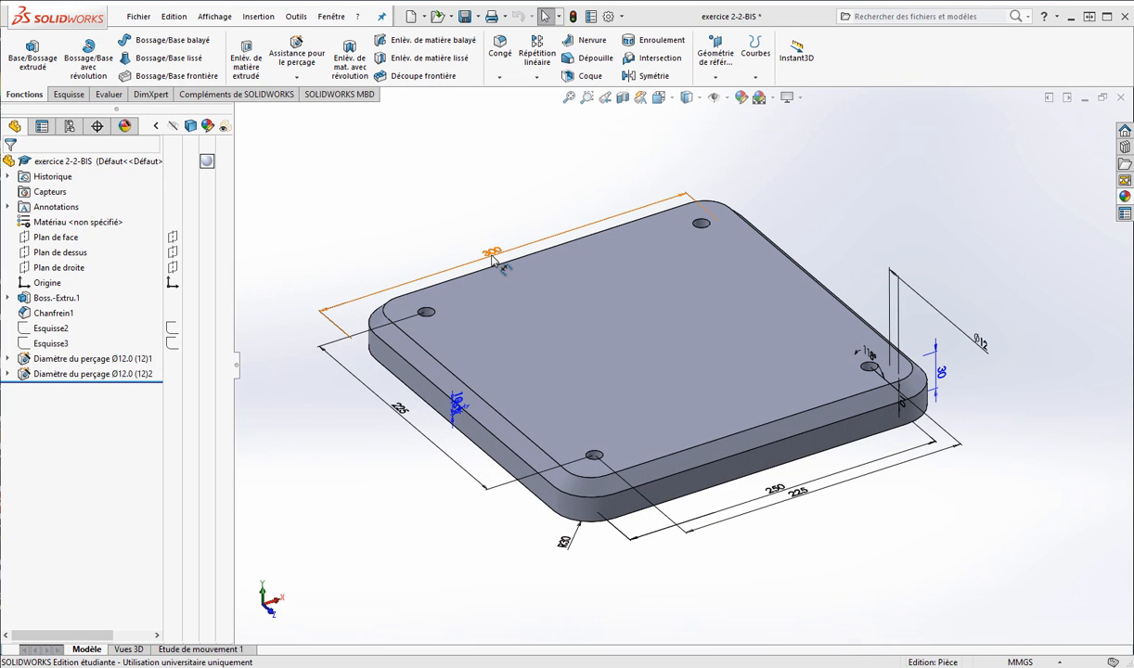
{"action": "key", "text": "alt+Tab"}
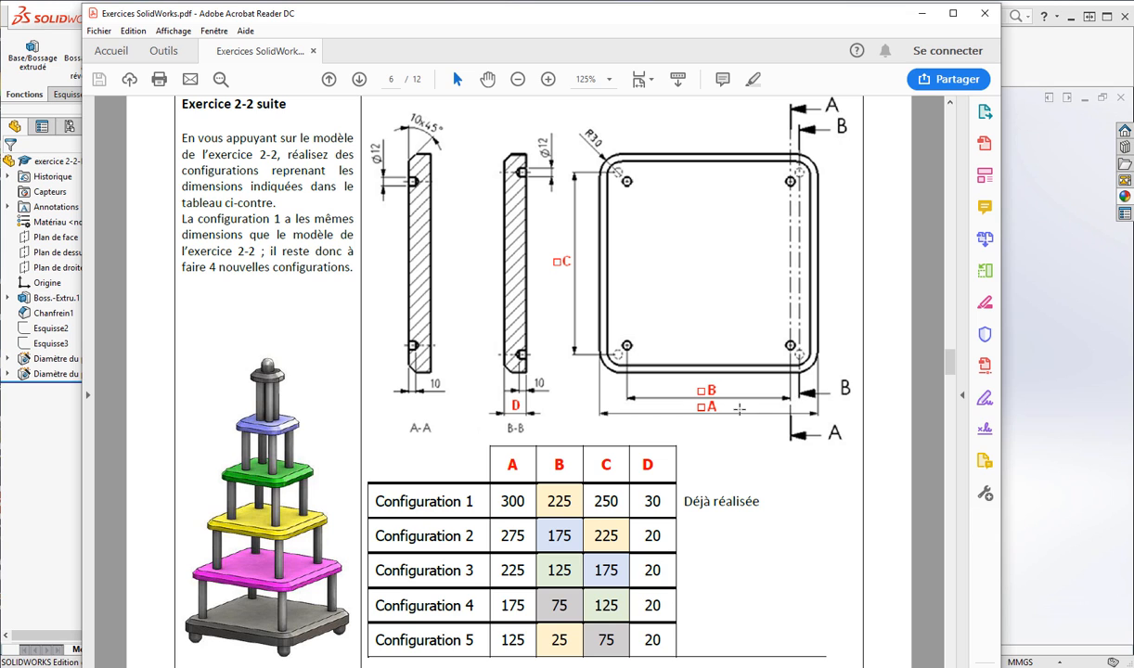
{"action": "left_click", "coordinate": [921, 13]}
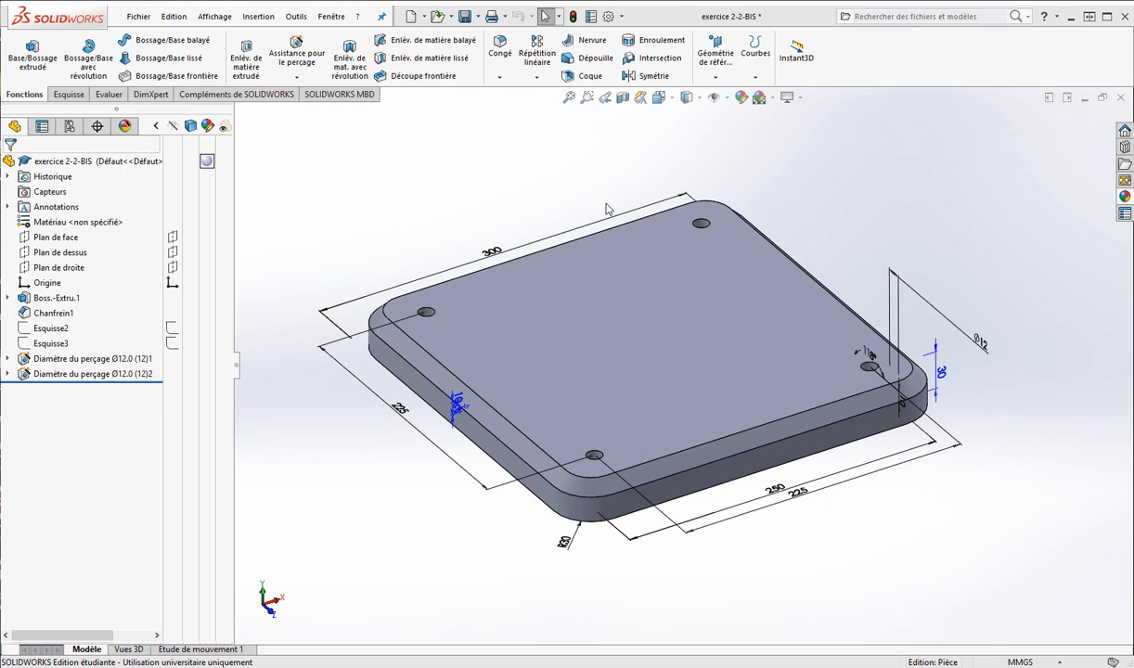
Step: Rename the plate's 300 mm side dimension to A and turn on the display of dimension names in the model
{"action": "left_click", "coordinate": [493, 252]}
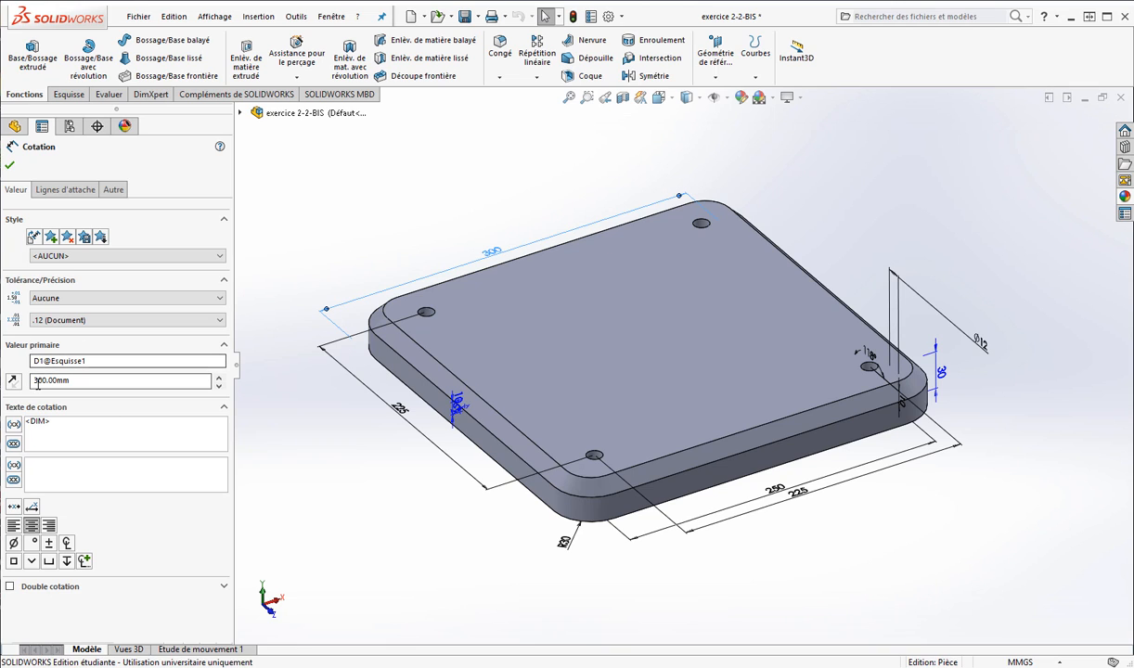
{"action": "left_click_drag", "start_coordinate": [90, 360], "coordinate": [21, 360]}
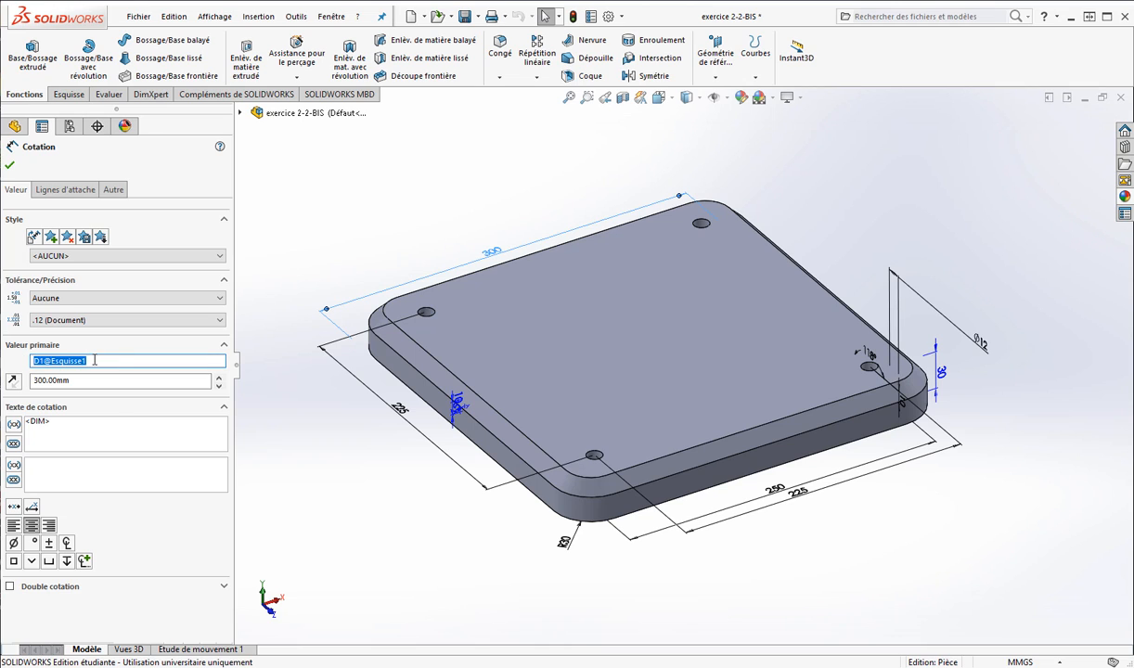
{"action": "type", "text": "A"}
{"action": "left_click", "coordinate": [270, 270]}
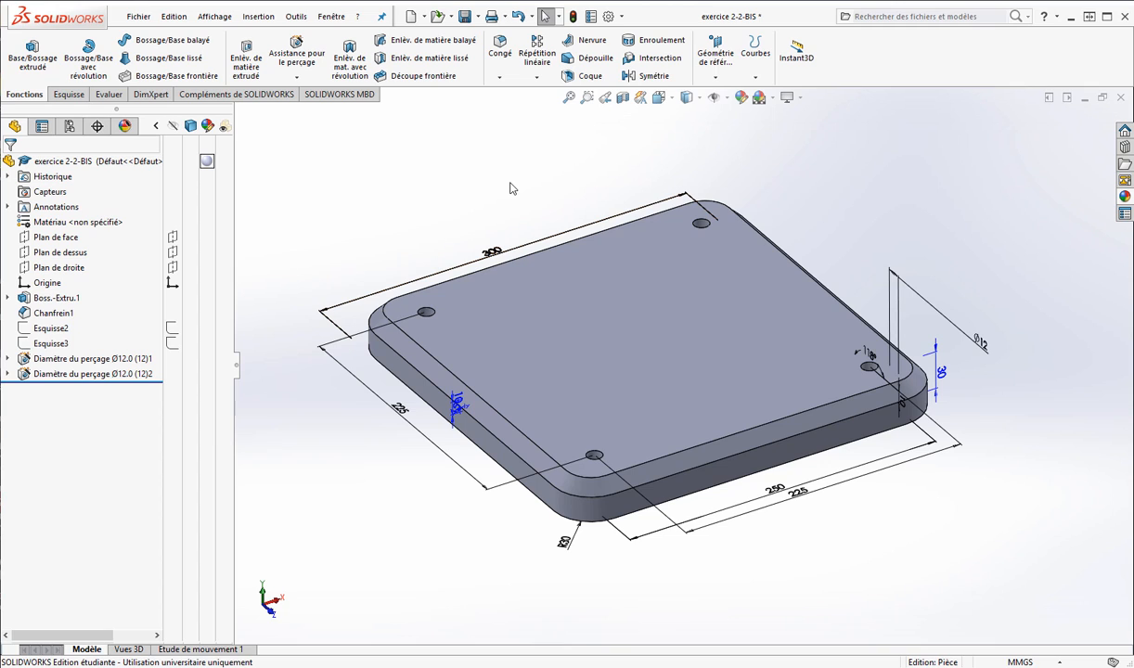
{"action": "left_click", "coordinate": [726, 98]}
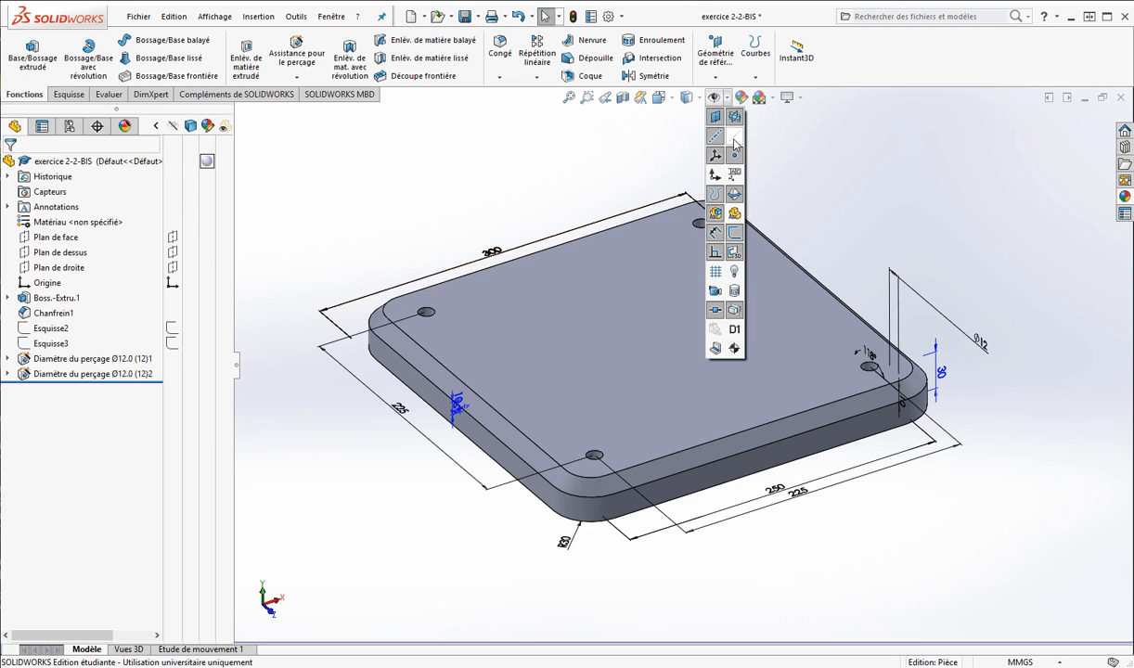
{"action": "left_click", "coordinate": [734, 330]}
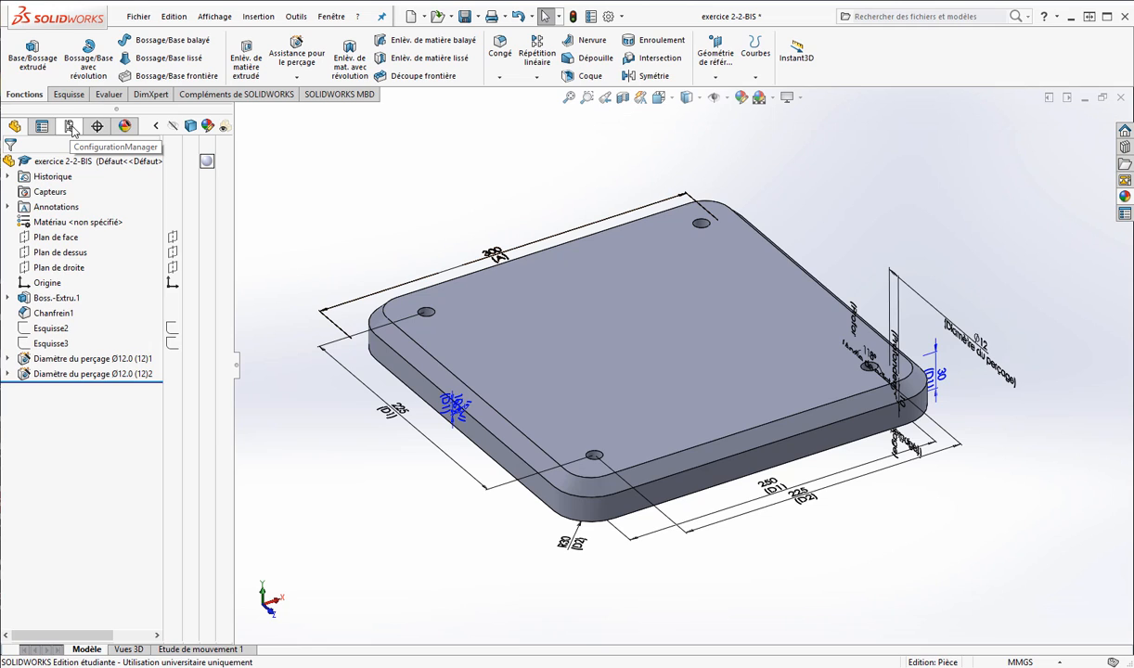
Step: Check the configuration naming in the PDF exercise and rename the part's default configuration as Configuration 1
{"action": "left_click", "coordinate": [71, 127]}
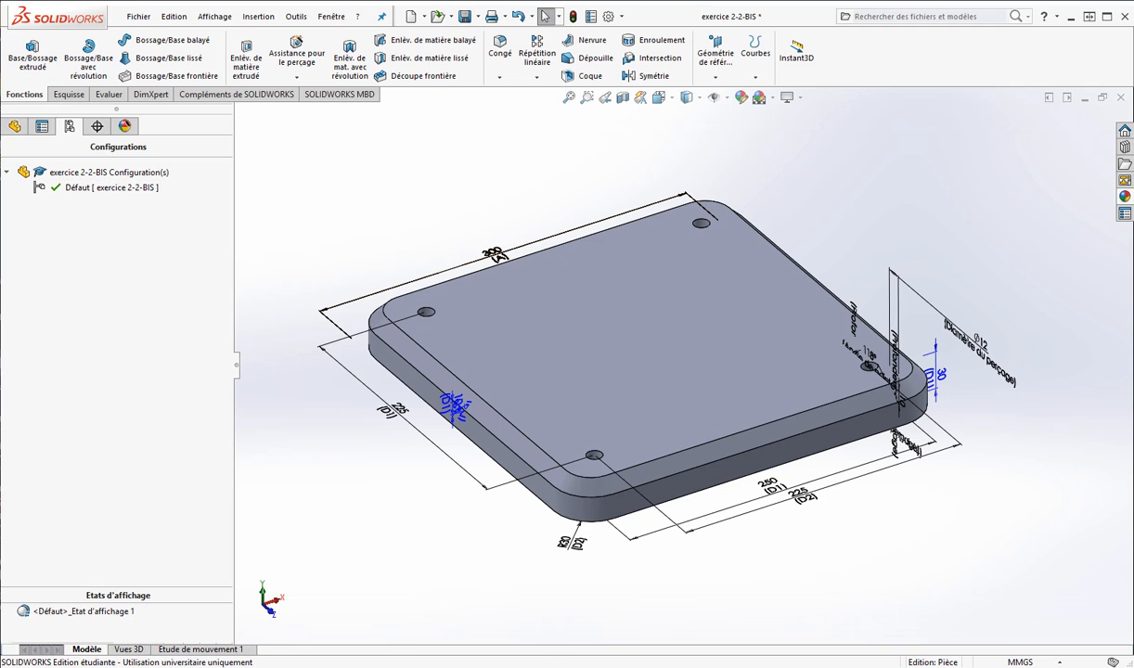
{"action": "key", "text": "alt+Tab"}
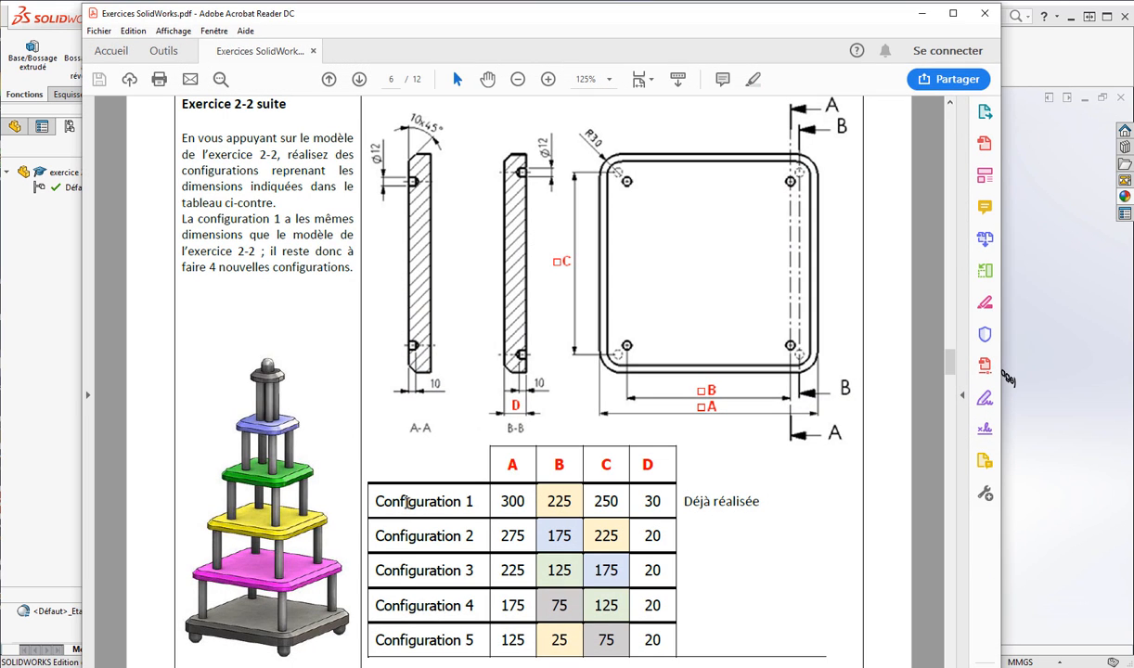
{"action": "left_click", "coordinate": [921, 13]}
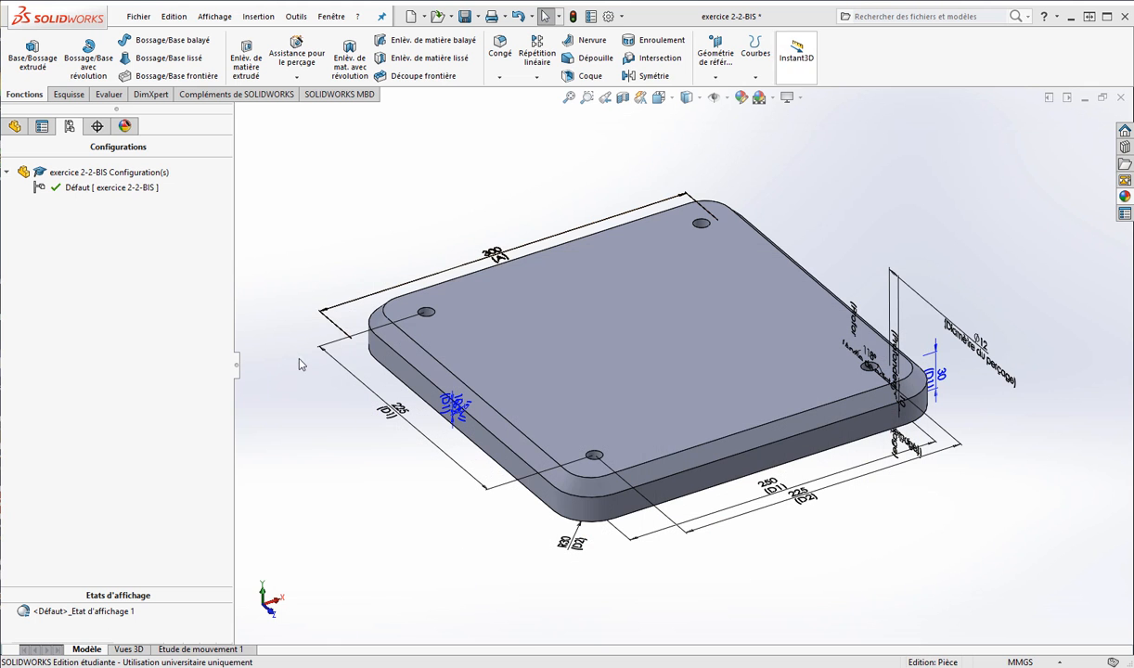
{"action": "left_click", "coordinate": [99, 189]}
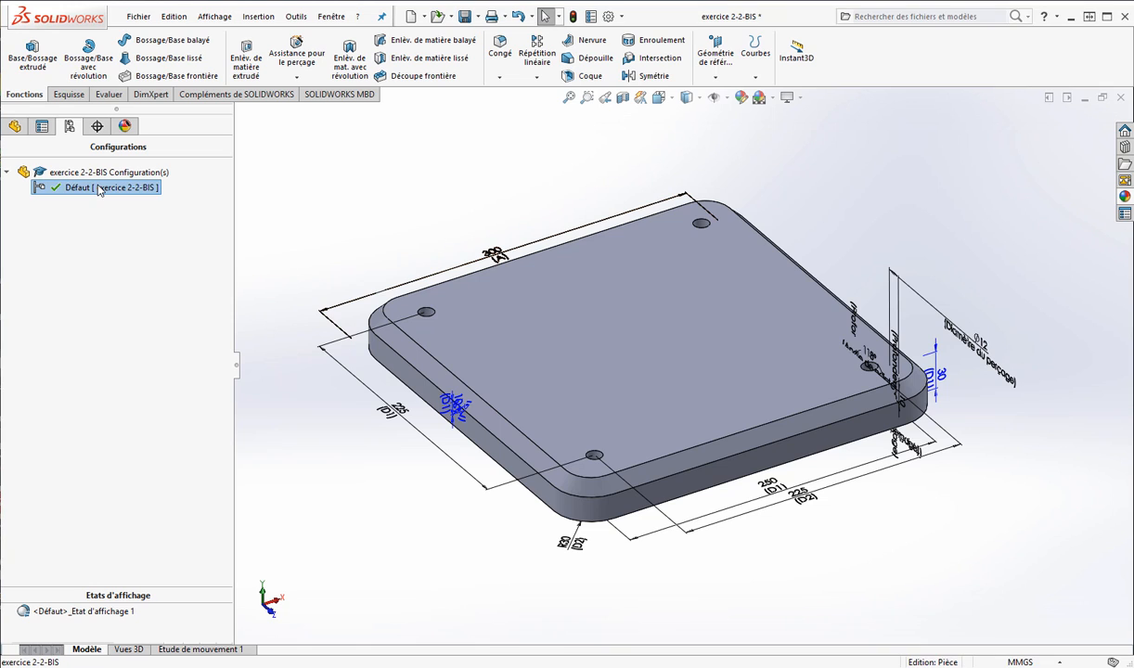
{"action": "left_click", "coordinate": [99, 189]}
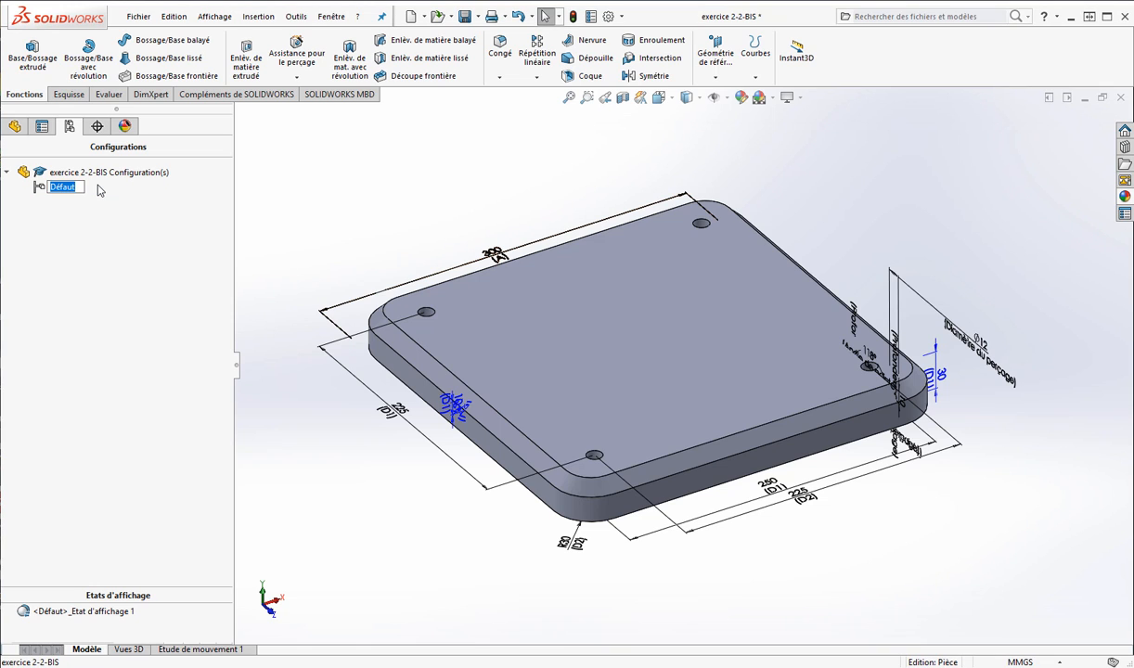
{"action": "type", "text": "Configuration 1"}
{"action": "key", "text": "Return"}
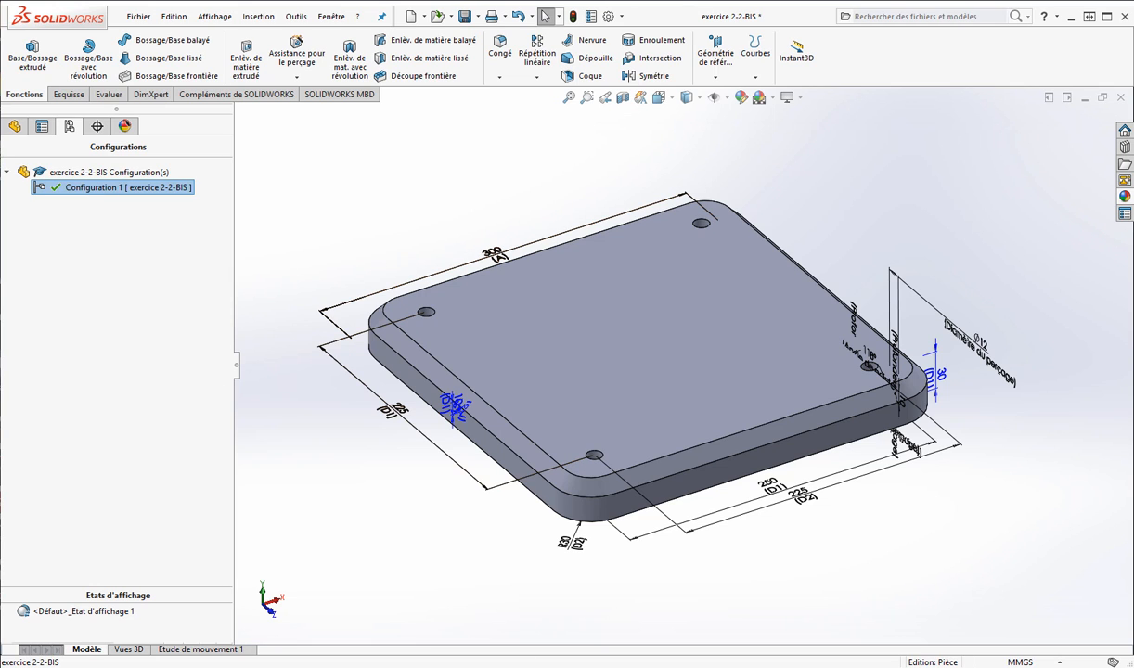
Step: Consult the PDF's configuration table, return to SOLIDWORKS and add a part configuration named Configuration 2, copying its name for reuse
{"action": "key", "text": "alt+Tab"}
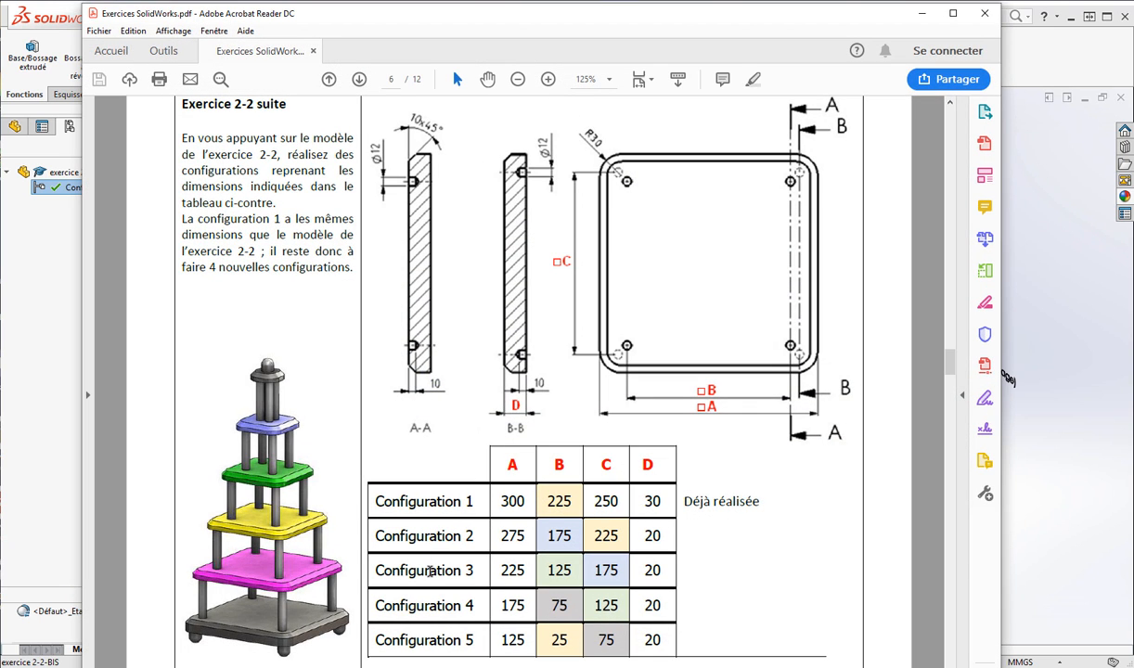
{"action": "scroll", "coordinate": [430, 607], "scroll_direction": "down", "scroll_amount": 2}
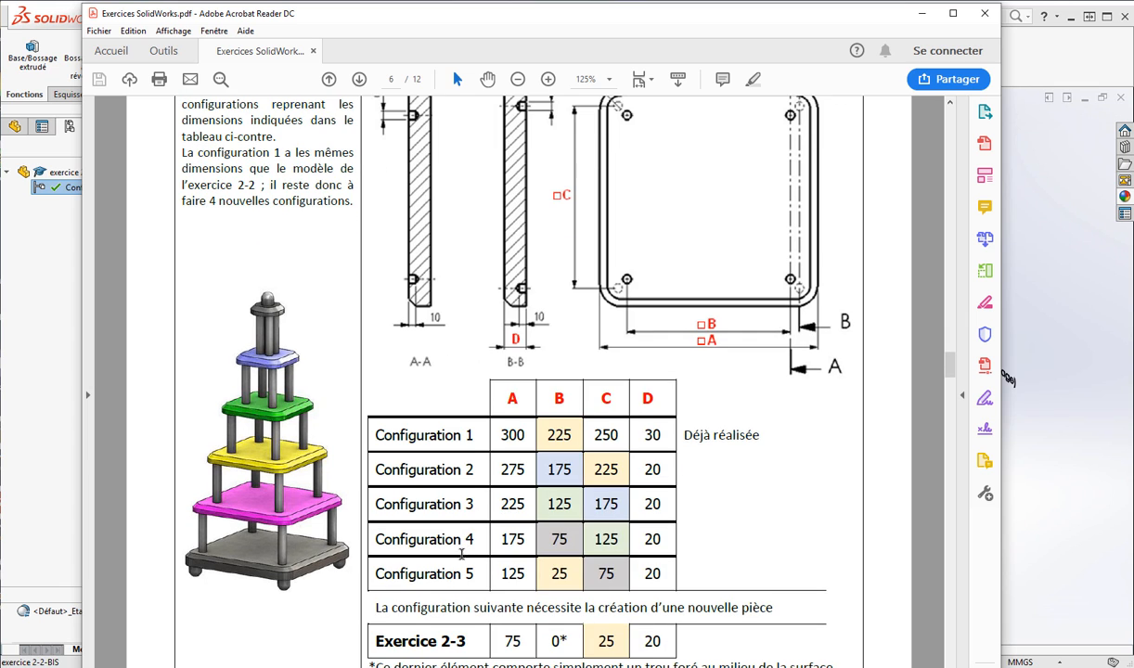
{"action": "scroll", "coordinate": [411, 529], "scroll_direction": "up", "scroll_amount": 1}
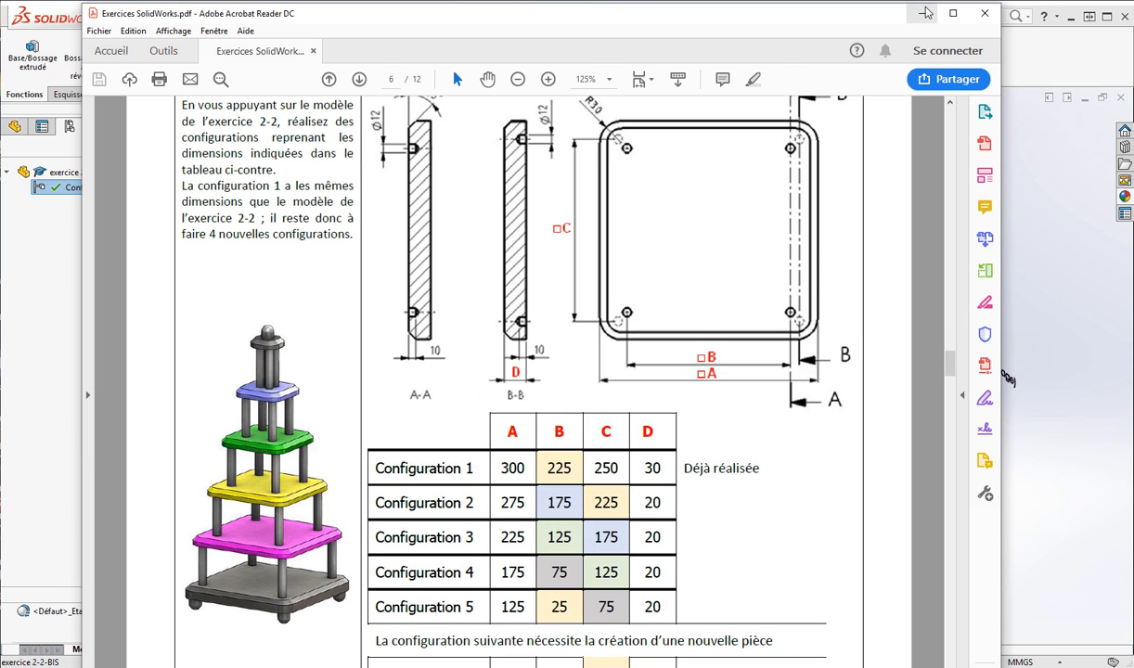
{"action": "key", "text": "alt+Tab"}
{"action": "right_click", "coordinate": [73, 172]}
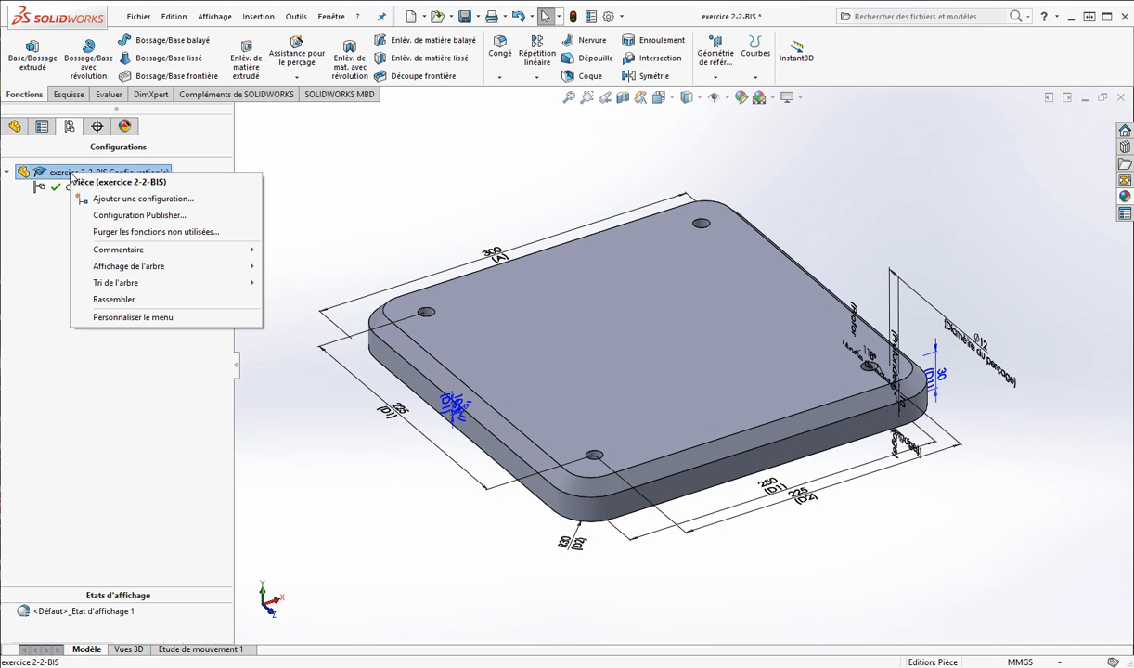
{"action": "left_click", "coordinate": [130, 198]}
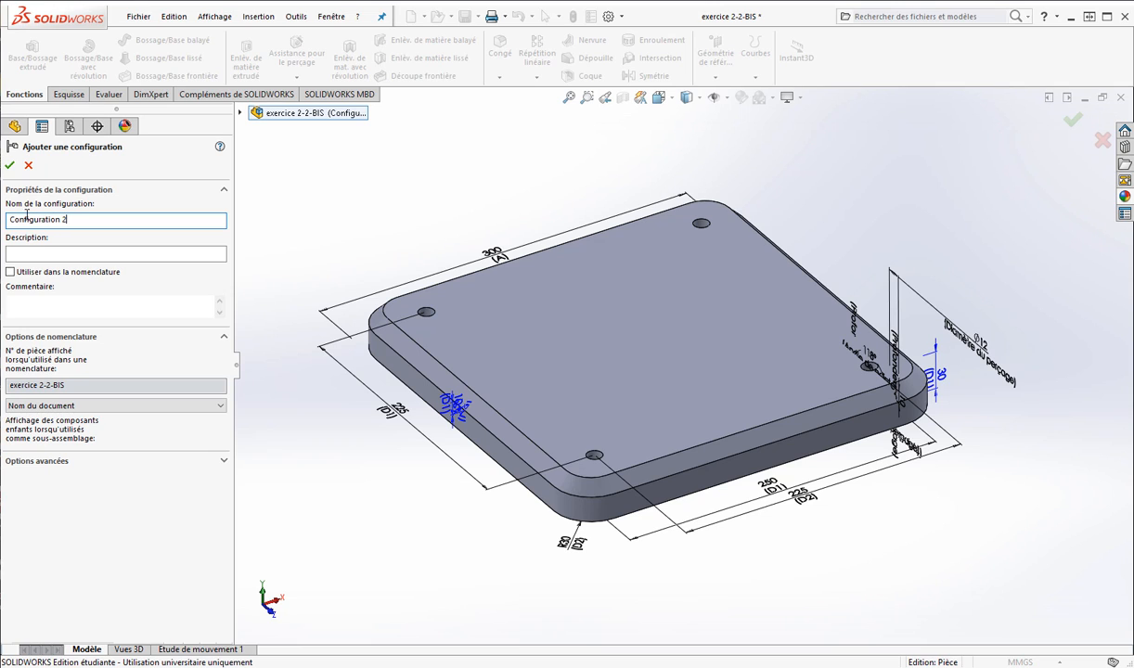
{"action": "key", "text": "ctrl+a"}
{"action": "key", "text": "ctrl+c"}
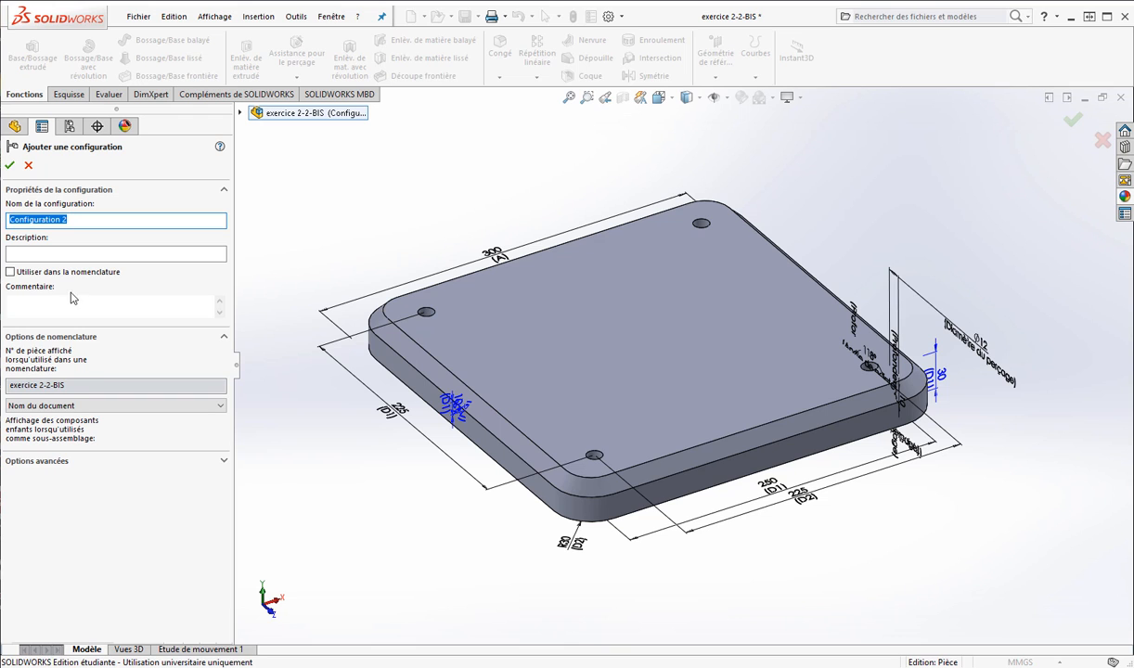
{"action": "left_click", "coordinate": [10, 164]}
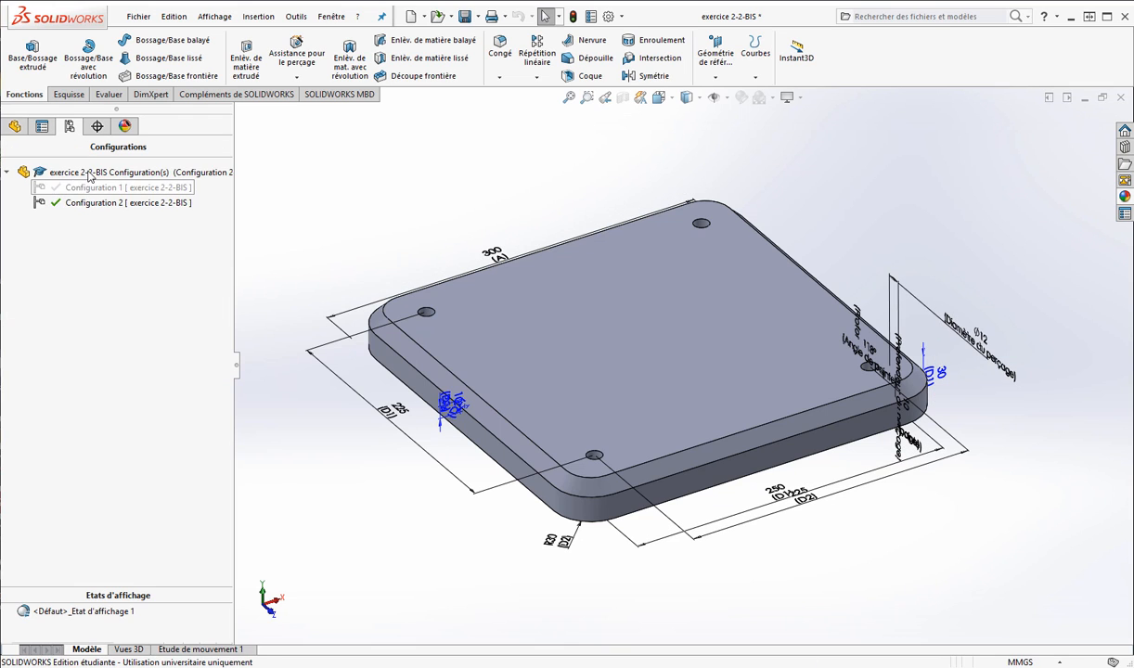
Step: Add another configuration to the part, named Configuration 3
{"action": "right_click", "coordinate": [89, 172]}
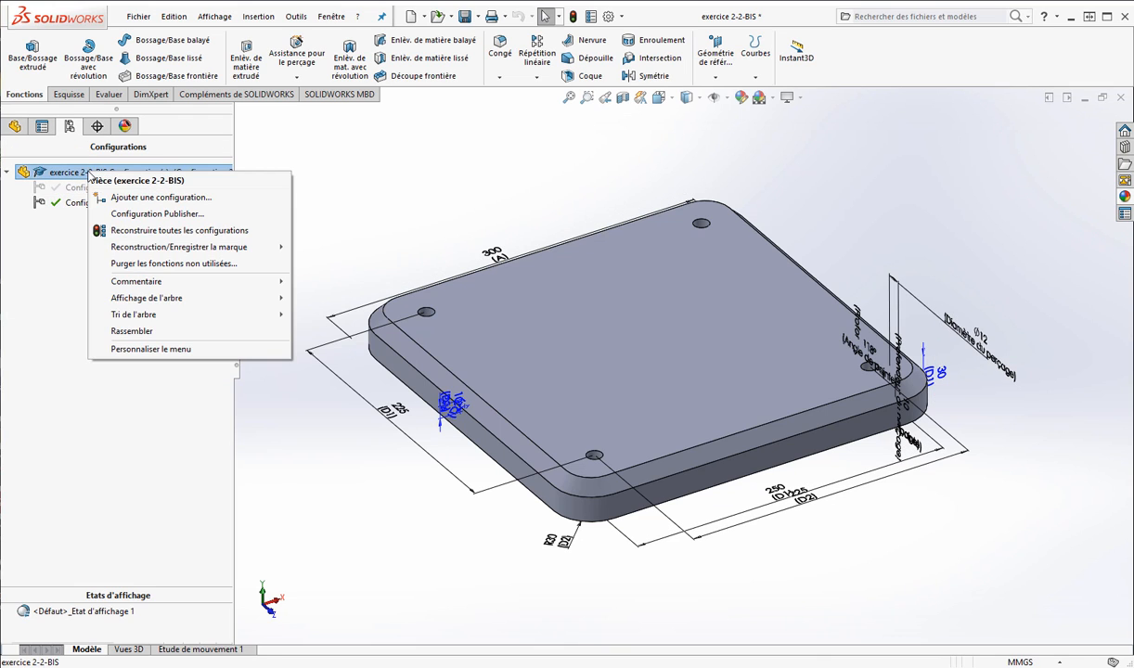
{"action": "left_click", "coordinate": [148, 198]}
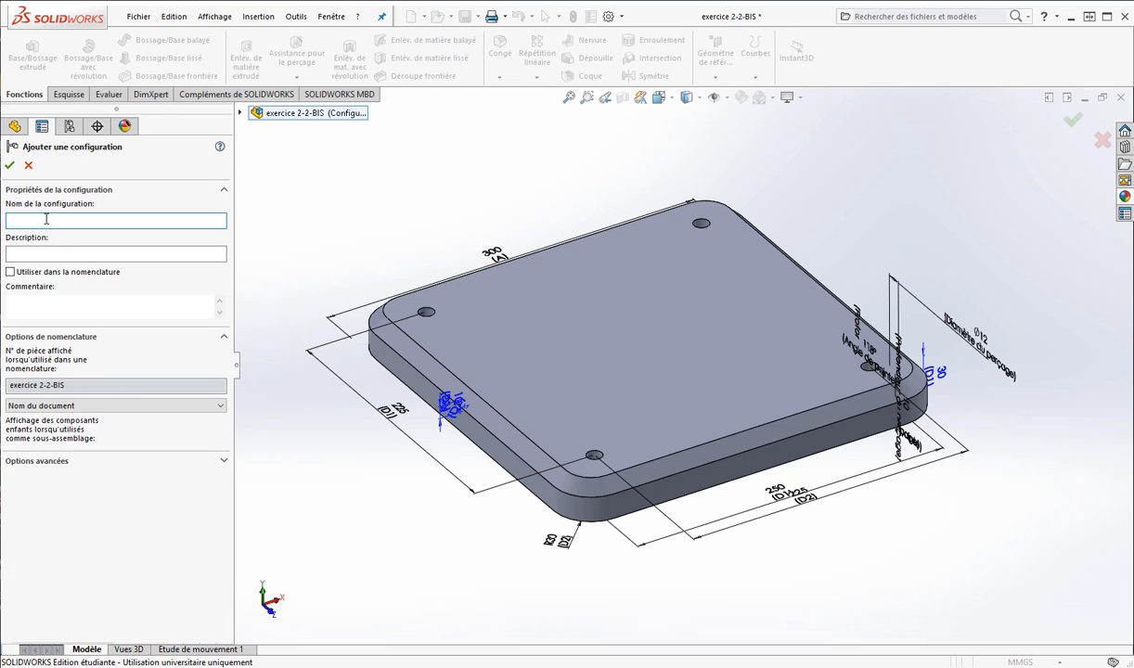
{"action": "key", "text": "ctrl+v"}
{"action": "type", "text": "3"}
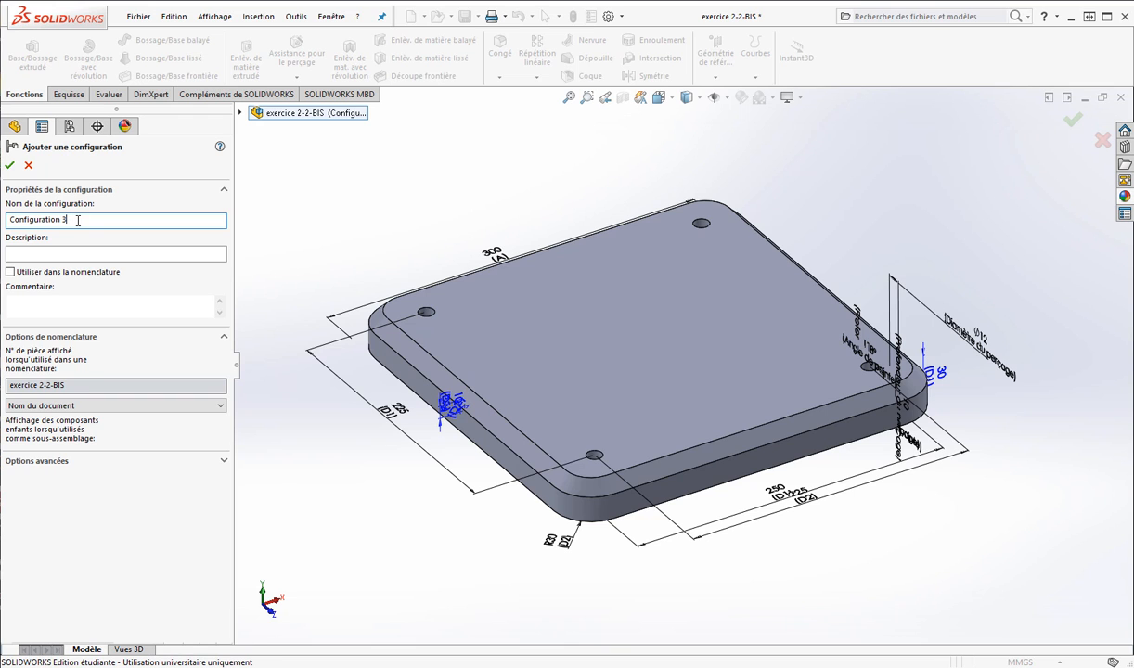
{"action": "key", "text": "Return"}
Step: Add a further configuration to the part, named Configuration 4
{"action": "right_click", "coordinate": [78, 175]}
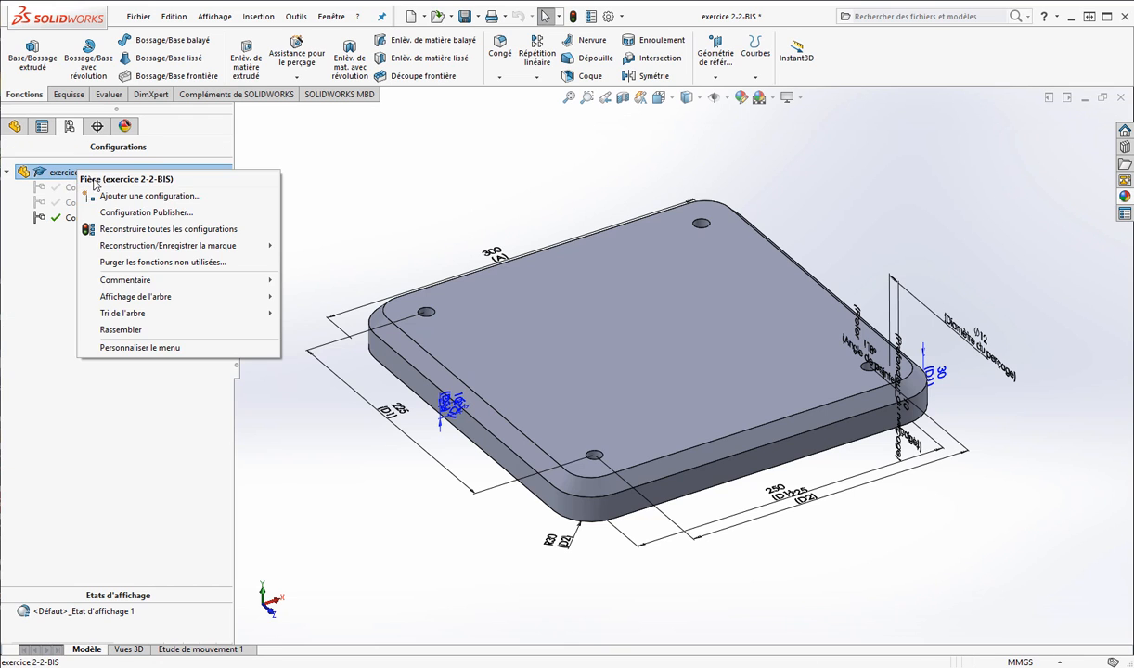
{"action": "left_click", "coordinate": [111, 198]}
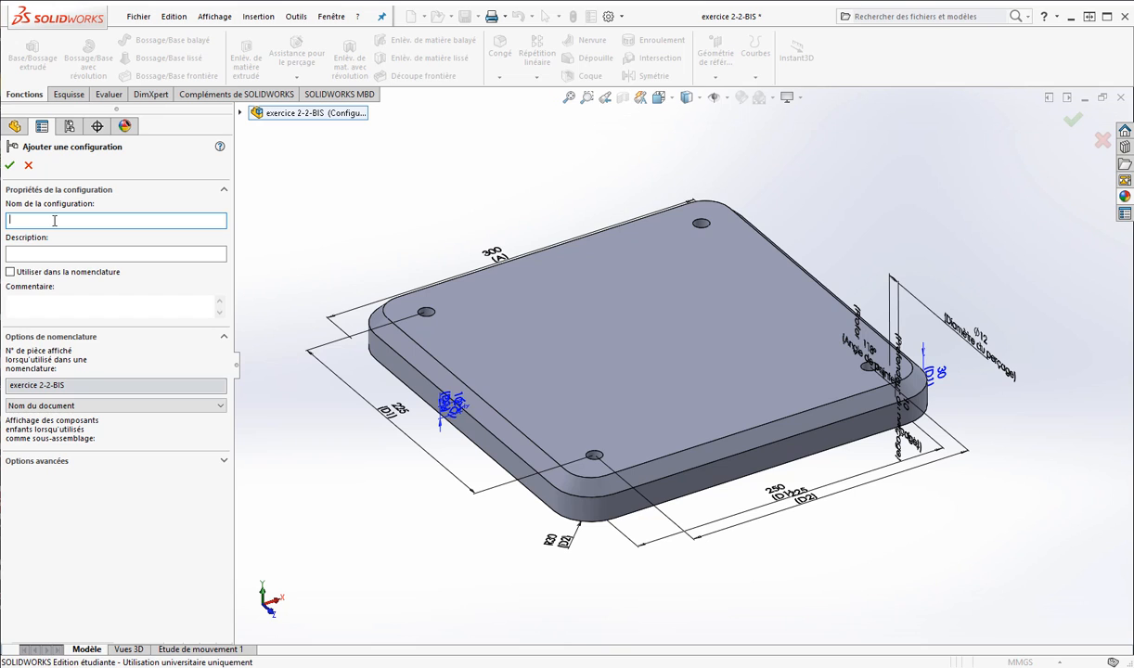
{"action": "key", "text": "ctrl+v"}
{"action": "key", "text": "Return"}
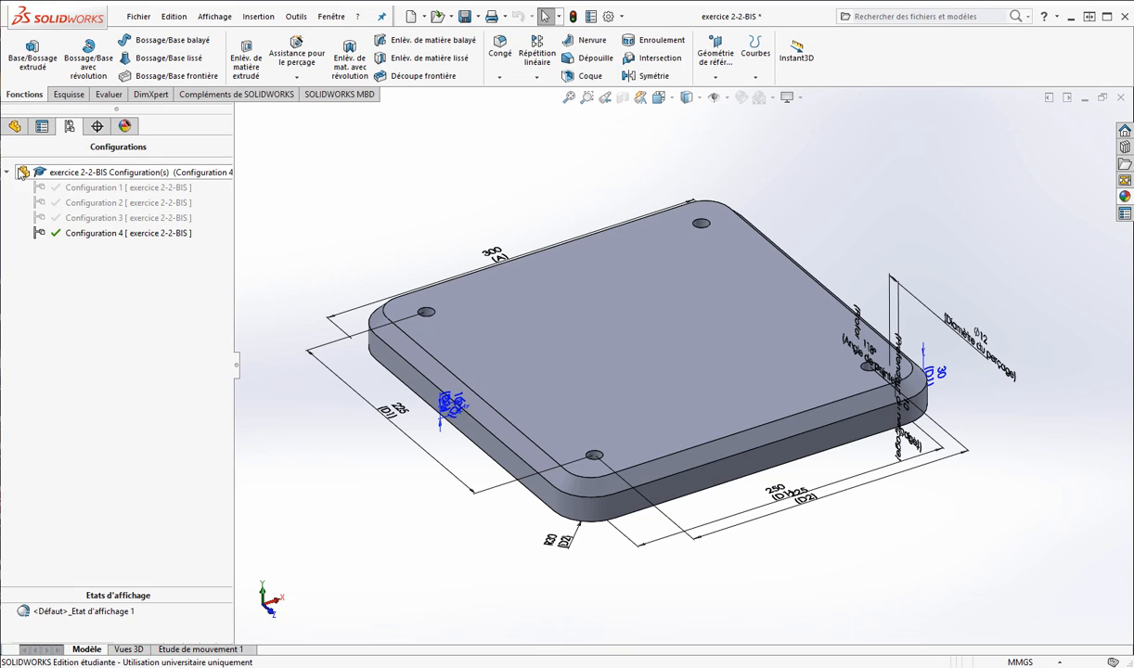
Step: Add the last configuration to the part, named configuration 5
{"action": "right_click", "coordinate": [78, 175]}
{"action": "left_click", "coordinate": [104, 195]}
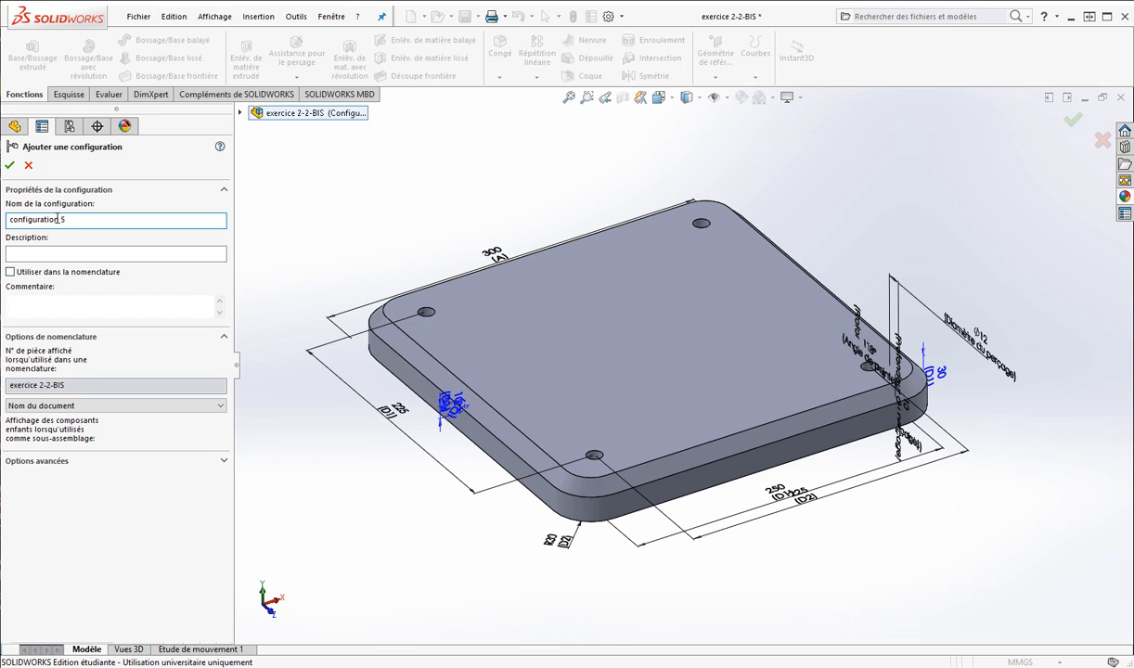
{"action": "key", "text": "Return"}
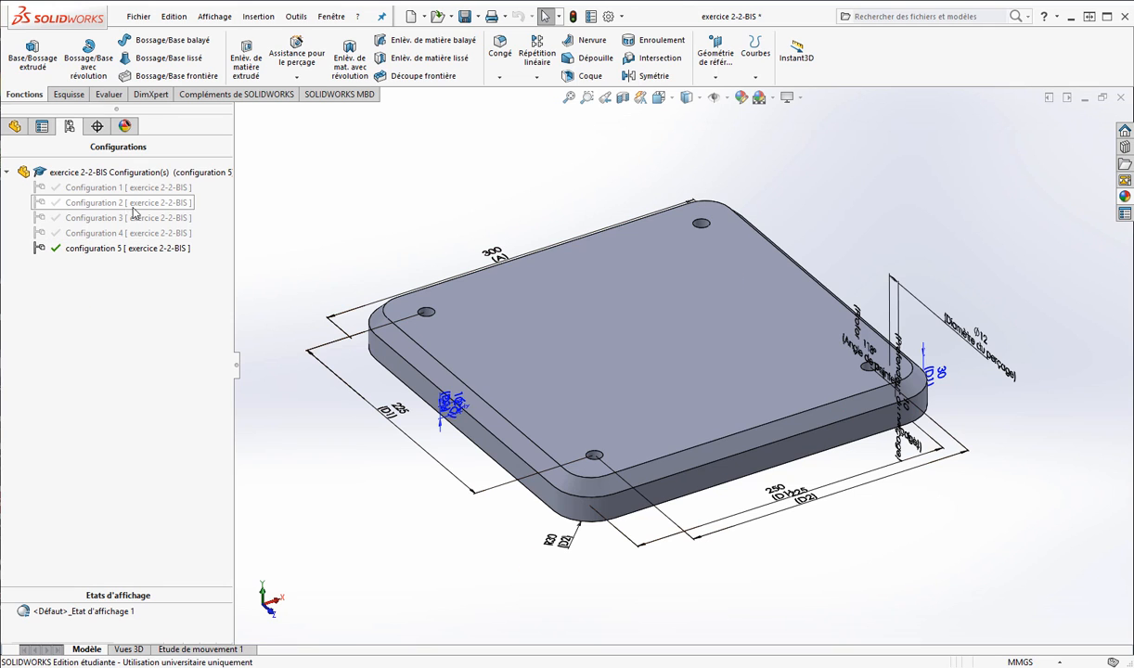
Step: Make Configuration 1 the active configuration and return to the part's feature tree
{"action": "double_click", "coordinate": [105, 188]}
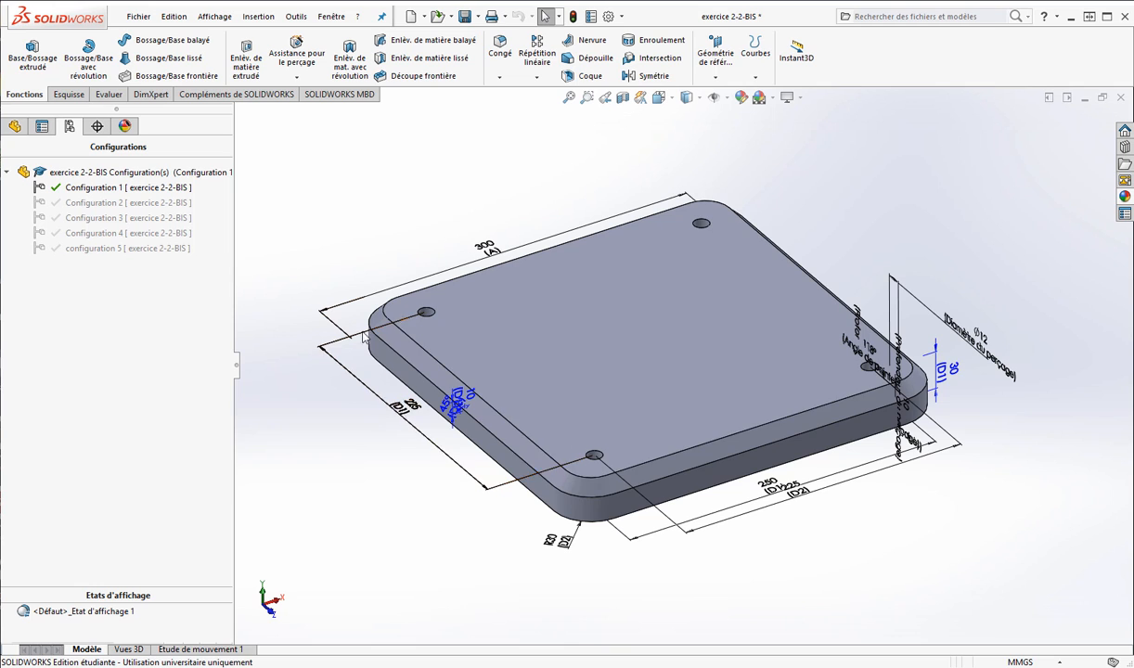
{"action": "left_click", "coordinate": [15, 125]}
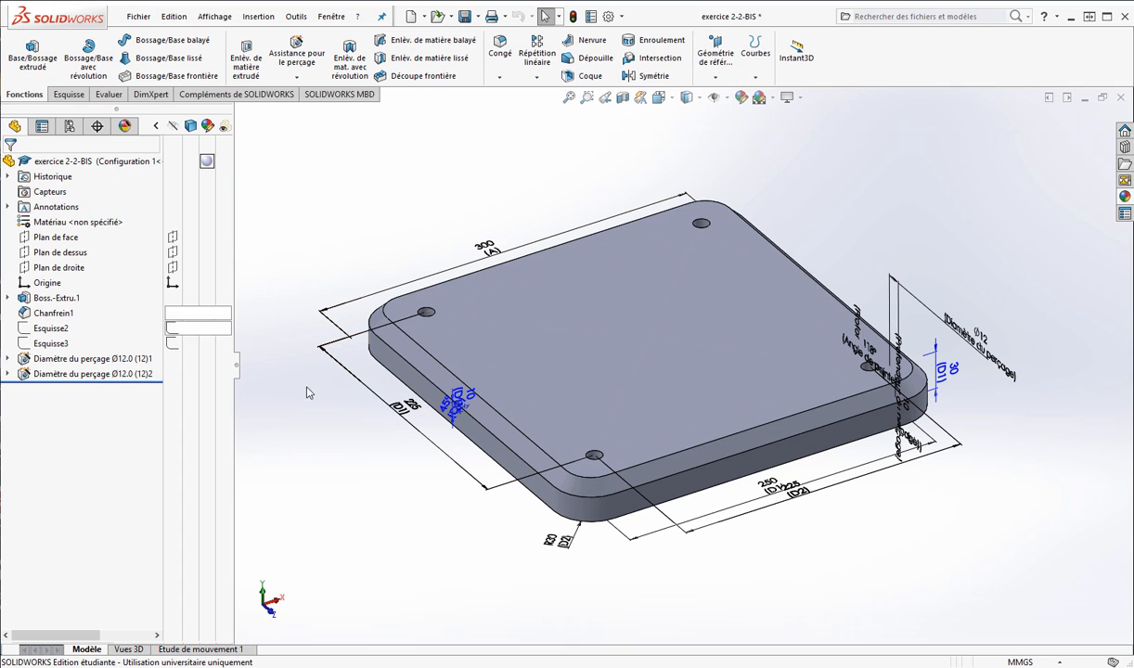
Step: Check the PDF's configuration table and rename the 225 mm hole-spacing dimension D1 of Esquisse2 as B
{"action": "left_click", "coordinate": [411, 406]}
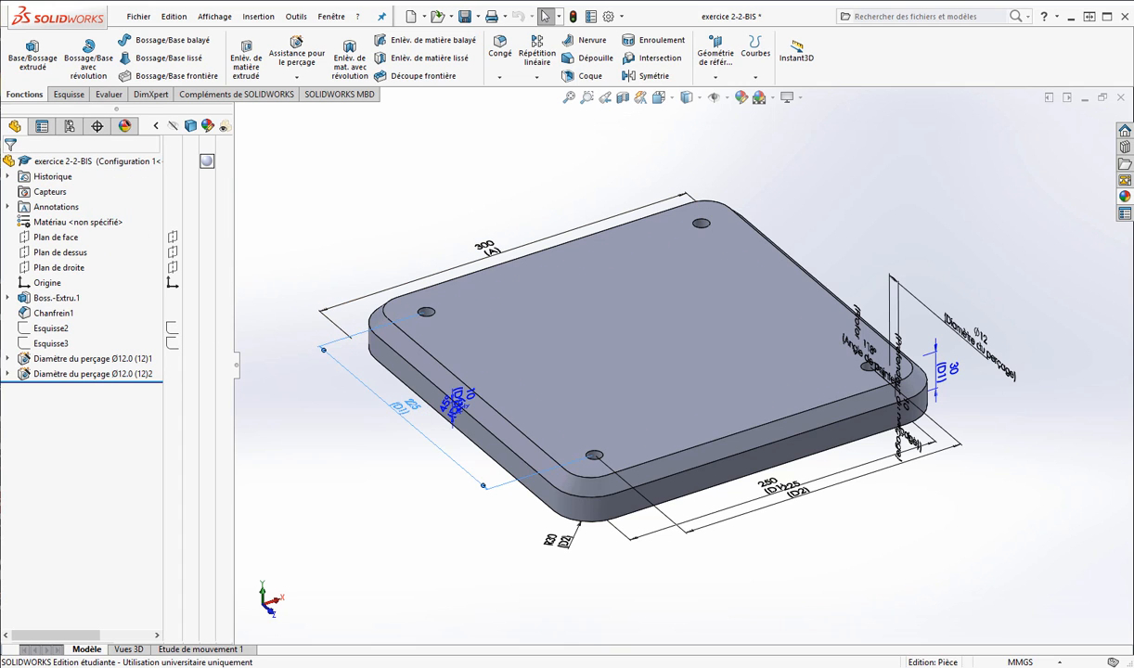
{"action": "key", "text": "alt+Tab"}
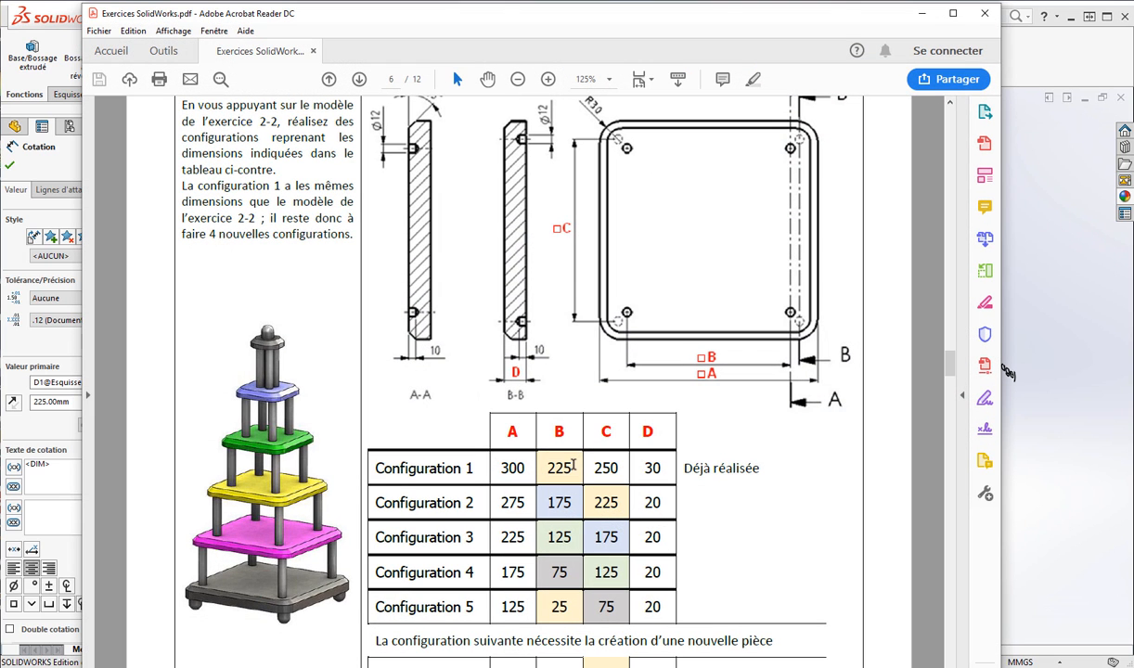
{"action": "left_click", "coordinate": [920, 13]}
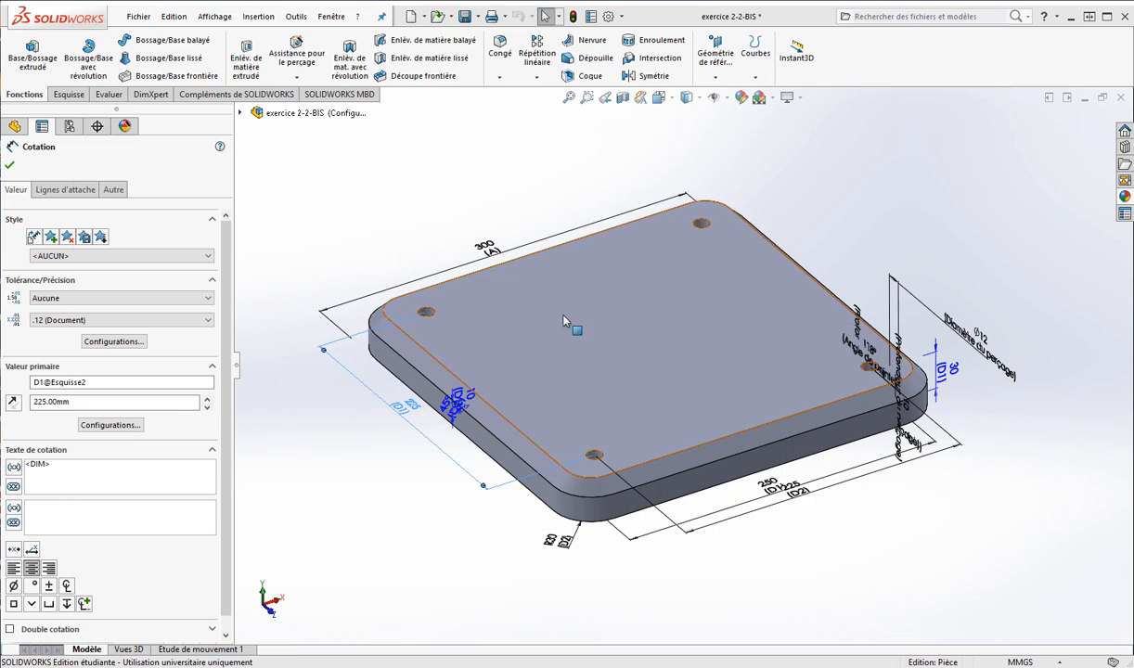
{"action": "left_click_drag", "start_coordinate": [33, 382], "coordinate": [89, 382]}
{"action": "type", "text": "B"}
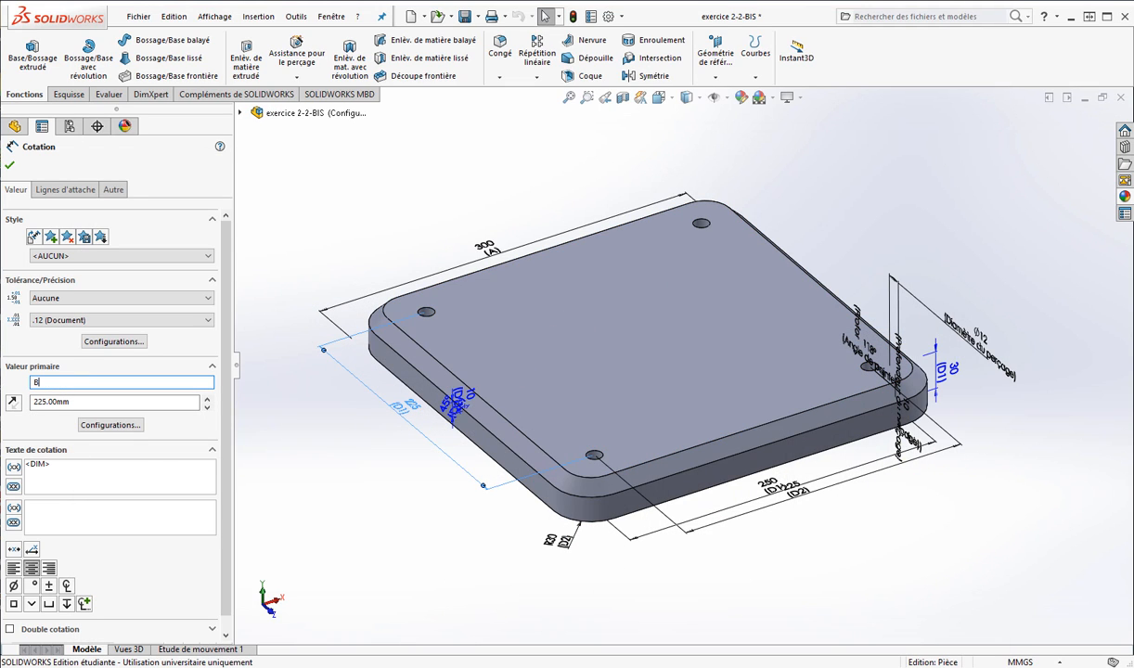
{"action": "left_click", "coordinate": [10, 164]}
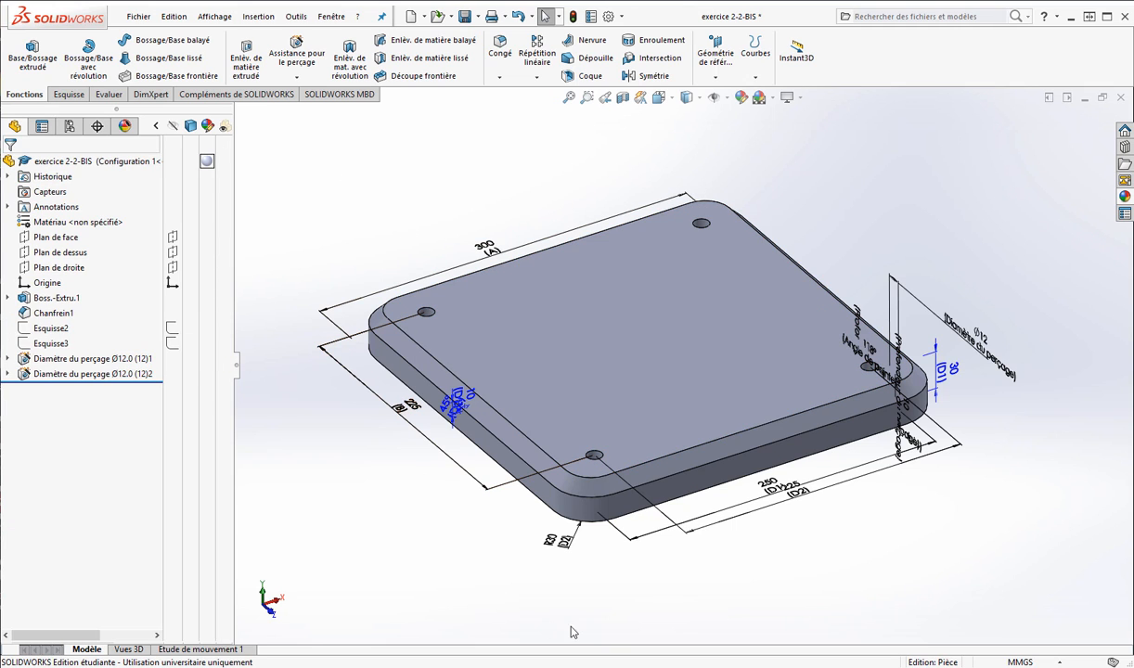
Step: Rename the 250 mm hole-spacing dimension D1 of Esquisse3 as C
{"action": "left_click", "coordinate": [773, 490]}
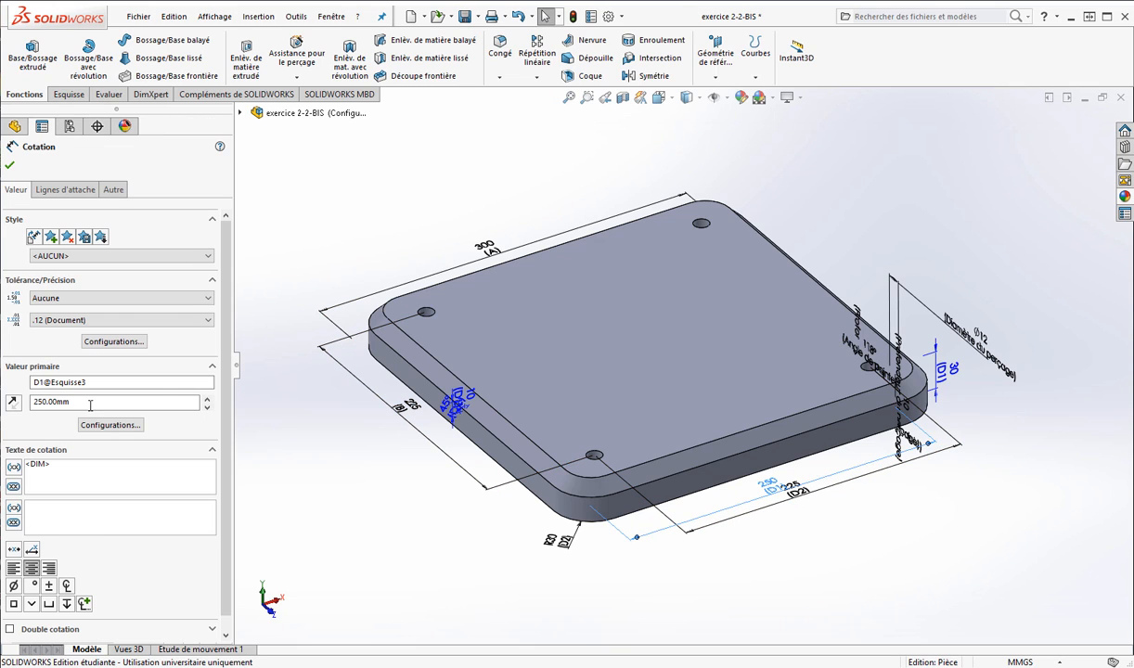
{"action": "left_click_drag", "start_coordinate": [90, 382], "coordinate": [13, 381]}
{"action": "type", "text": "C"}
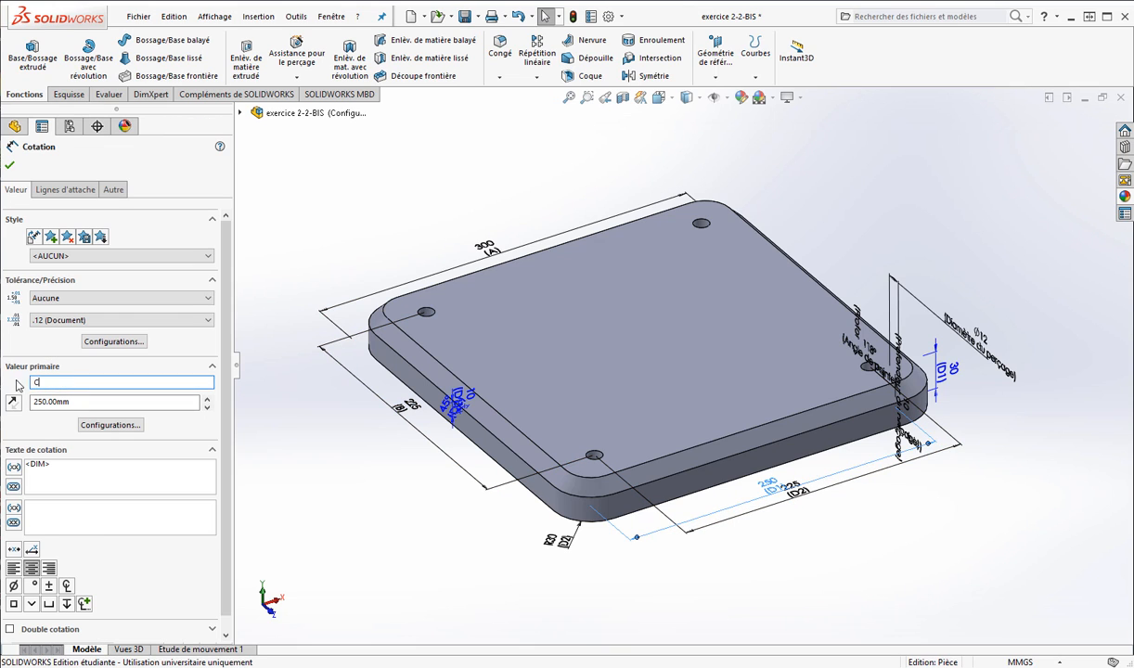
{"action": "left_click", "coordinate": [313, 437]}
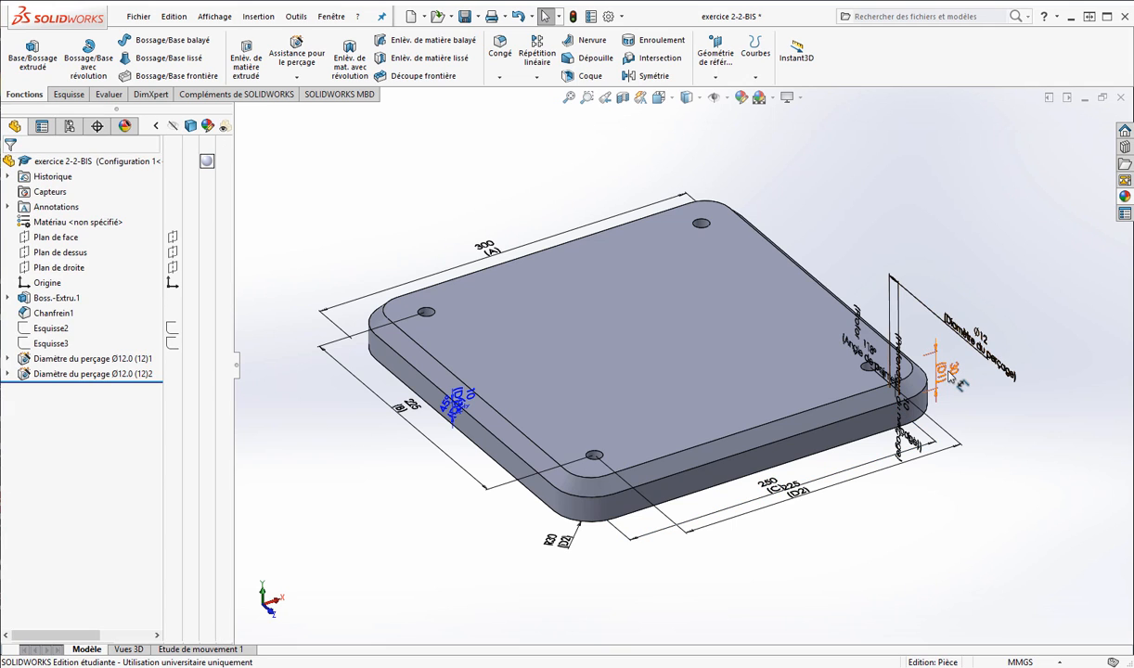
Step: Rename the plate's thickness dimension, belonging to the base extrusion Boss.-Extru.1, as D
{"action": "left_click", "coordinate": [961, 370]}
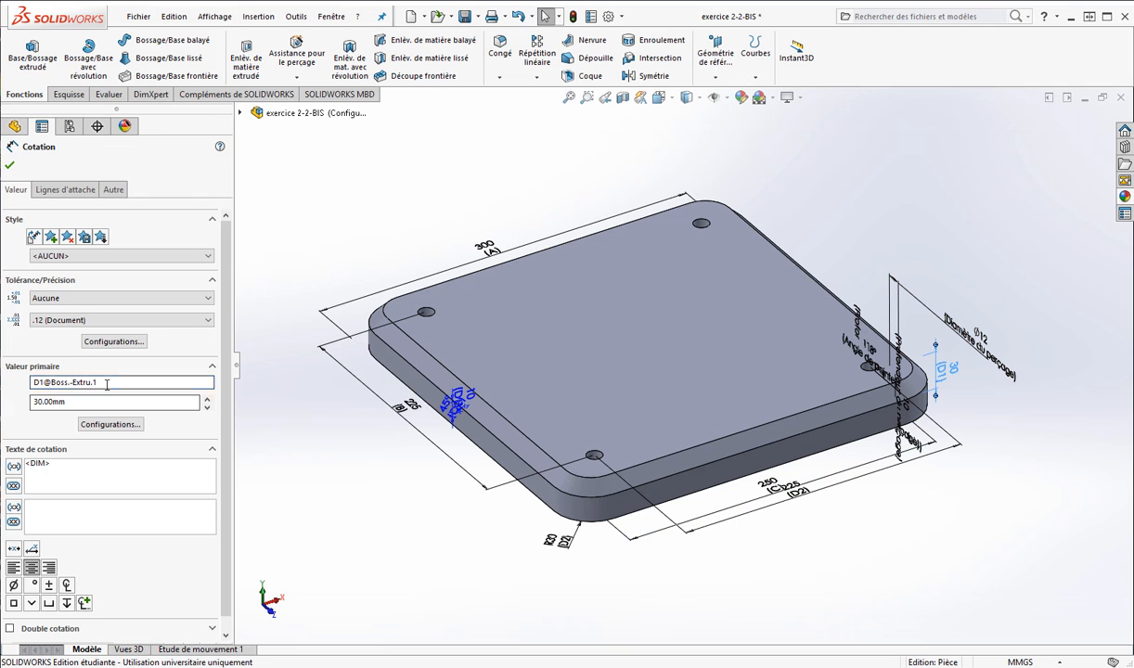
{"action": "left_click_drag", "start_coordinate": [105, 383], "coordinate": [33, 382]}
{"action": "type", "text": "D"}
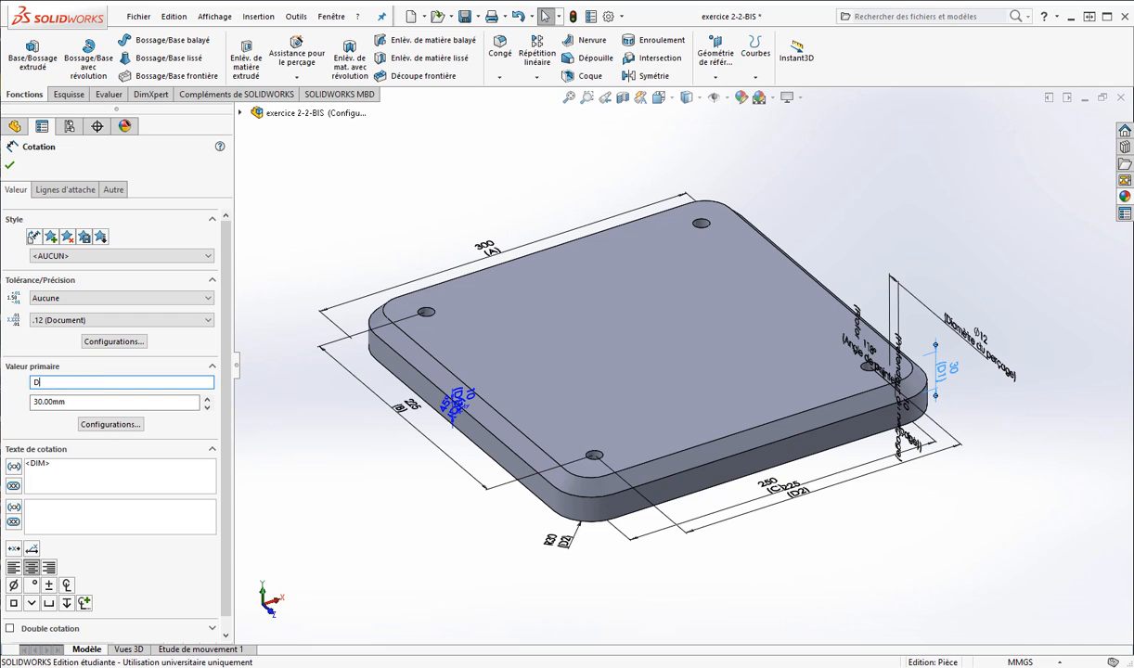
{"action": "key", "text": "Return"}
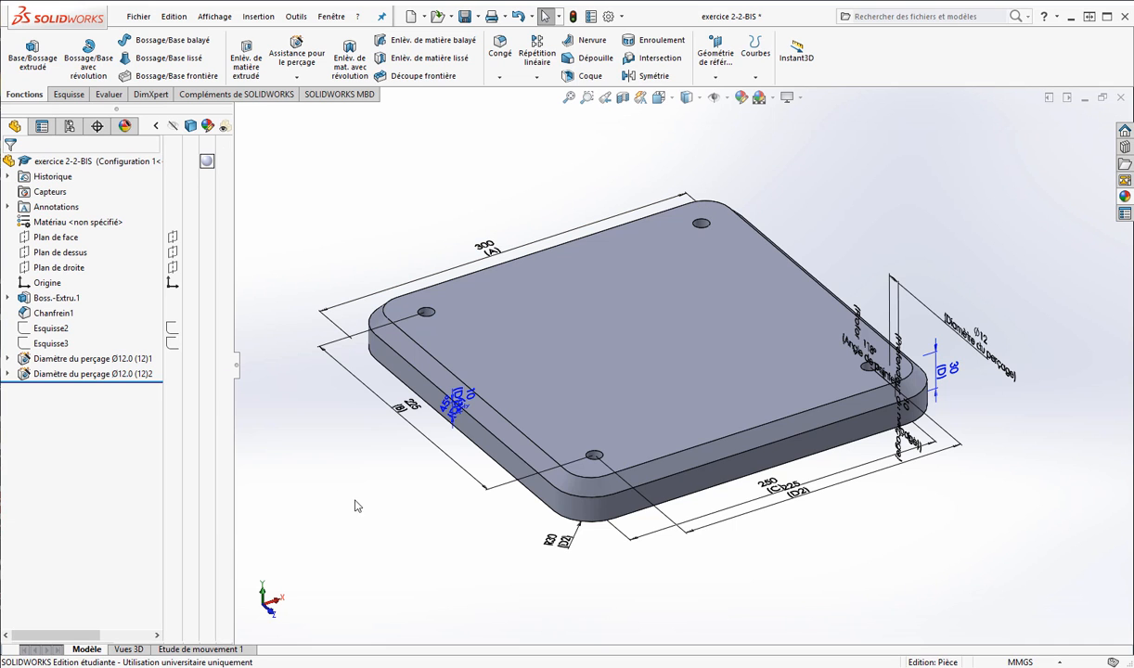
Step: Hide the R30 corner radius dimension of the plate
{"action": "middle_click_drag", "start_coordinate": [588, 550], "coordinate": [620, 579]}
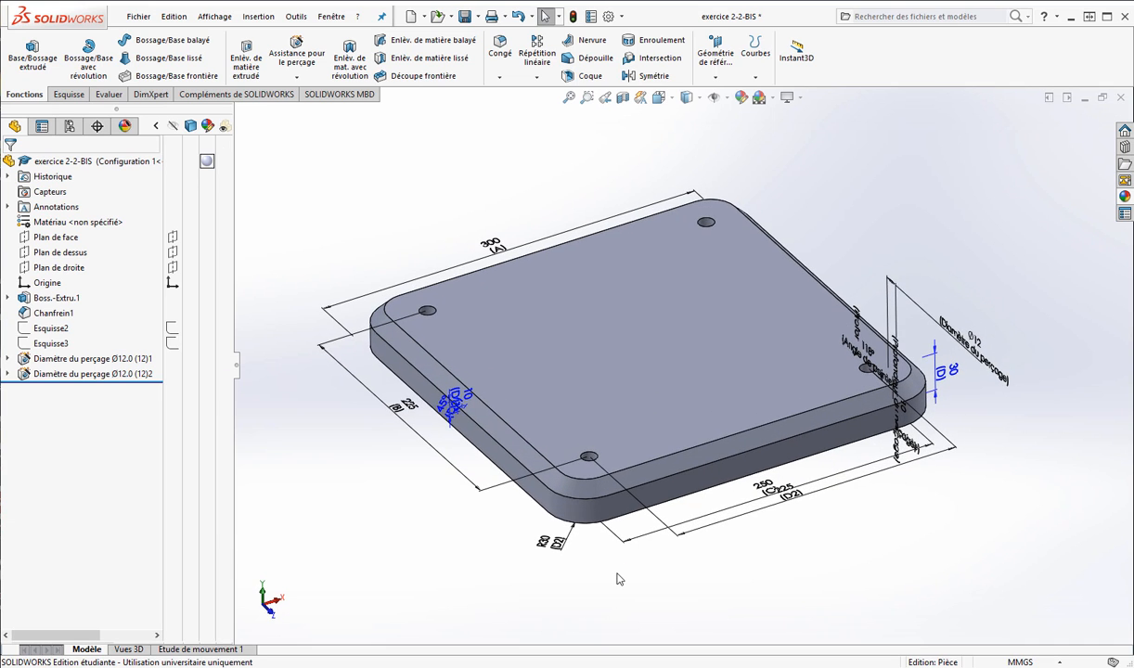
{"action": "scroll", "coordinate": [572, 551], "scroll_direction": "down", "scroll_amount": 3}
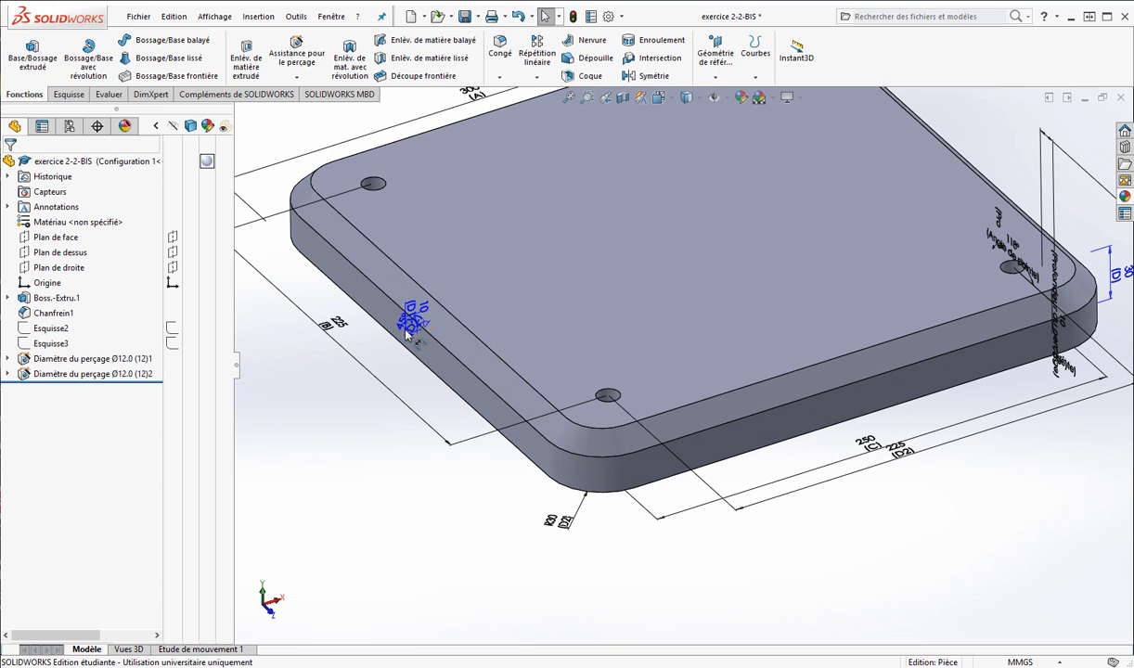
{"action": "left_click", "coordinate": [562, 523]}
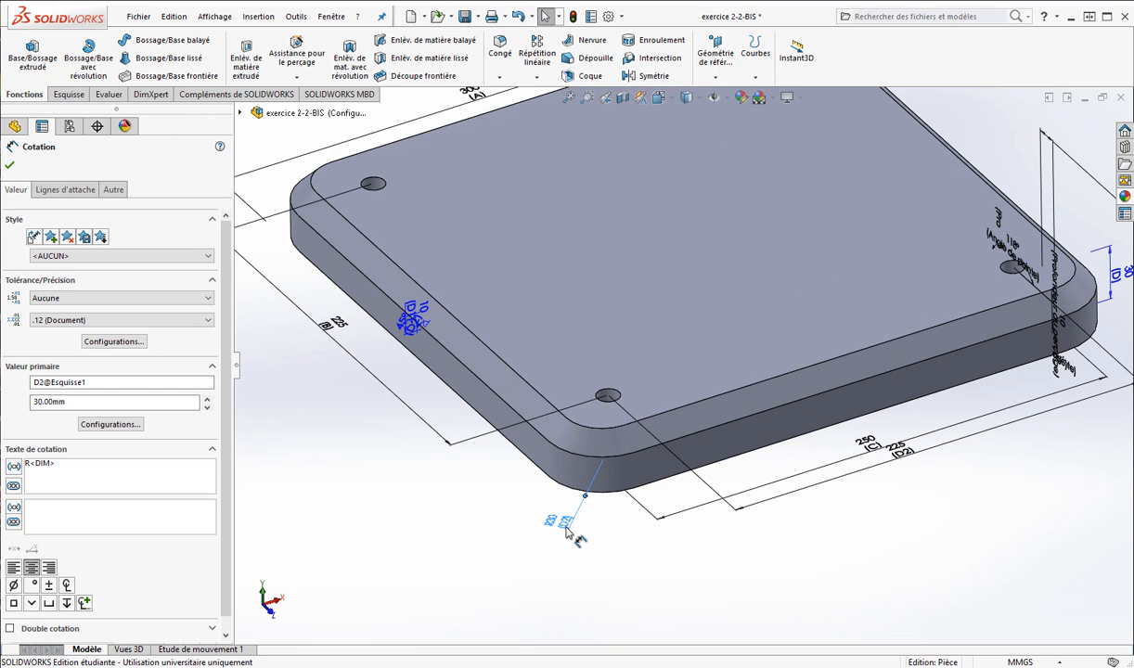
{"action": "right_click", "coordinate": [564, 524]}
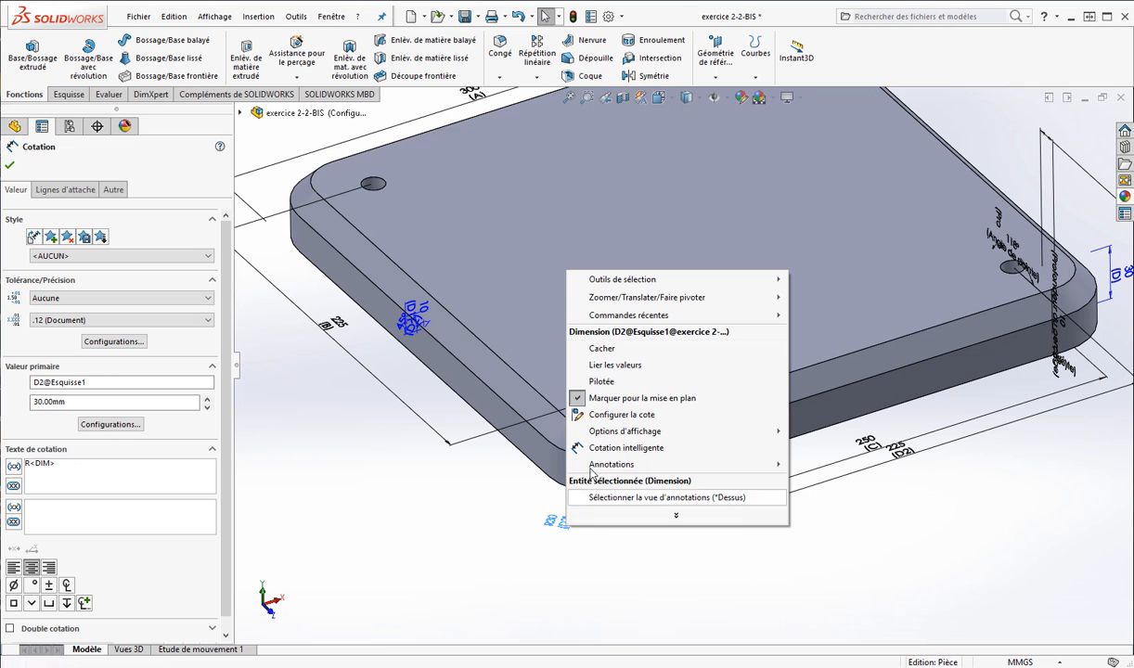
{"action": "left_click", "coordinate": [601, 349]}
{"action": "scroll", "coordinate": [574, 483], "scroll_direction": "up", "scroll_amount": 4}
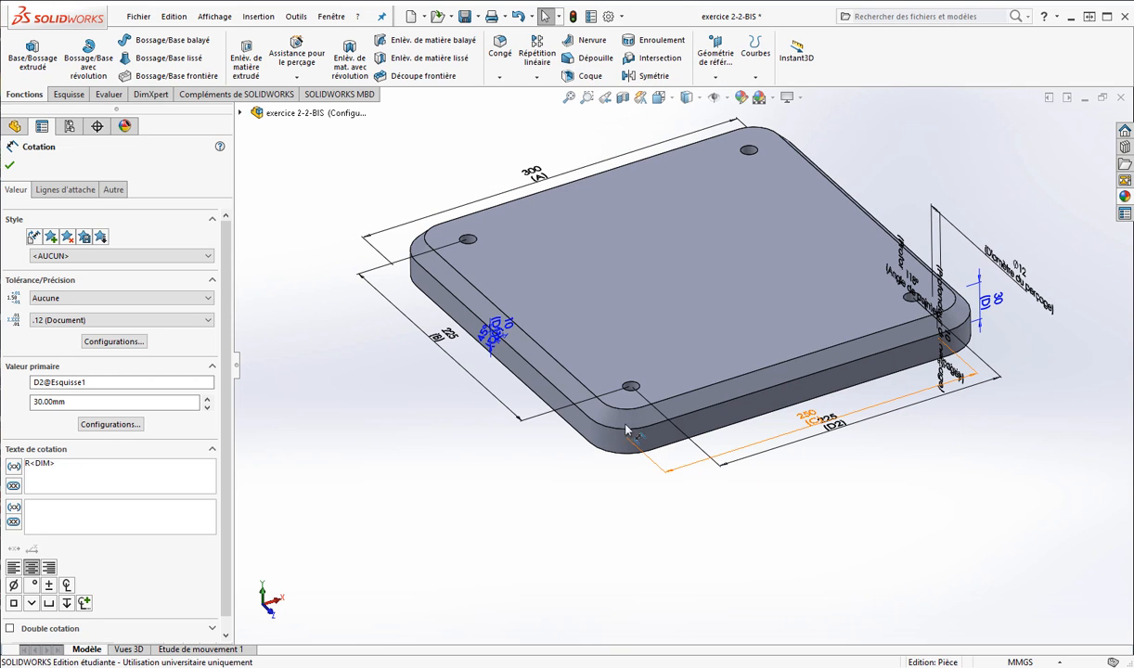
Step: Hide the chamfer's distance and angle dimensions on the plate's edge
{"action": "right_click", "coordinate": [510, 327]}
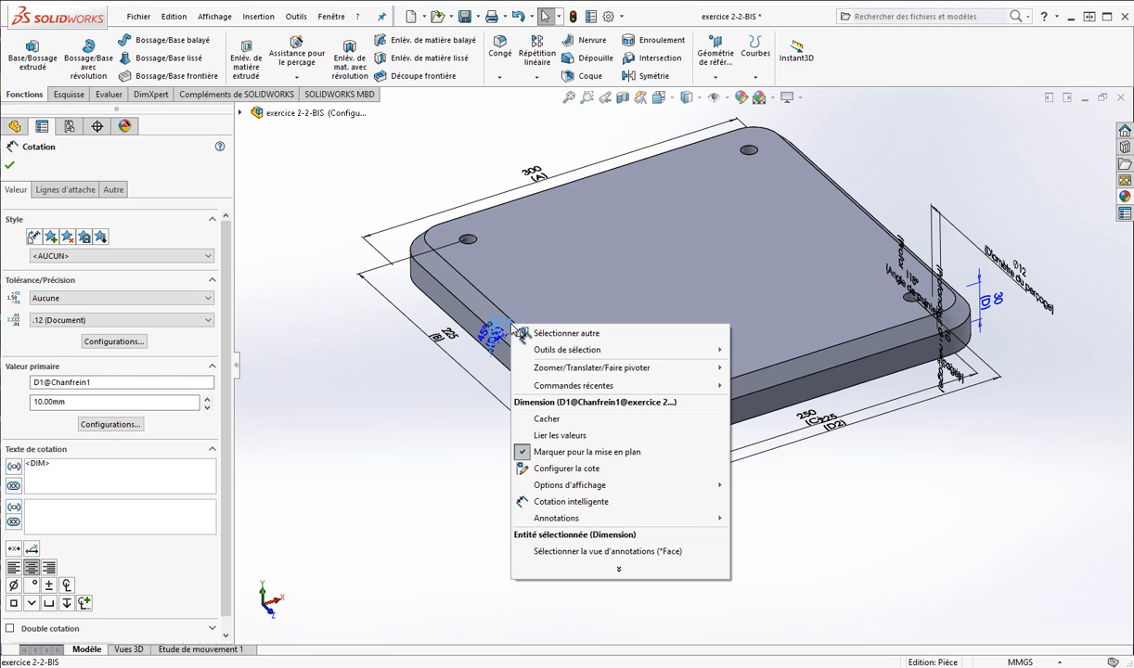
{"action": "left_click", "coordinate": [489, 331]}
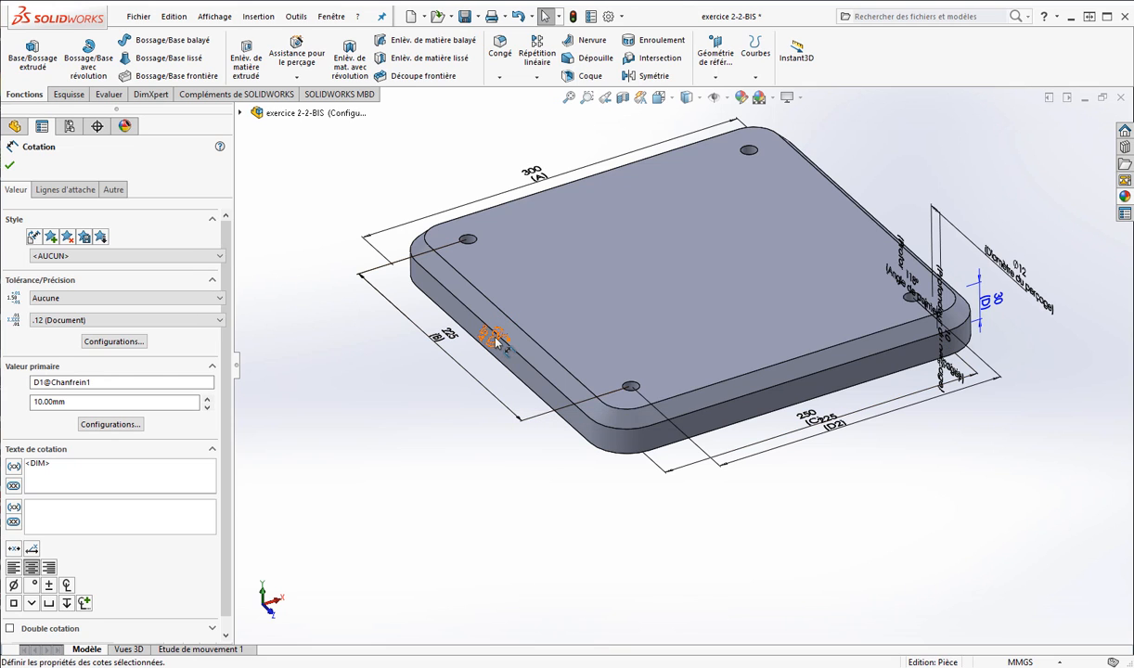
{"action": "right_click", "coordinate": [495, 337]}
{"action": "left_click", "coordinate": [533, 434]}
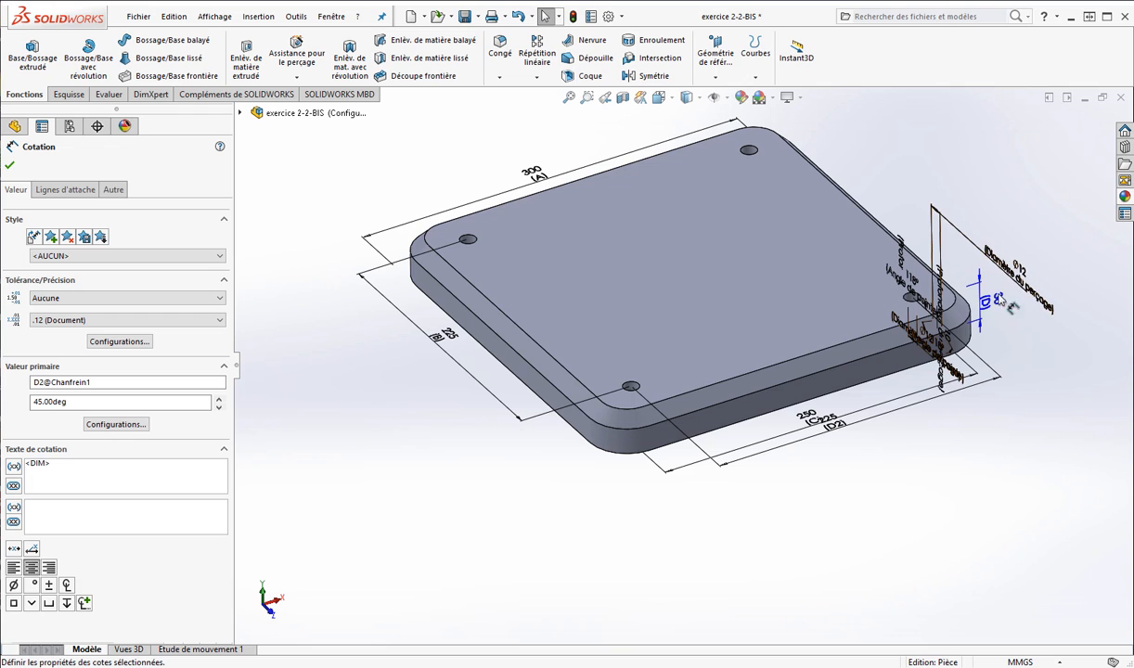
Step: Hide the 12 mm drilling diameter dimension and the two 118° point-angle dimensions of the holes
{"action": "scroll", "coordinate": [947, 288], "scroll_direction": "down", "scroll_amount": 3}
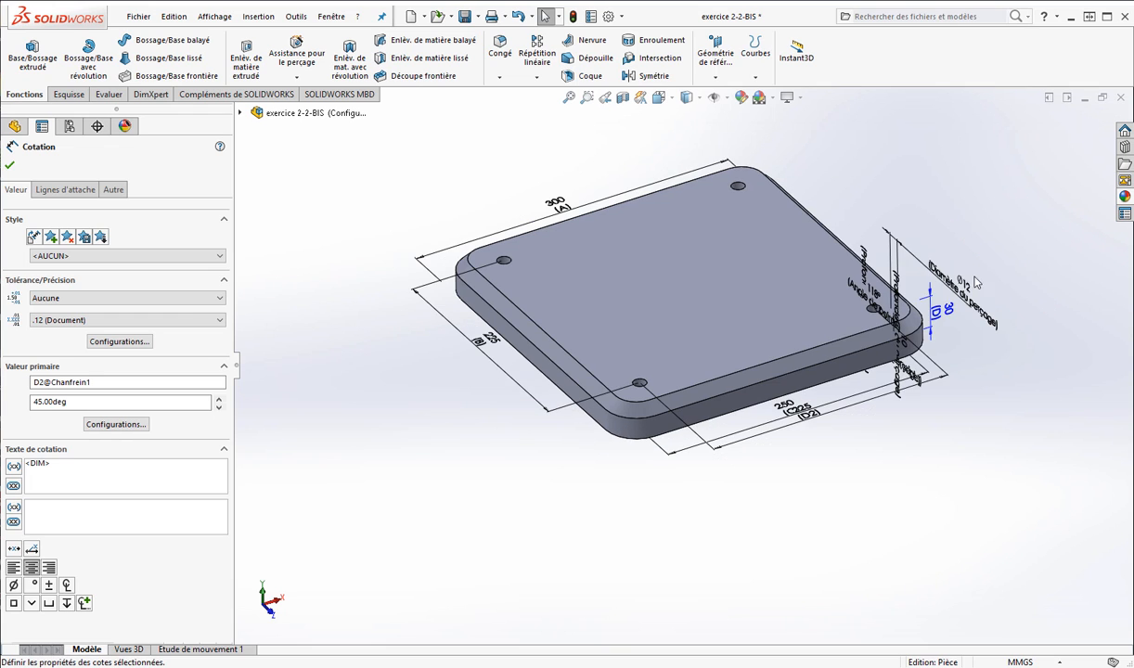
{"action": "right_click", "coordinate": [926, 297]}
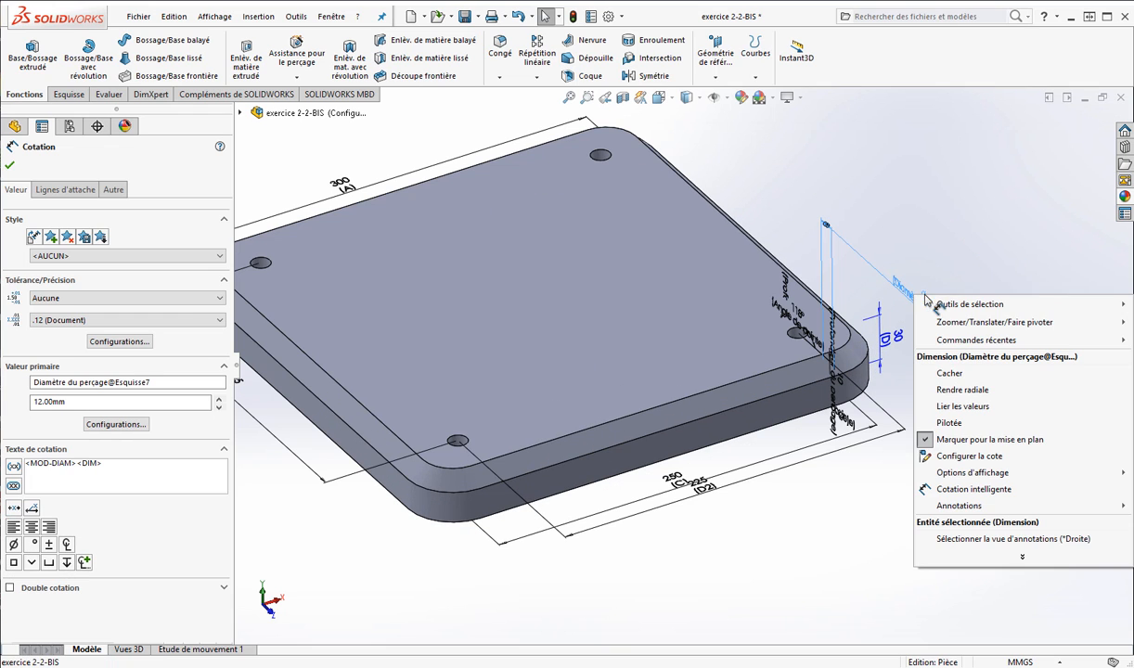
{"action": "left_click", "coordinate": [937, 375]}
{"action": "right_click", "coordinate": [803, 330]}
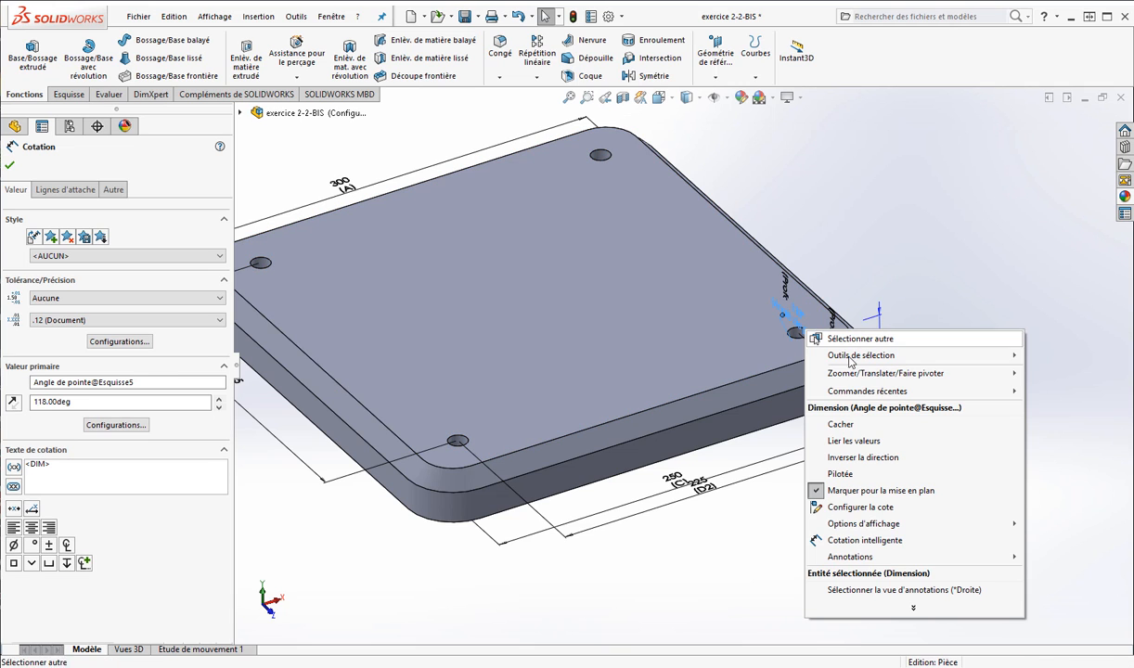
{"action": "left_click", "coordinate": [815, 409]}
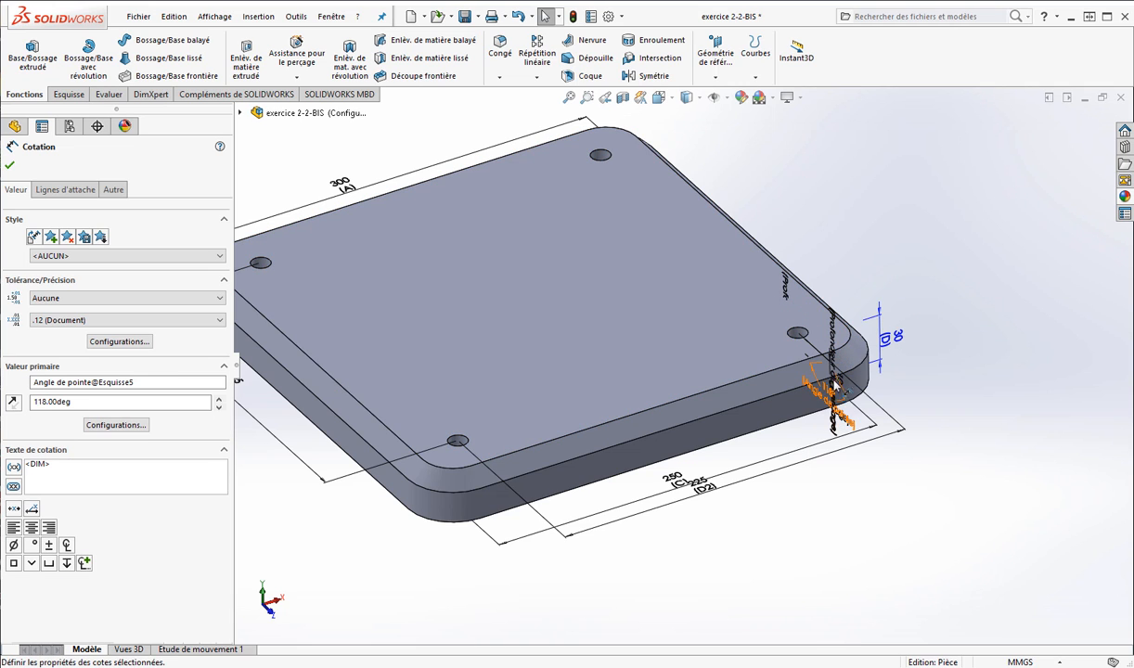
{"action": "right_click", "coordinate": [846, 425]}
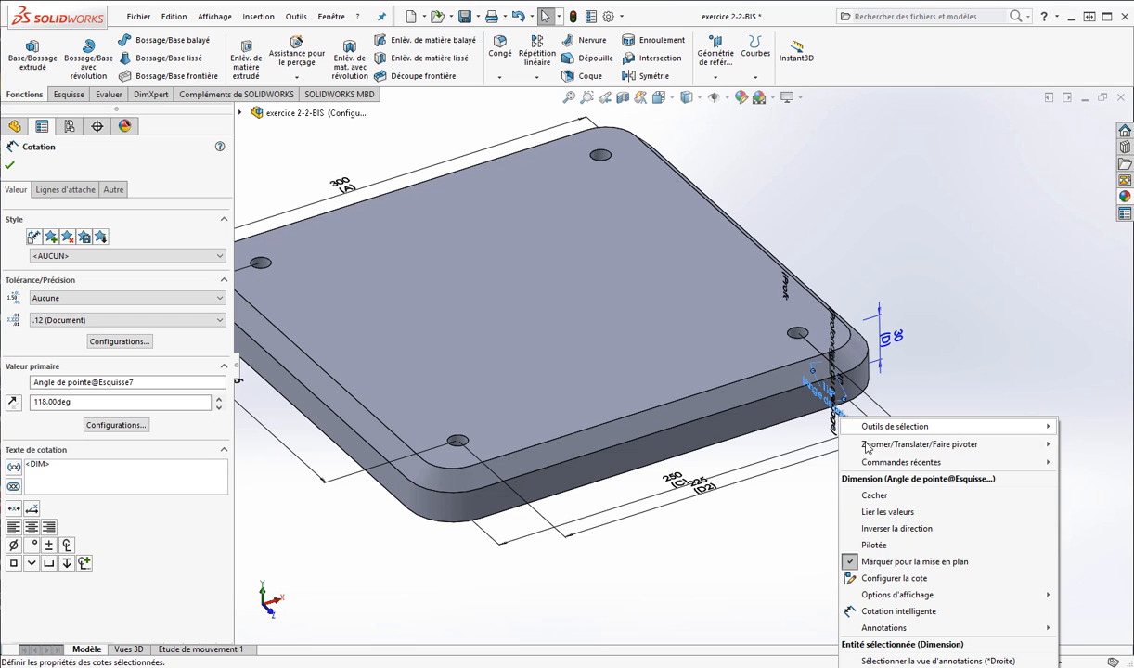
{"action": "left_click", "coordinate": [939, 496]}
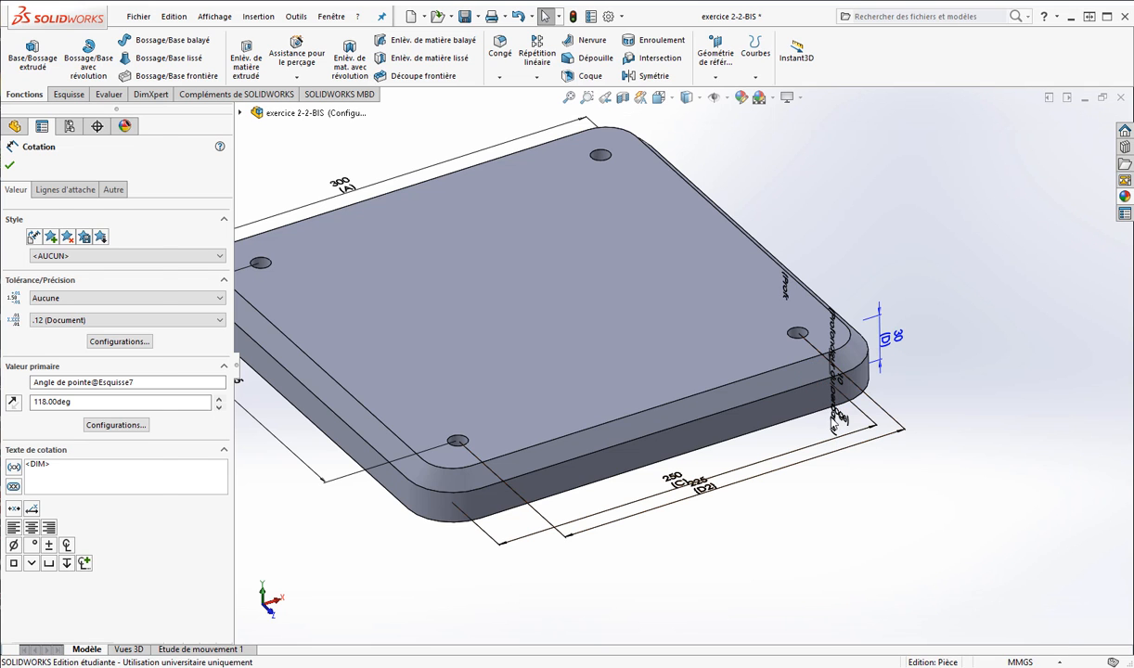
{"action": "key", "text": "Escape"}
Step: Hide the drilling depth dimension of Esquisse5 near the plate's corner
{"action": "middle_click_drag", "start_coordinate": [804, 380], "coordinate": [860, 352]}
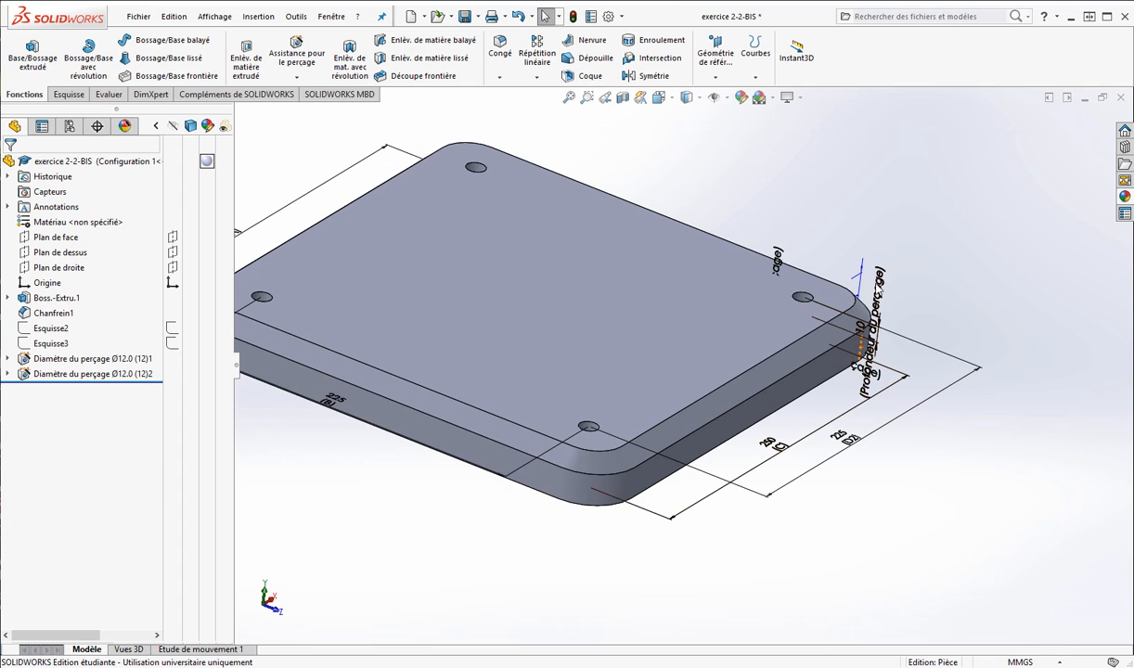
{"action": "right_click", "coordinate": [872, 351]}
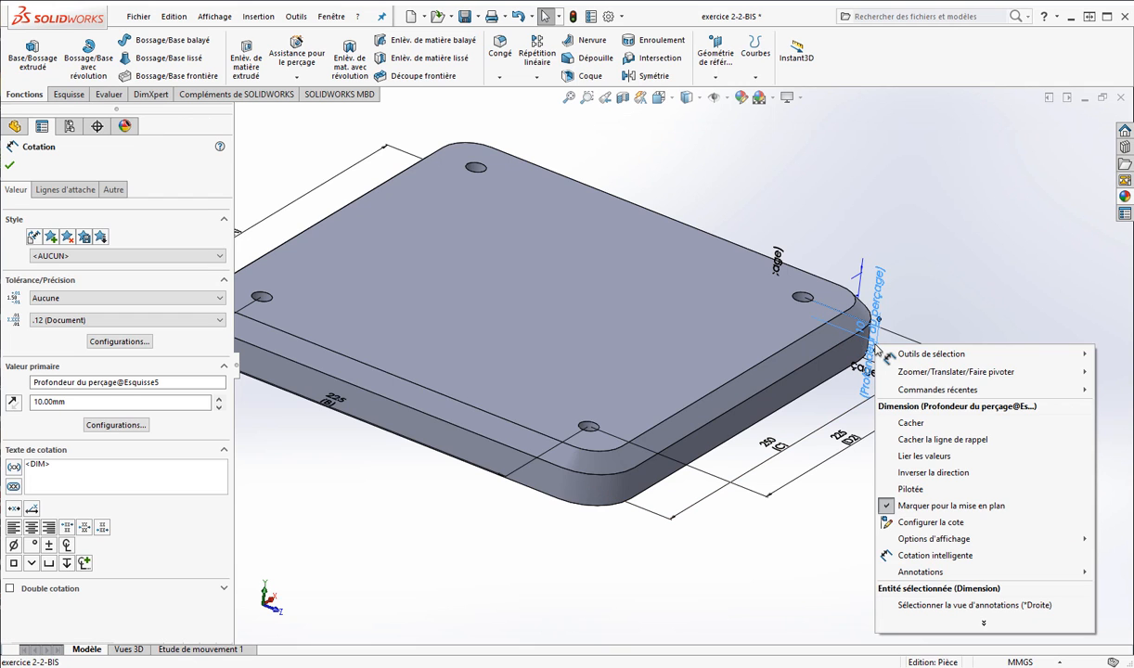
{"action": "left_click", "coordinate": [909, 423]}
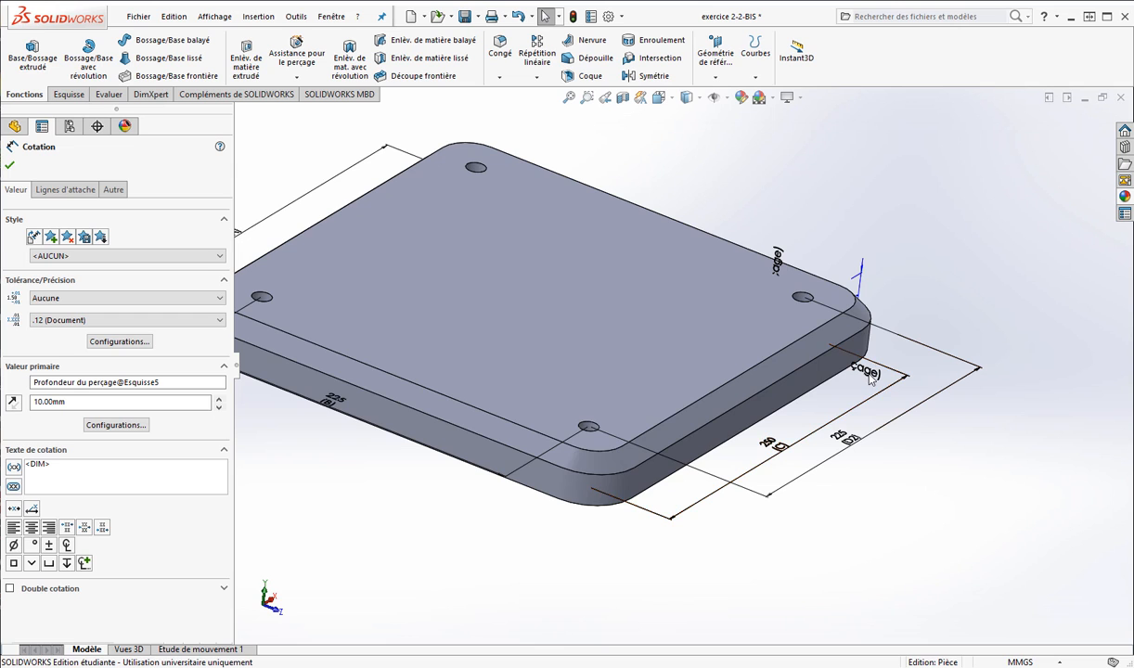
{"action": "middle_click_drag", "start_coordinate": [832, 362], "coordinate": [409, 452]}
{"action": "key", "text": "Escape"}
{"action": "scroll", "coordinate": [409, 452], "scroll_direction": "down", "scroll_amount": 3}
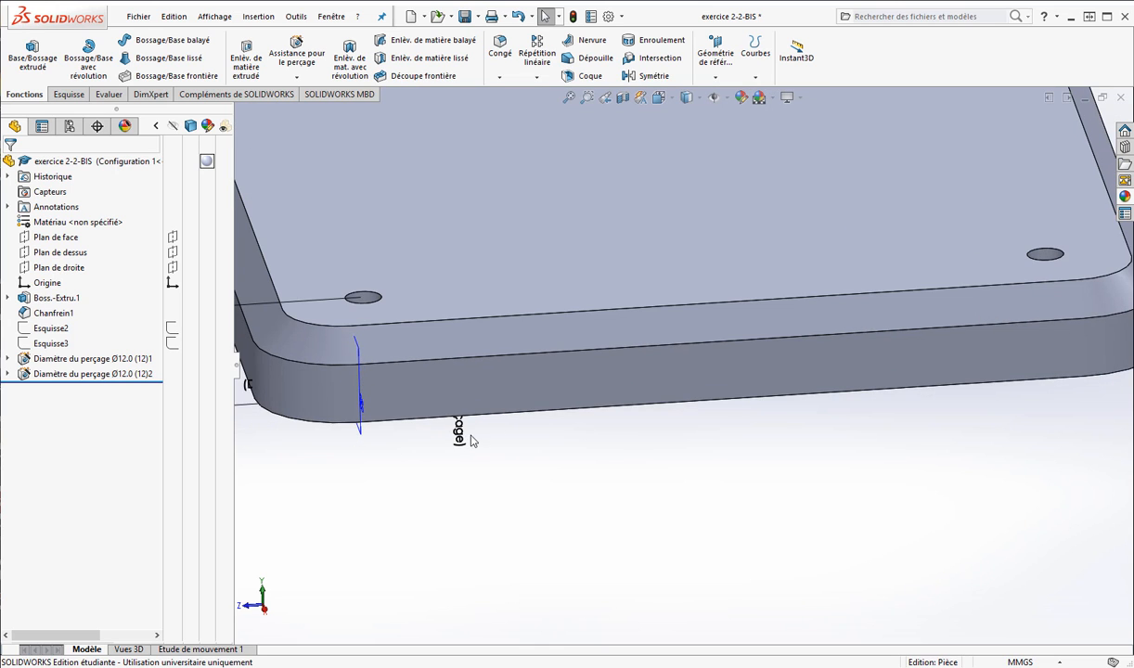
{"action": "scroll", "coordinate": [471, 440], "scroll_direction": "up", "scroll_amount": 5}
{"action": "middle_click_drag", "start_coordinate": [491, 432], "coordinate": [689, 499]}
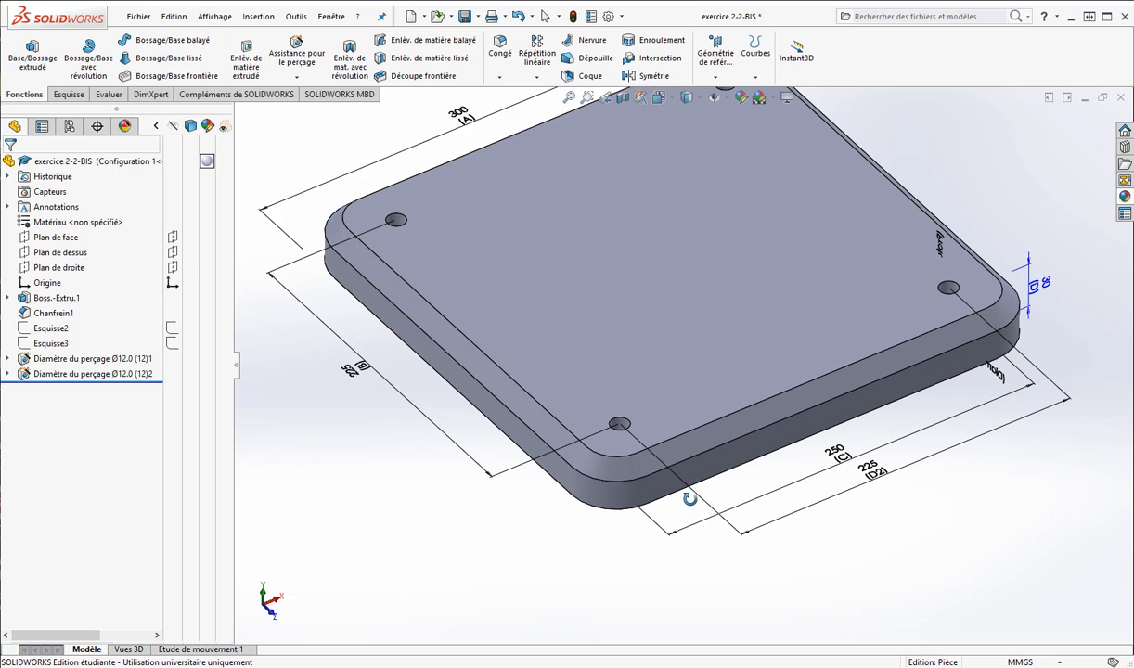
{"action": "scroll", "coordinate": [700, 473], "scroll_direction": "up", "scroll_amount": 2}
{"action": "scroll", "coordinate": [679, 111], "scroll_direction": "down", "scroll_amount": 1}
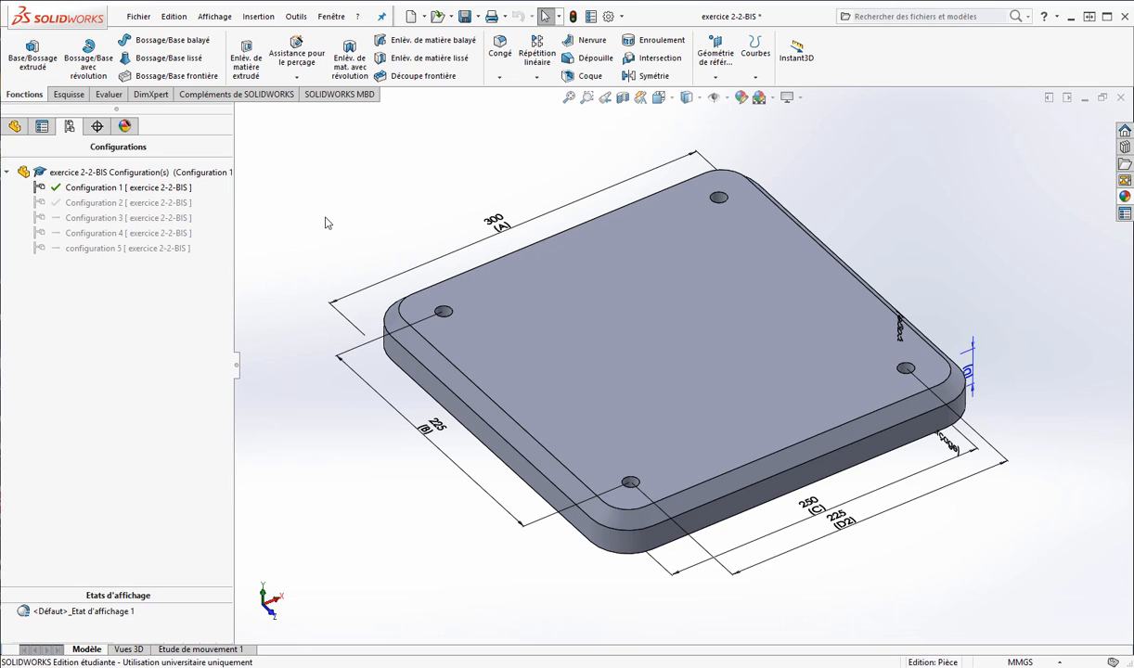
Step: Check the PDF's dimension table, configure dimension A of the plate, and set it to 275 mm for Configuration 2
{"action": "left_click", "coordinate": [506, 231]}
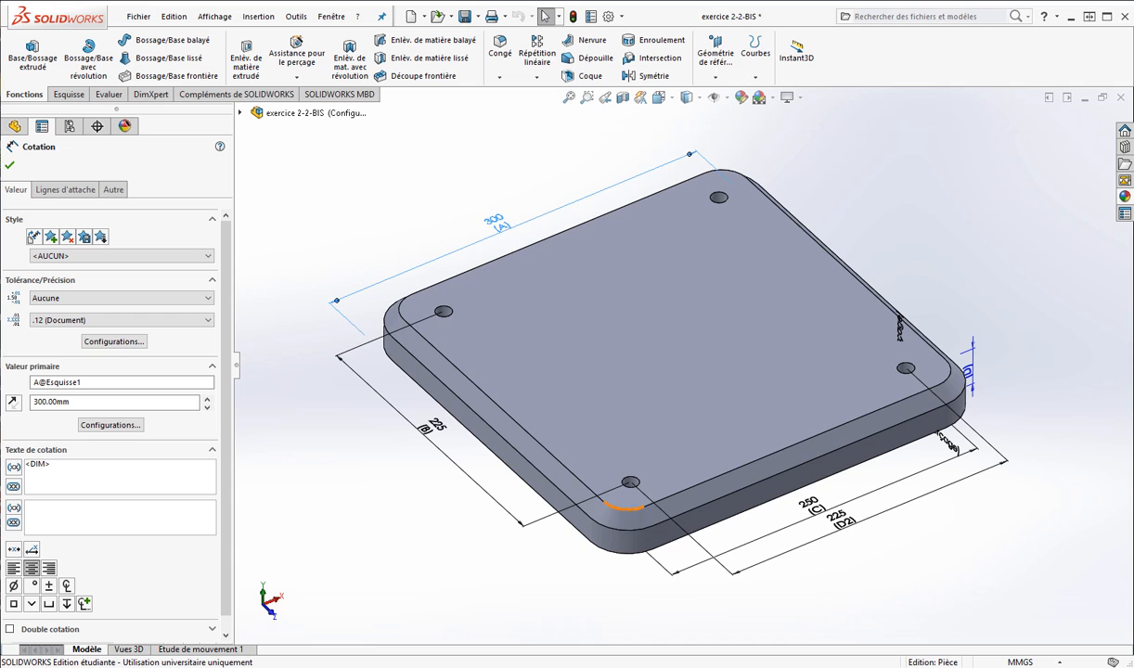
{"action": "key", "text": "alt+Tab"}
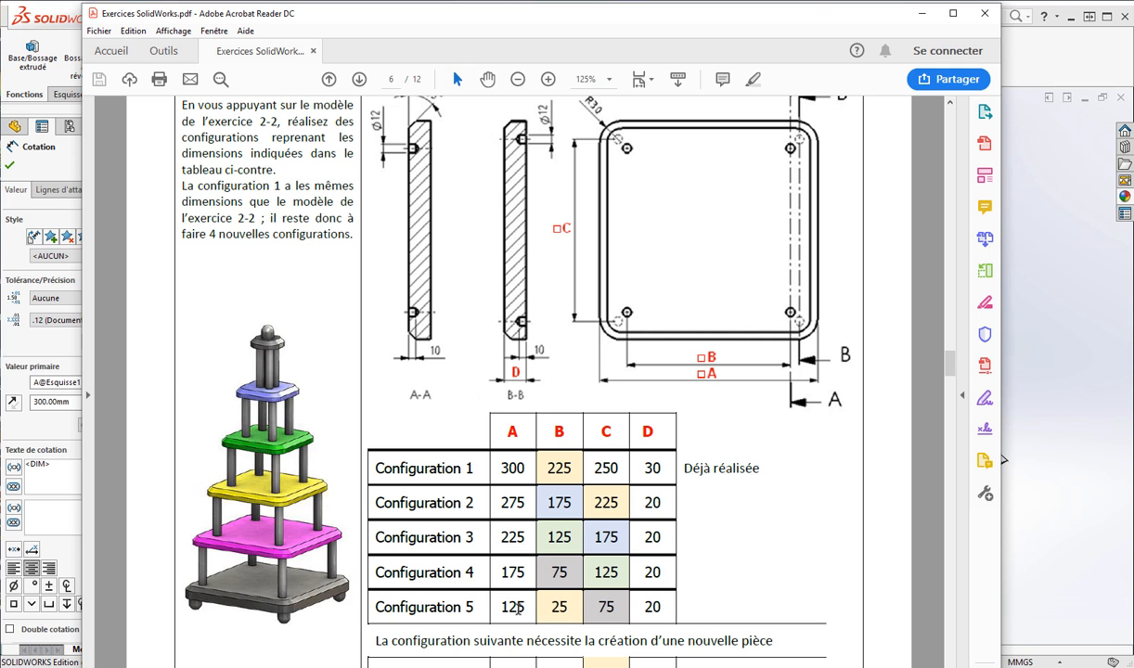
{"action": "left_click_drag", "start_coordinate": [828, 15], "coordinate": [0, 16]}
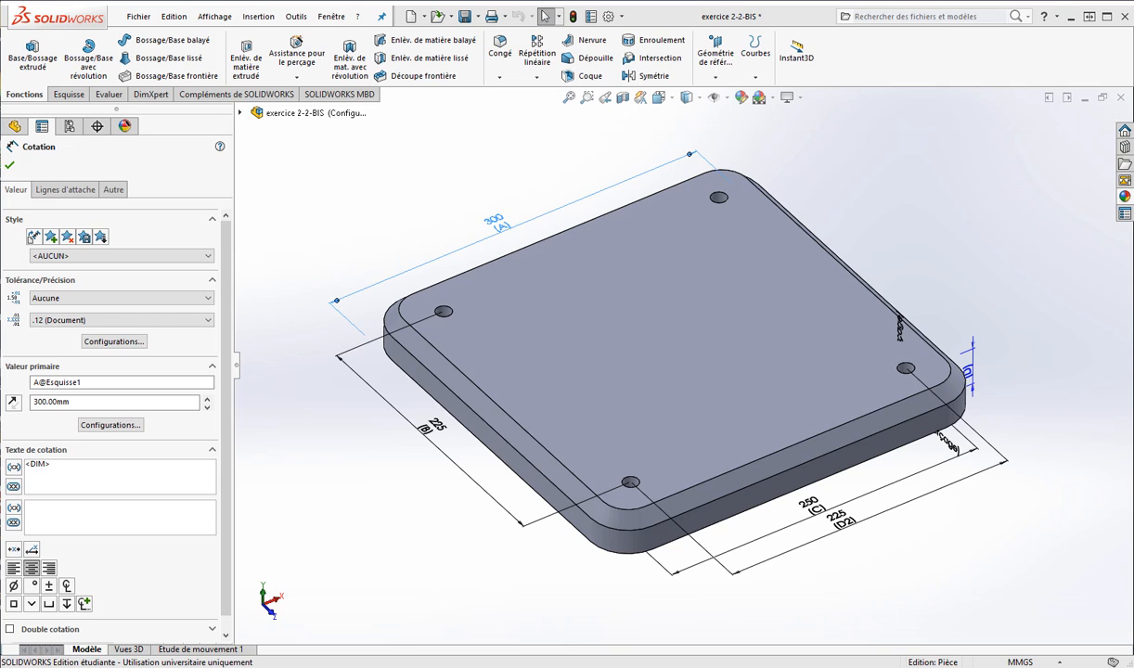
{"action": "right_click", "coordinate": [502, 230]}
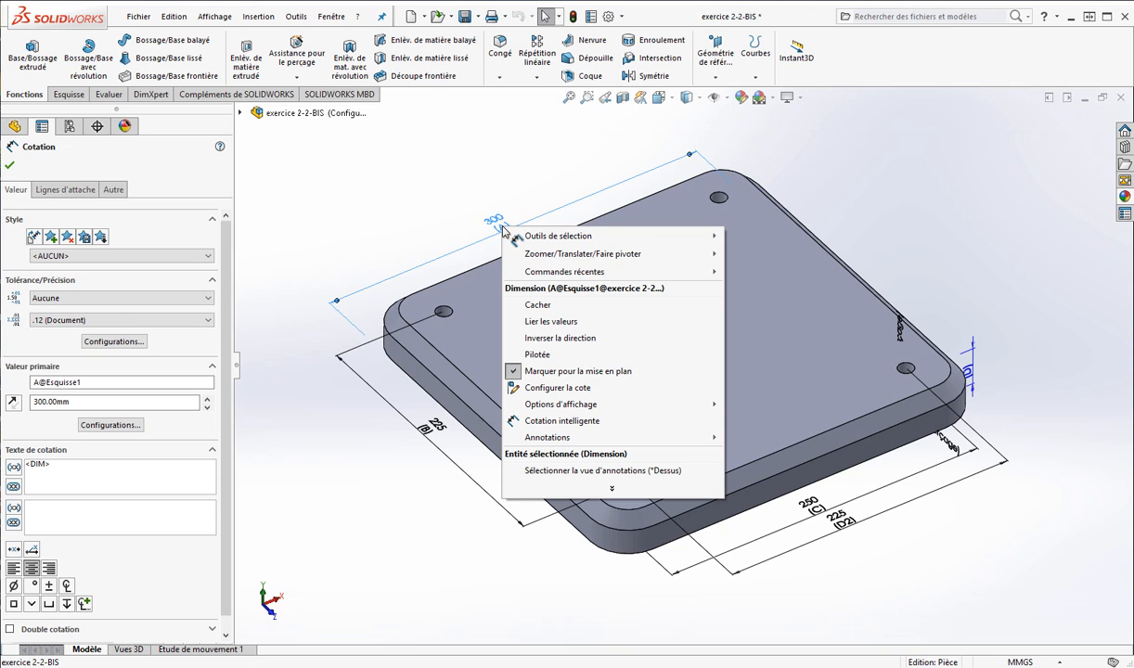
{"action": "left_click", "coordinate": [561, 390]}
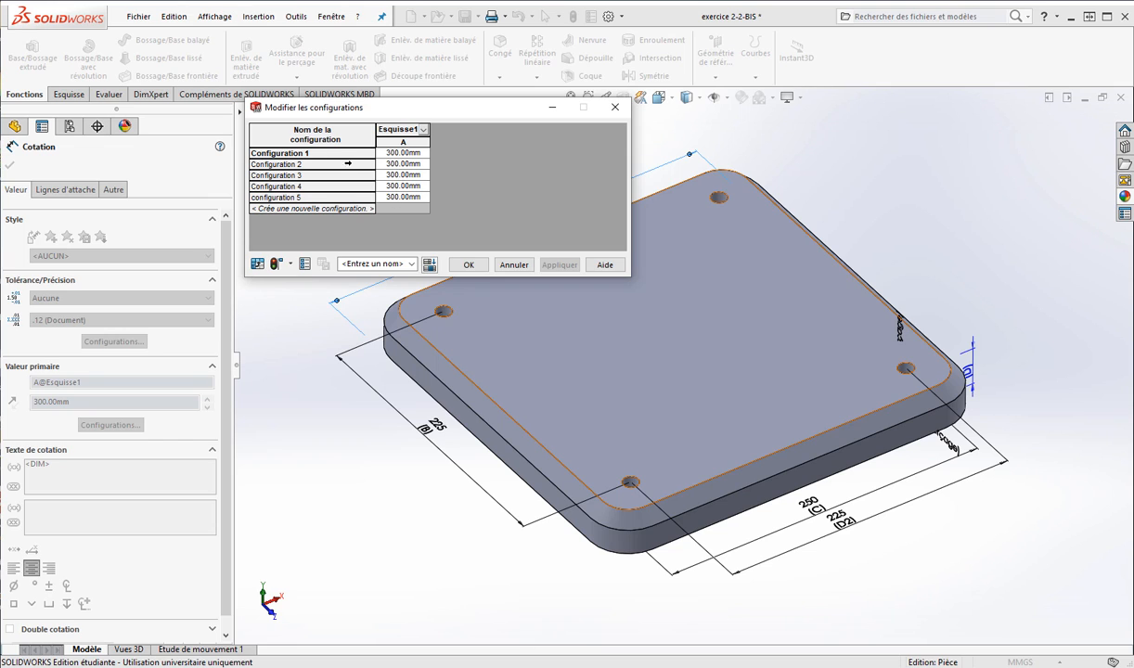
{"action": "left_click", "coordinate": [417, 165]}
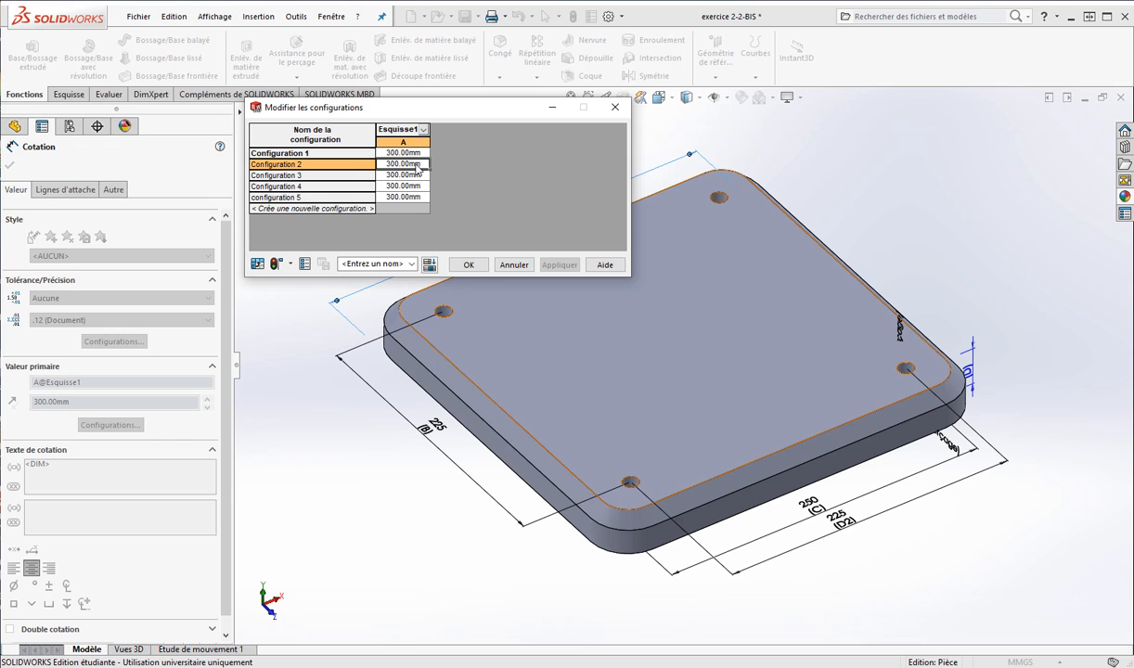
{"action": "type", "text": "275"}
{"action": "key", "text": "Return"}
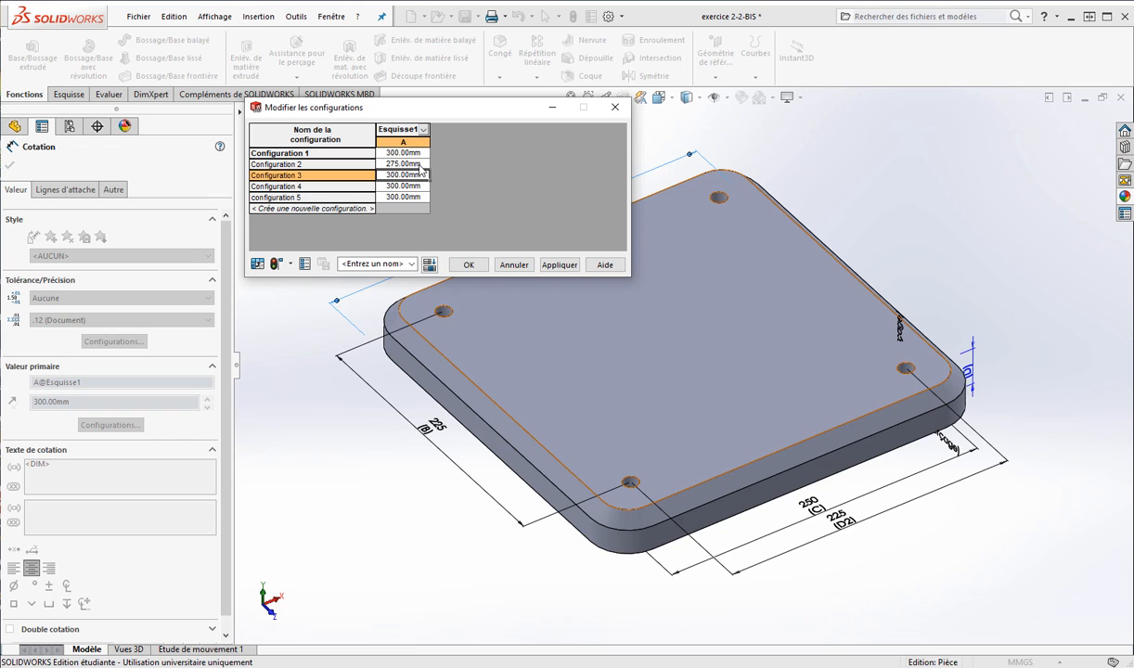
Step: Set dimension A to 225 mm for Configuration 3, 175 mm for Configuration 4 and 125 mm for configuration 5
{"action": "type", "text": "225"}
{"action": "key", "text": "Return"}
{"action": "type", "text": "175"}
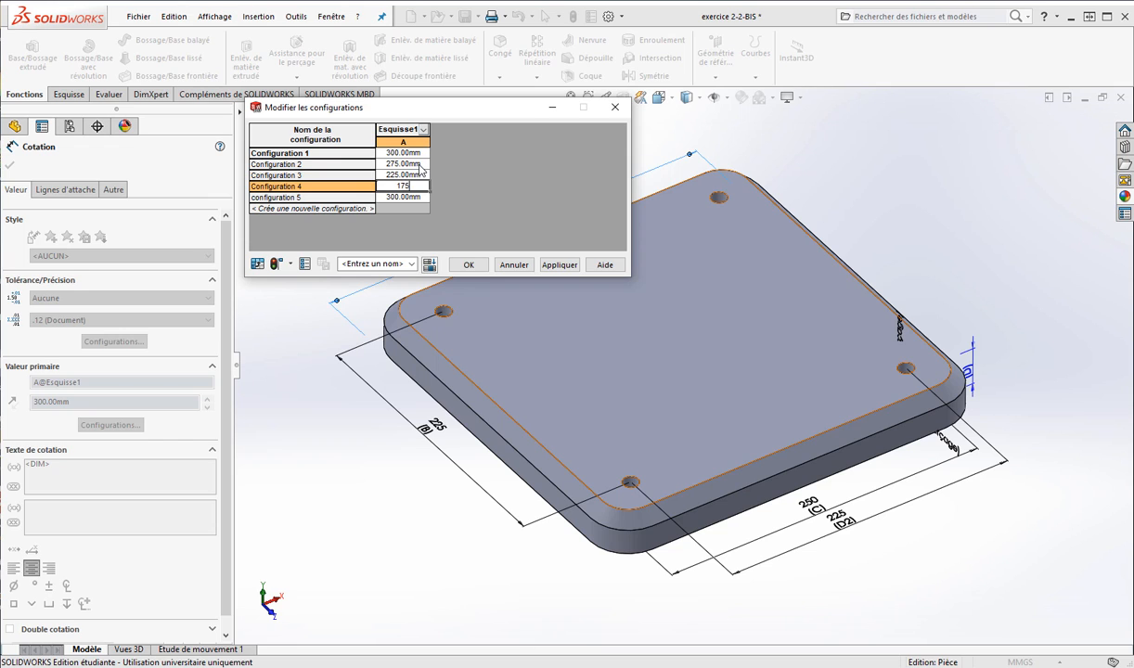
{"action": "key", "text": "Return"}
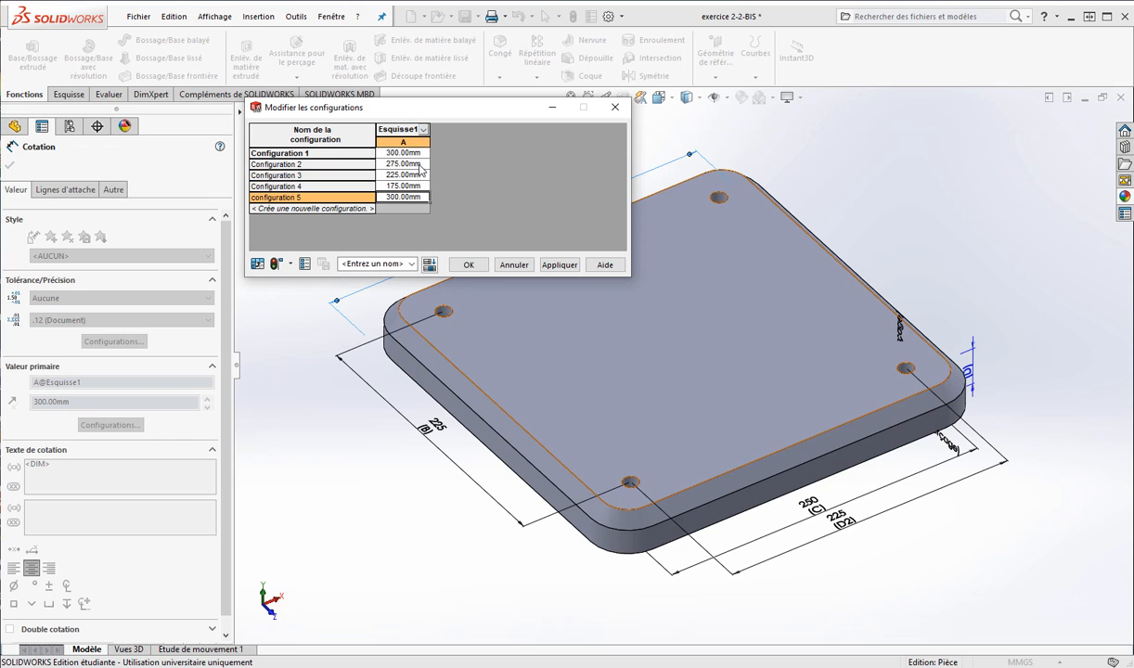
{"action": "type", "text": "125"}
Step: Enter "valeurs" as the configuration table's name and apply the dimension A values
{"action": "left_click", "coordinate": [387, 263]}
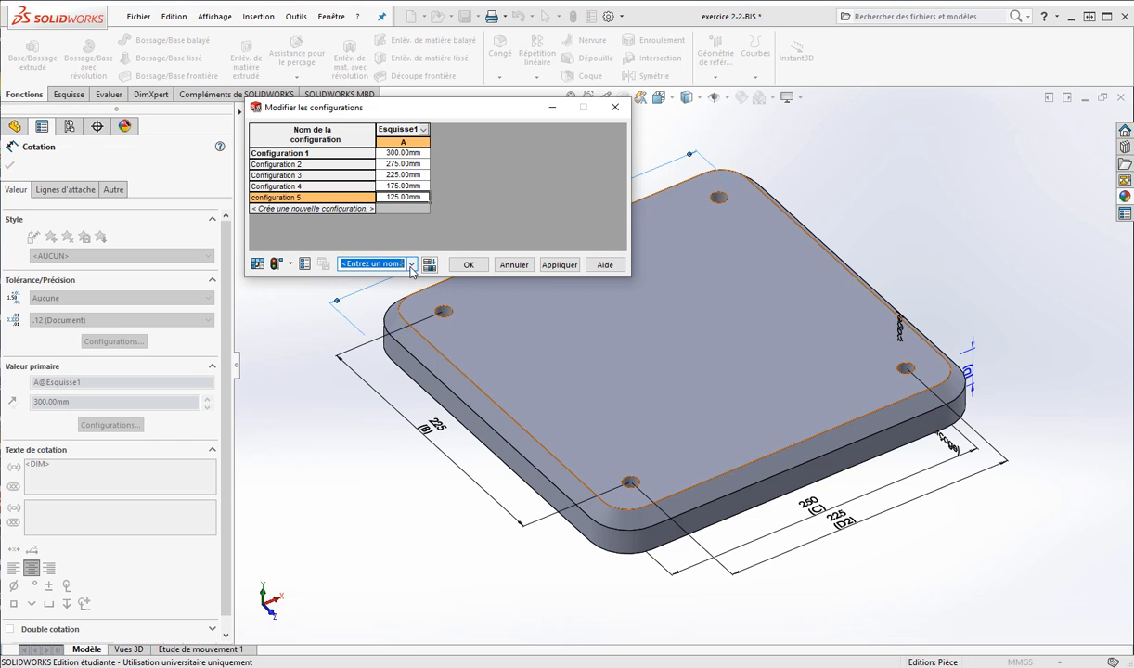
{"action": "left_click", "coordinate": [414, 265]}
{"action": "left_click", "coordinate": [413, 264]}
{"action": "type", "text": "valeurs"}
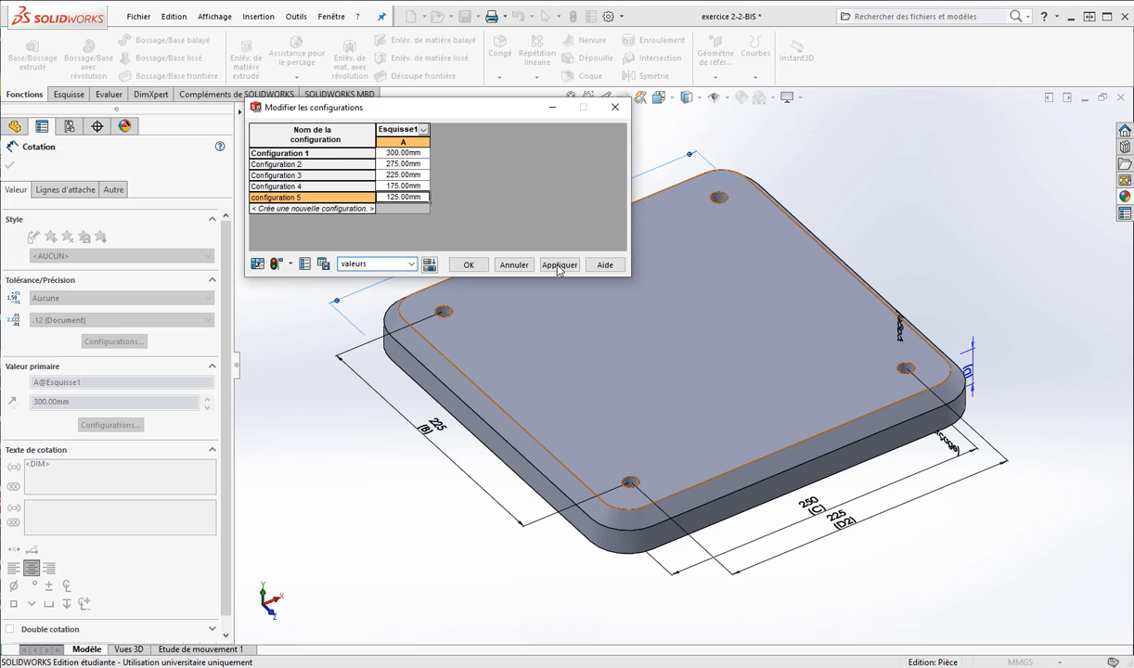
{"action": "left_click", "coordinate": [558, 266]}
{"action": "left_click", "coordinate": [471, 264]}
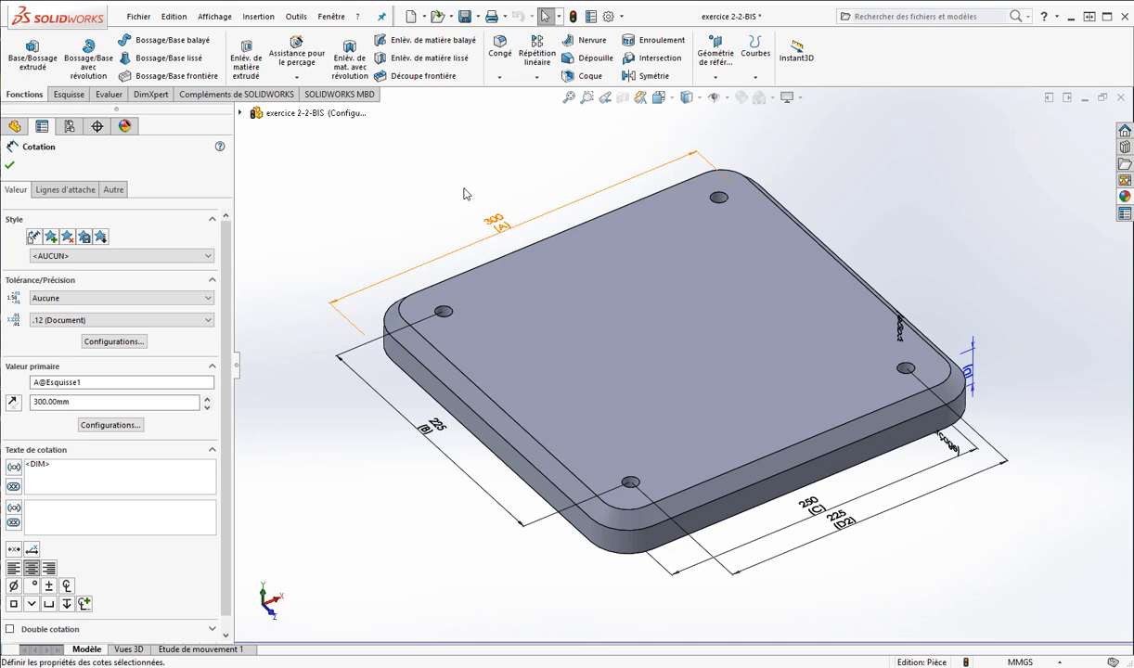
Step: Configure hole-spacing dimension B of Esquisse2 from the PDF's table, setting it to 175 mm for Configuration 2
{"action": "left_click", "coordinate": [437, 430]}
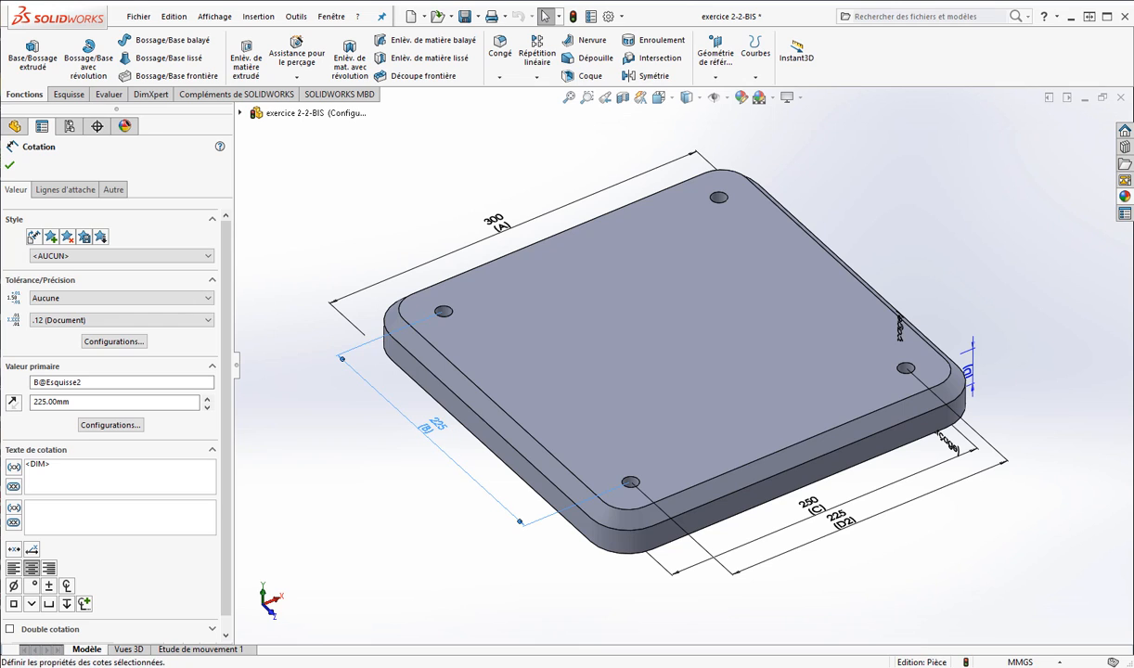
{"action": "left_click_drag", "start_coordinate": [2, 149], "coordinate": [793, 39]}
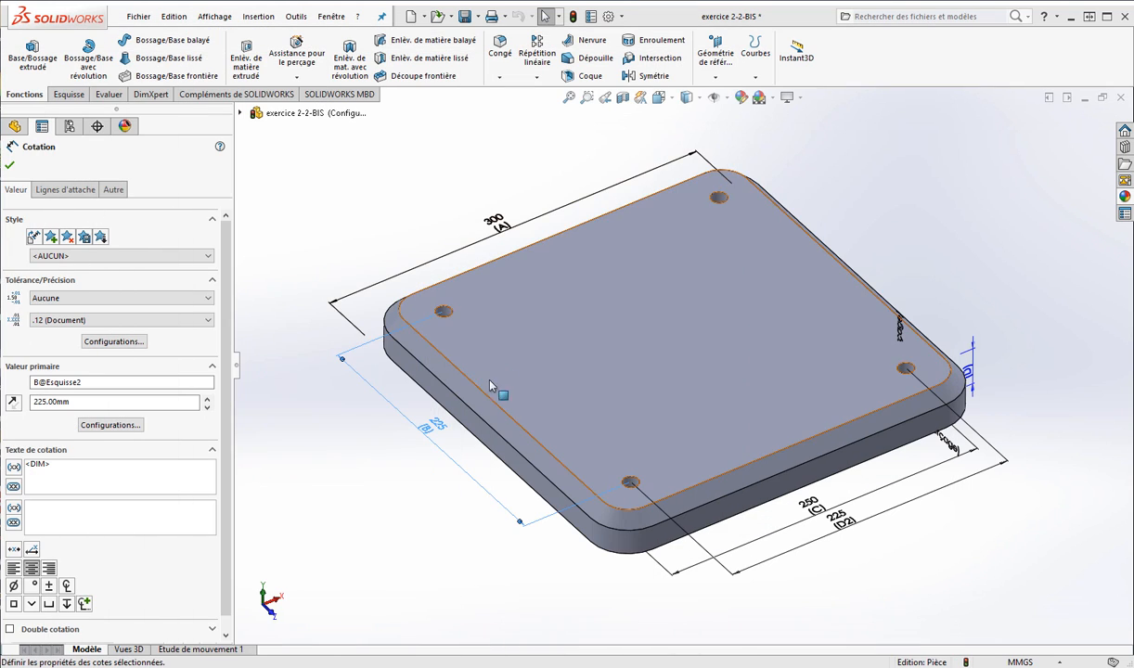
{"action": "right_click", "coordinate": [431, 434]}
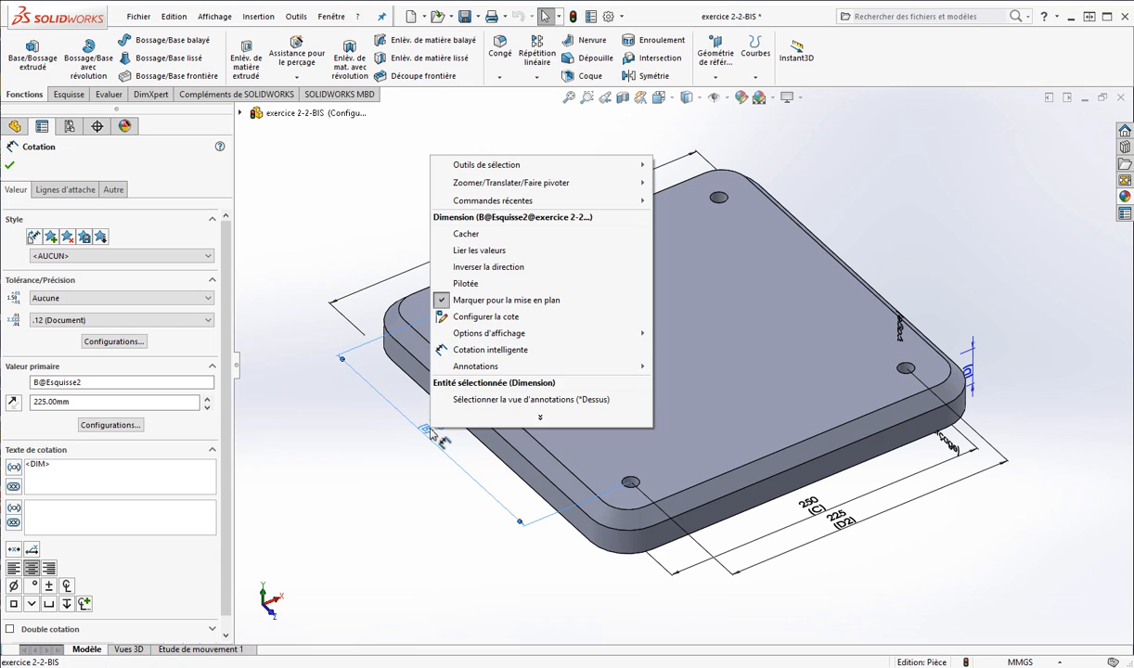
{"action": "left_click", "coordinate": [450, 316]}
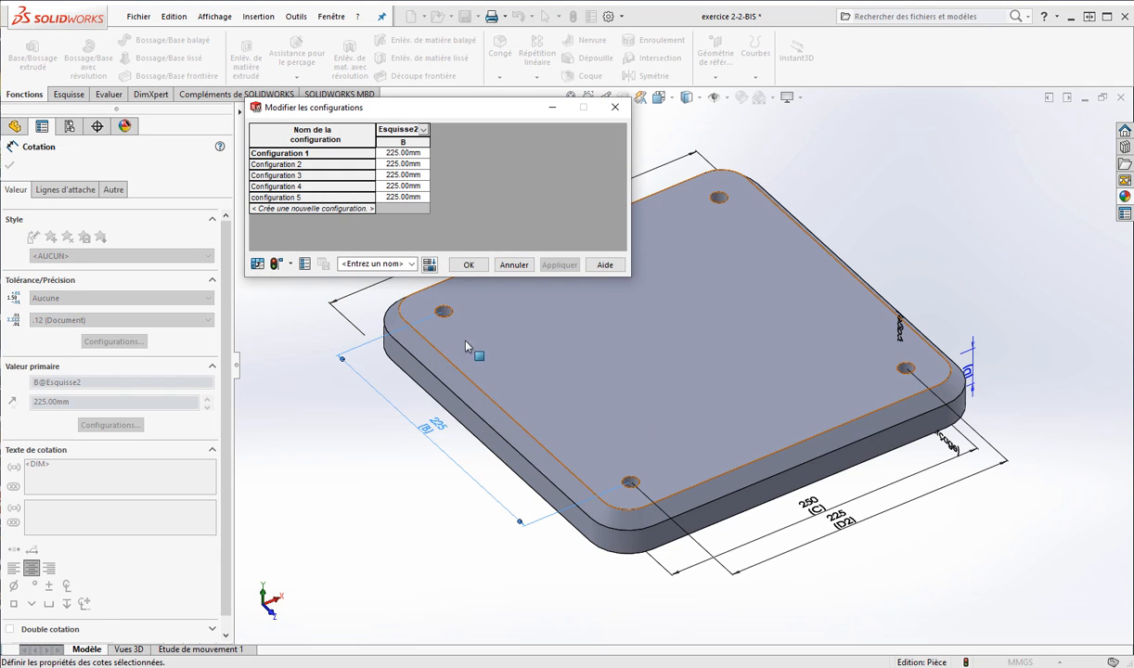
{"action": "left_click", "coordinate": [409, 165]}
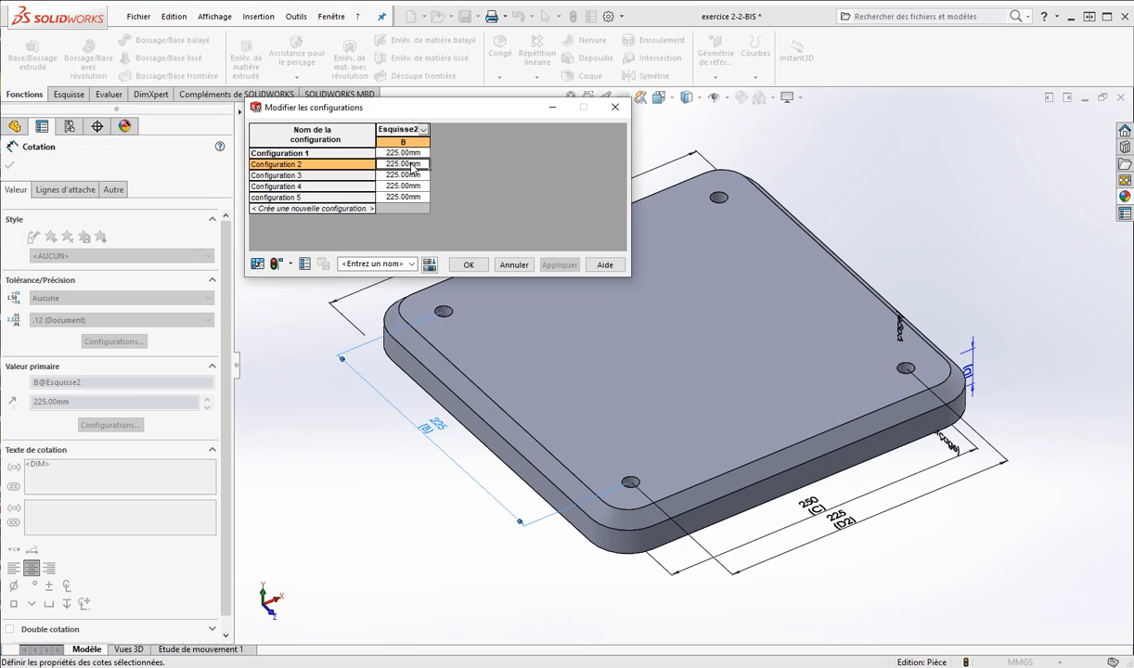
{"action": "type", "text": "175"}
{"action": "key", "text": "Return"}
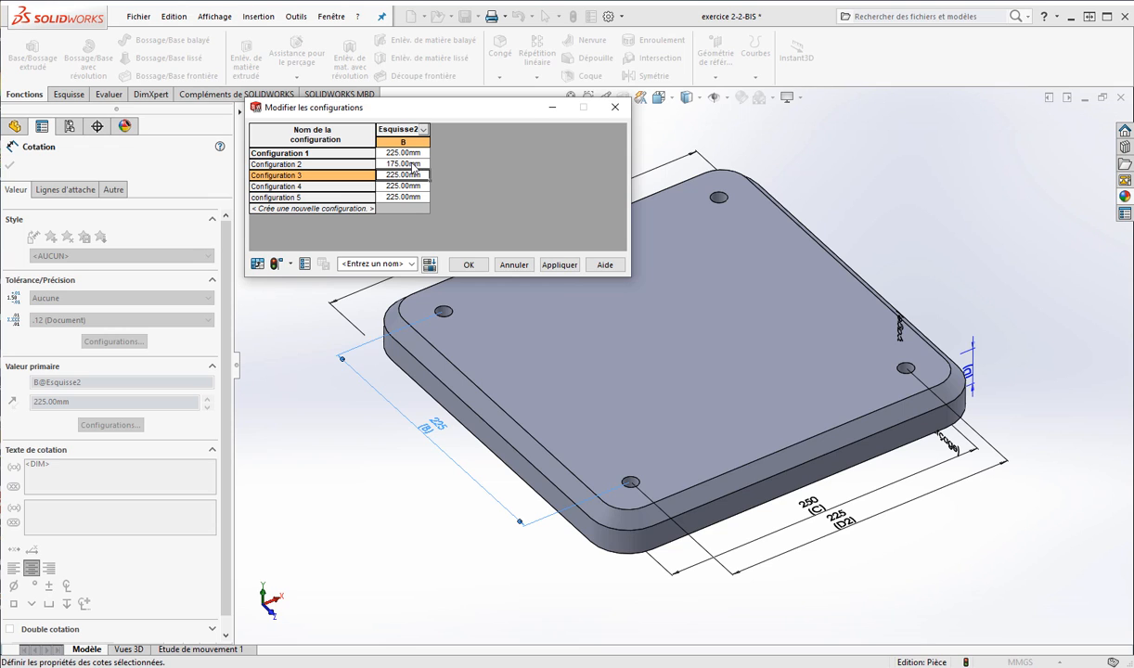
Step: Set dimension B to 125, 75 and 25 mm for configurations 3, 4 and 5 respectively, and apply the values
{"action": "type", "text": "125"}
{"action": "key", "text": "Return"}
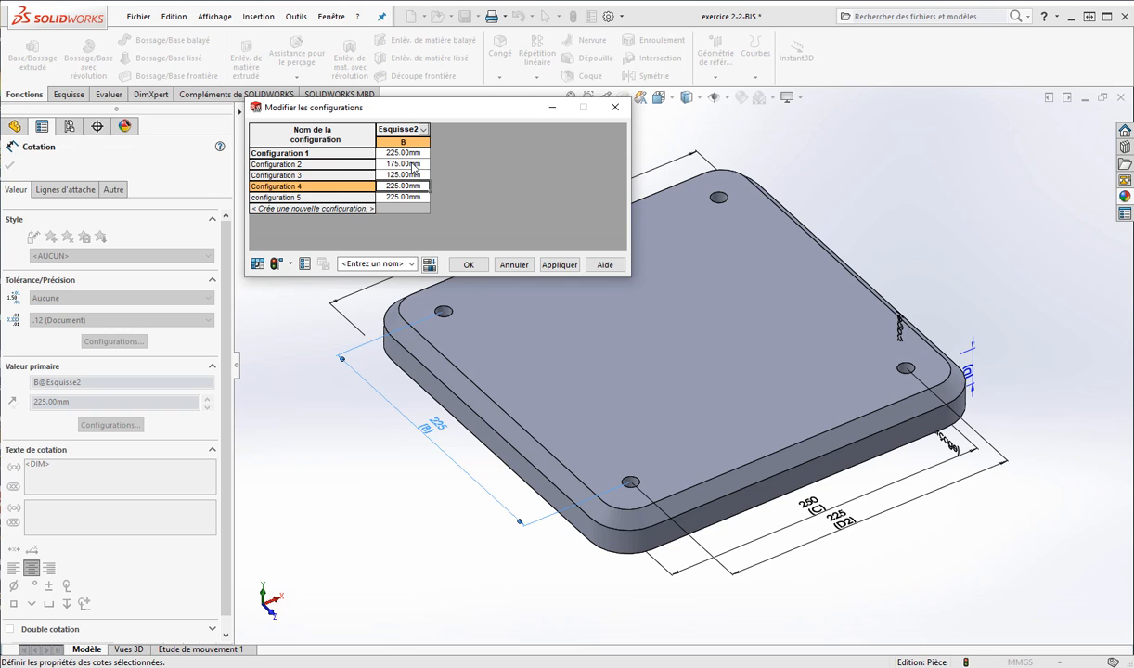
{"action": "type", "text": "75"}
{"action": "key", "text": "Return"}
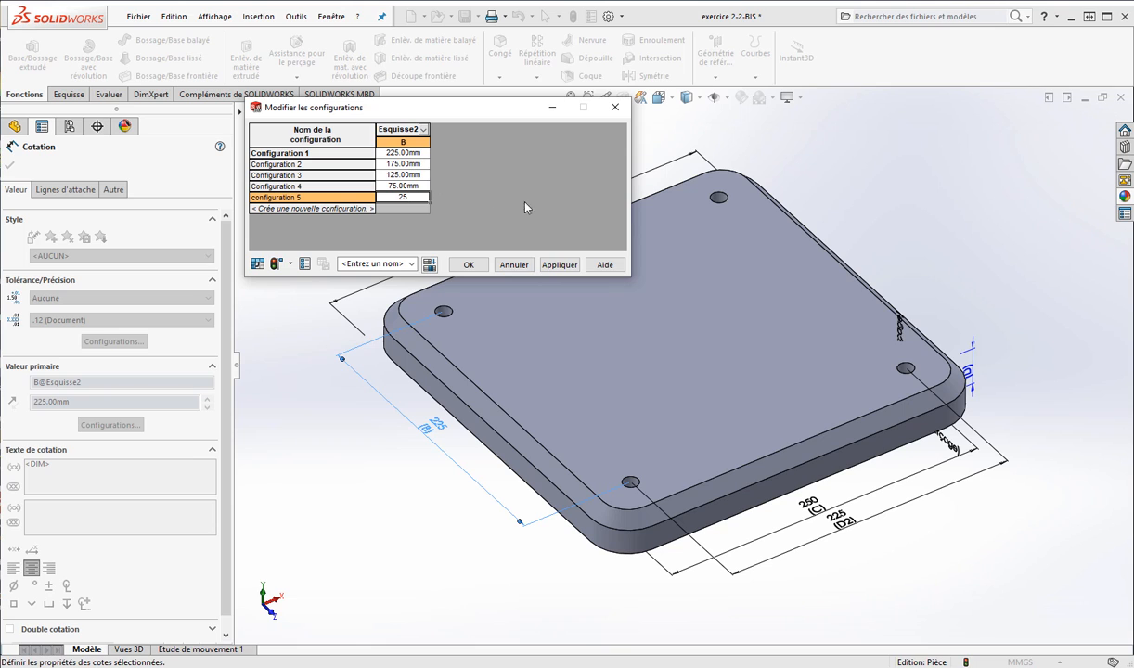
{"action": "type", "text": "25"}
{"action": "left_click", "coordinate": [393, 263]}
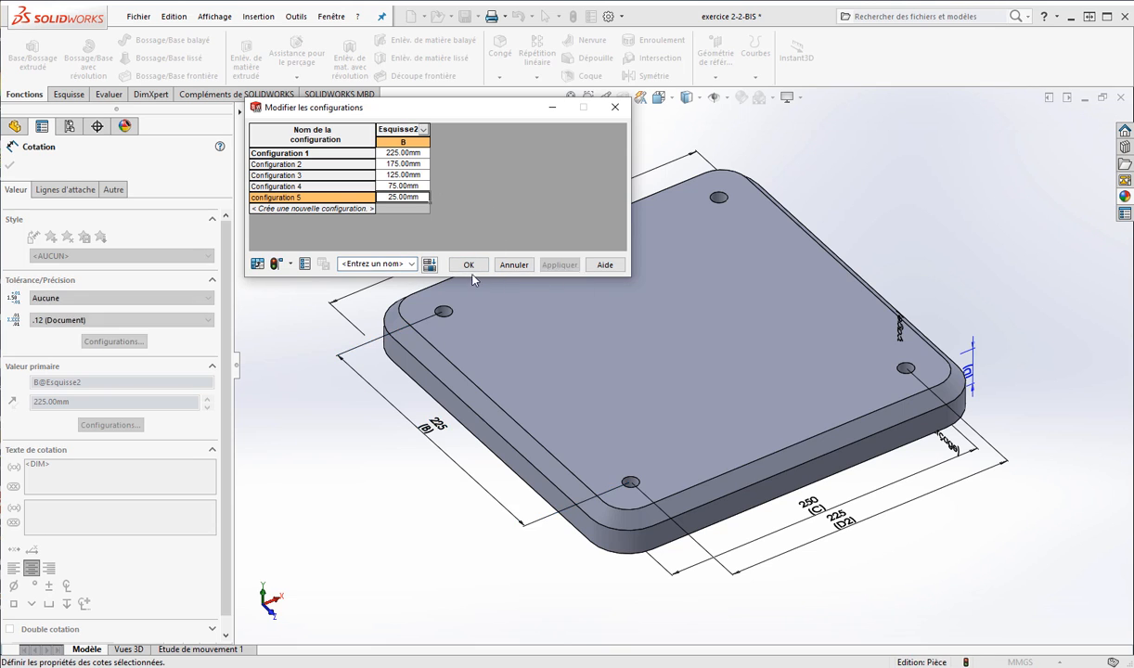
{"action": "left_click", "coordinate": [468, 265]}
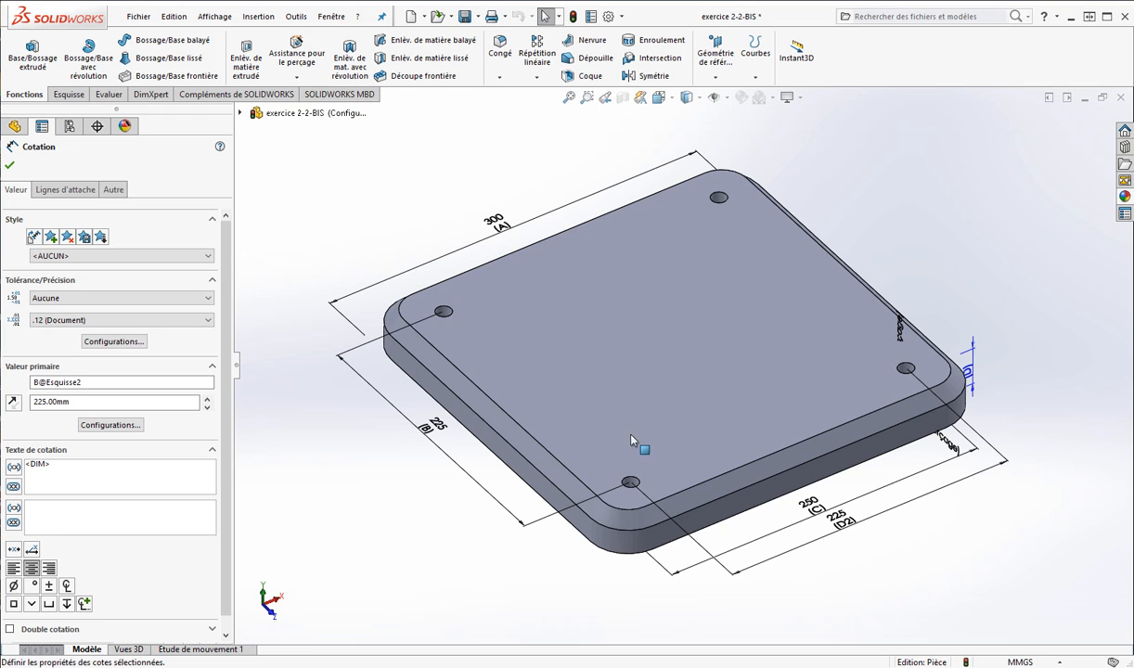
Step: Configure dimension C of Esquisse3 from the PDF's table, setting it to 225 mm for Configuration 2
{"action": "left_click", "coordinate": [809, 509]}
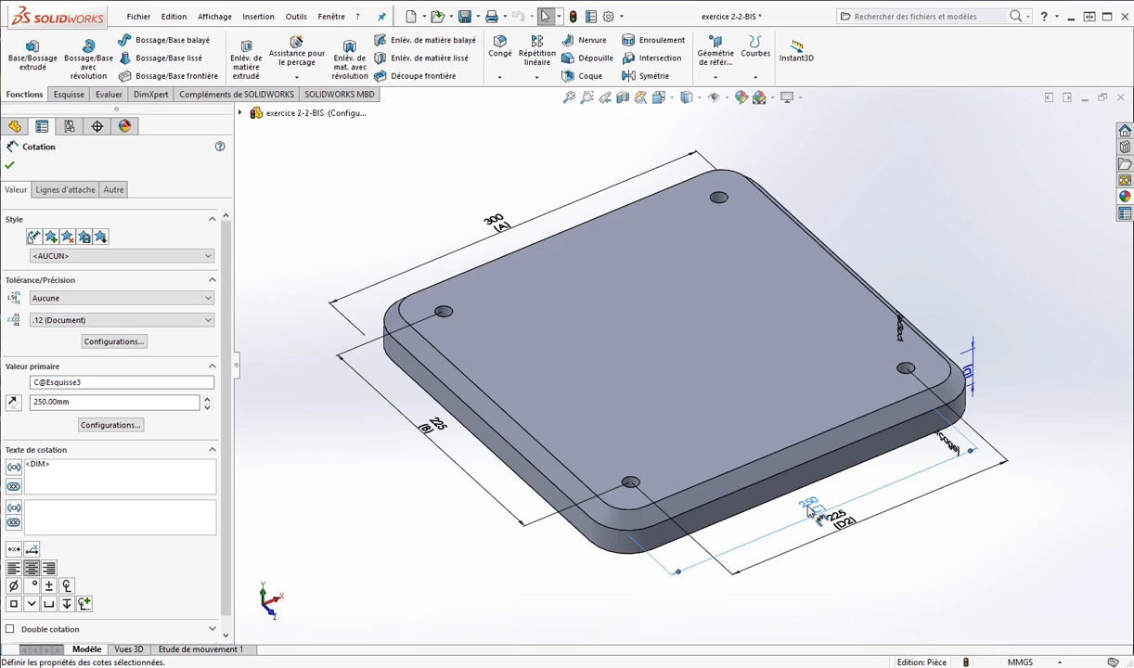
{"action": "right_click", "coordinate": [808, 505]}
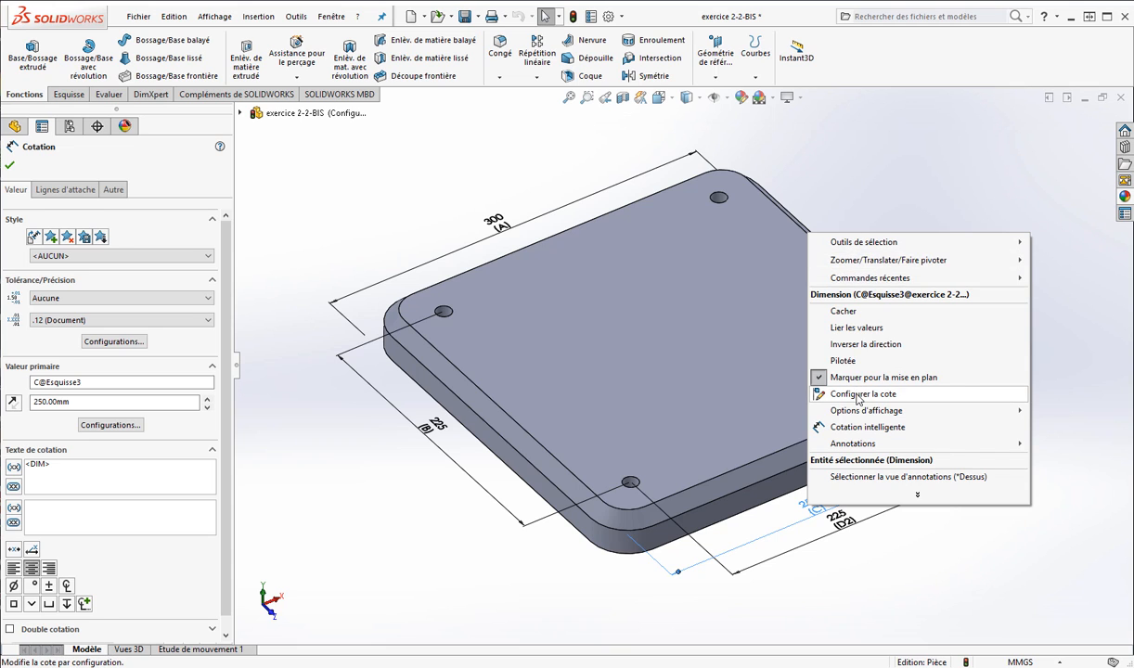
{"action": "left_click", "coordinate": [860, 398]}
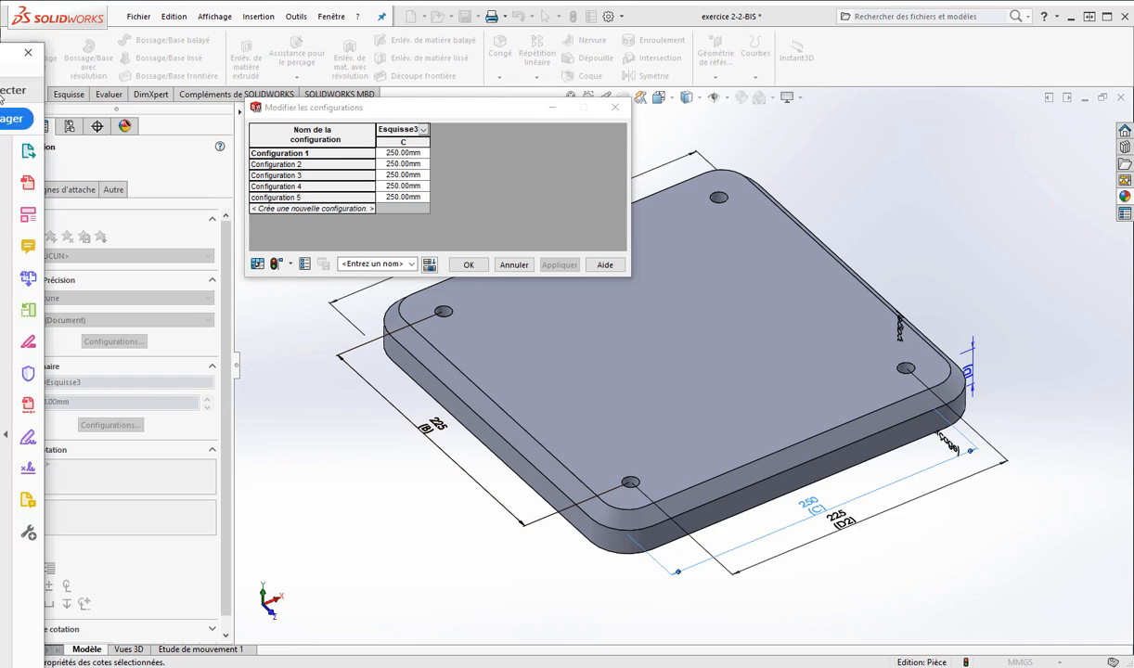
{"action": "left_click_drag", "start_coordinate": [0, 43], "coordinate": [684, 18]}
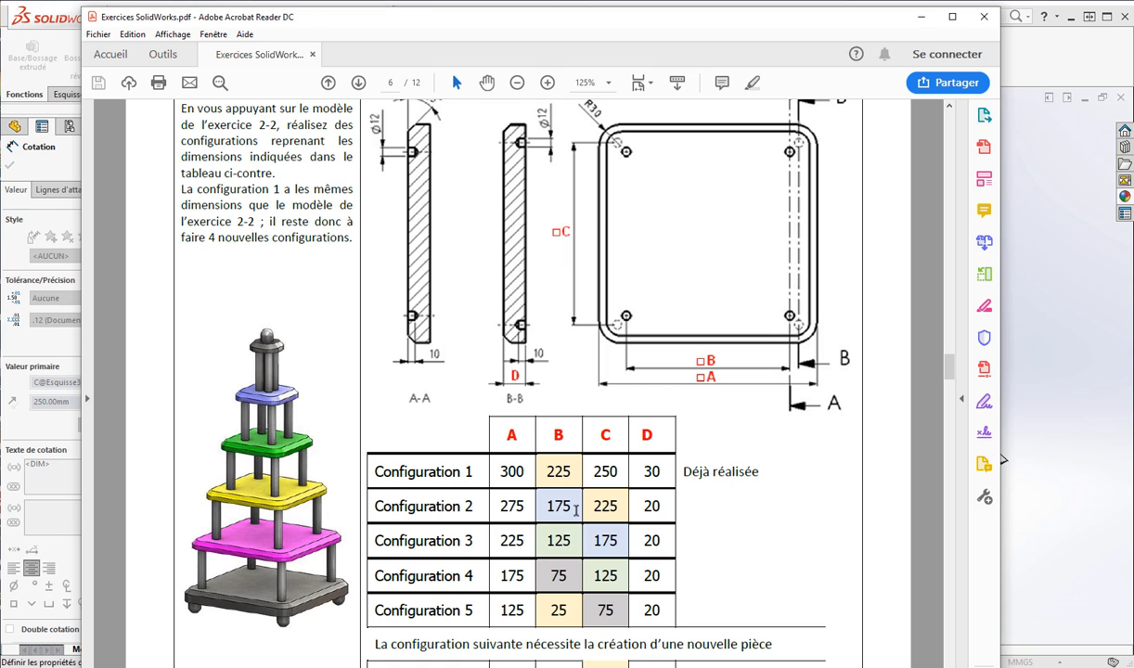
{"action": "left_click_drag", "start_coordinate": [705, 25], "coordinate": [0, 63]}
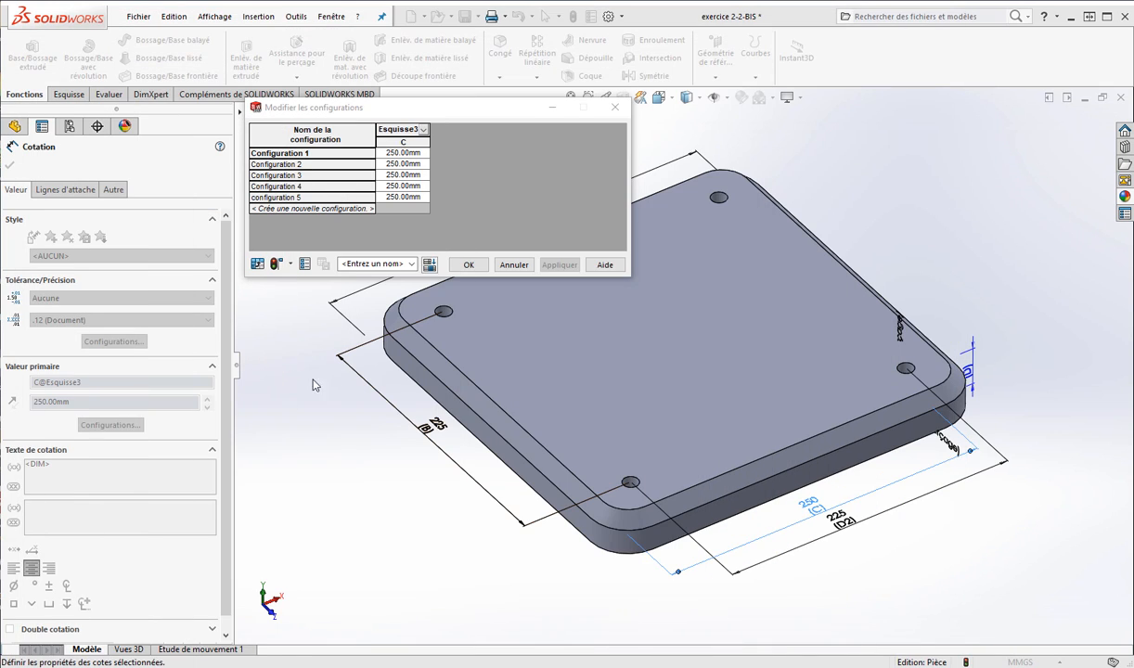
{"action": "left_click", "coordinate": [402, 155]}
{"action": "left_click", "coordinate": [406, 164]}
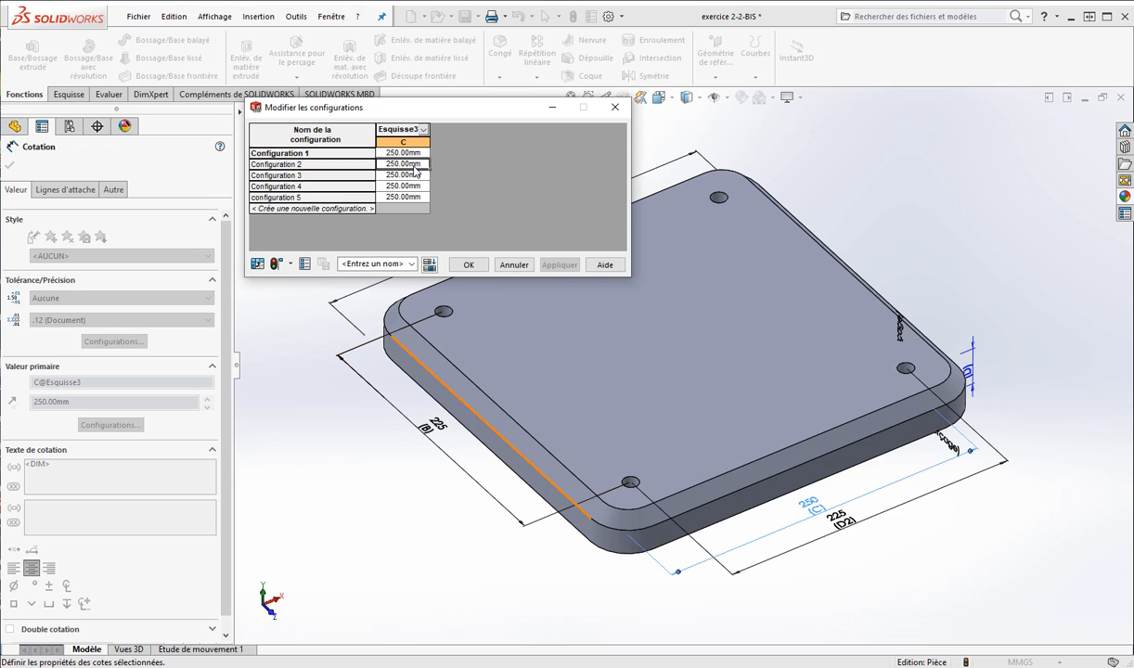
{"action": "type", "text": "225"}
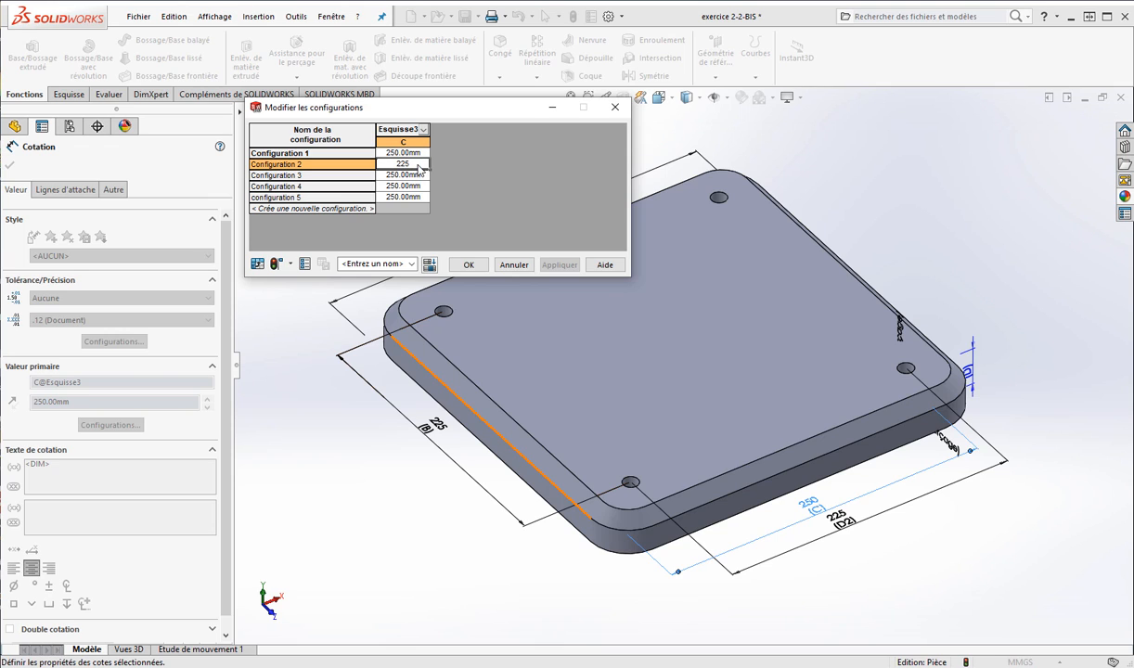
{"action": "key", "text": "Return"}
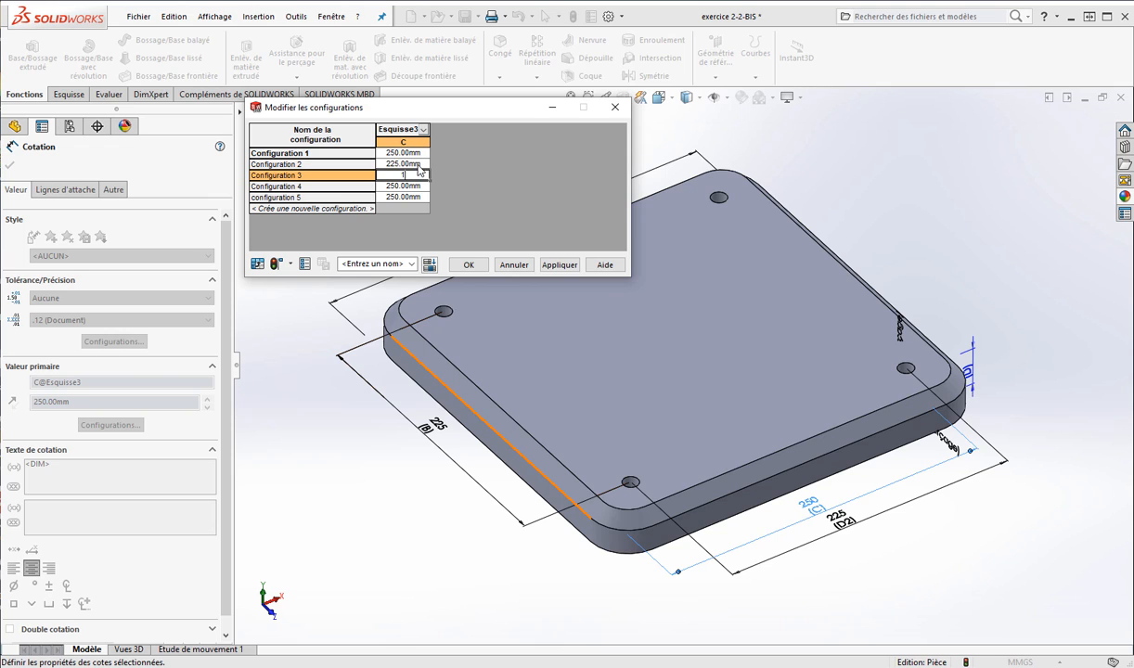
Step: Set dimension C to 175, 125 and 75 mm for configurations 3, 4 and 5 respectively, and apply the values
{"action": "key", "text": "Return"}
{"action": "type", "text": "12"}
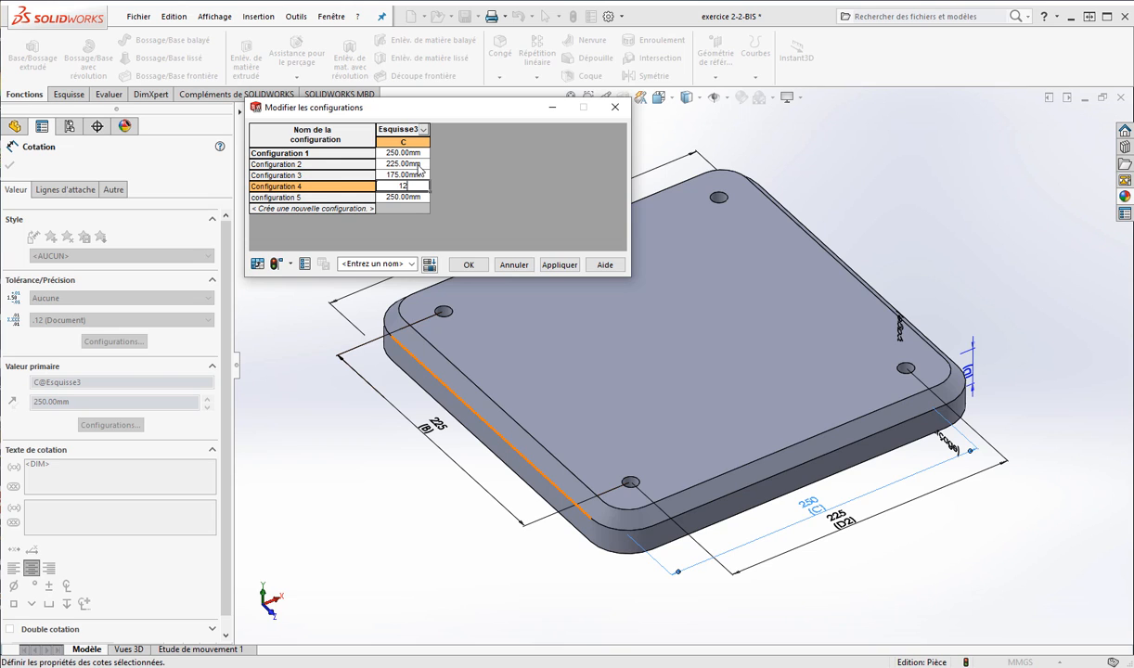
{"action": "type", "text": "5"}
{"action": "key", "text": "Return"}
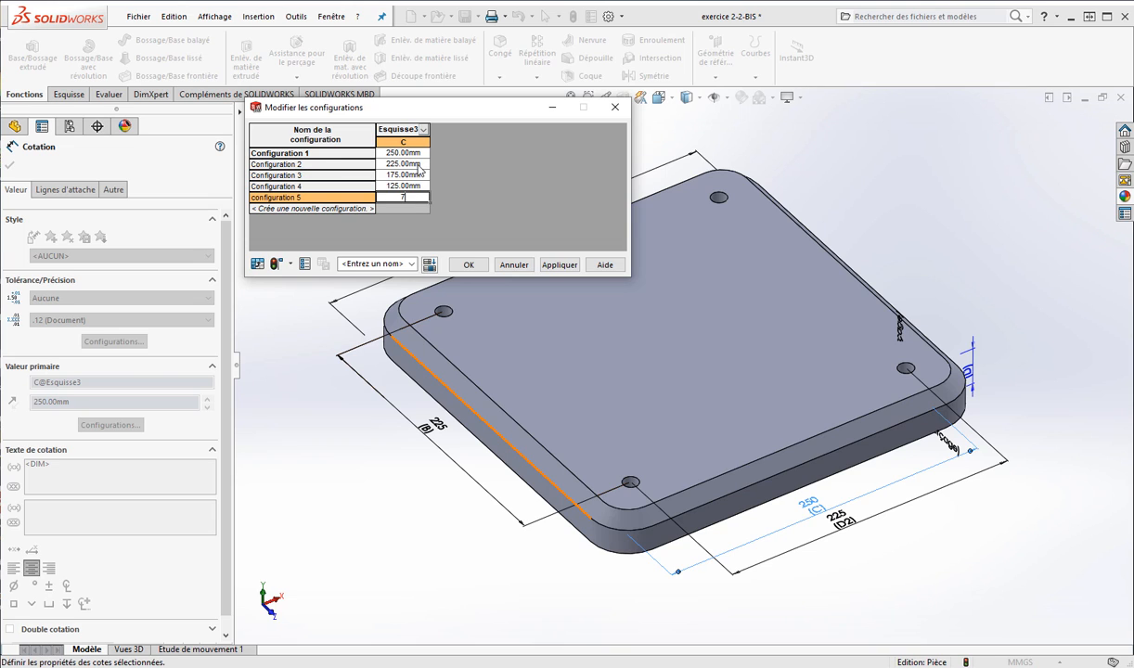
{"action": "left_click", "coordinate": [557, 265]}
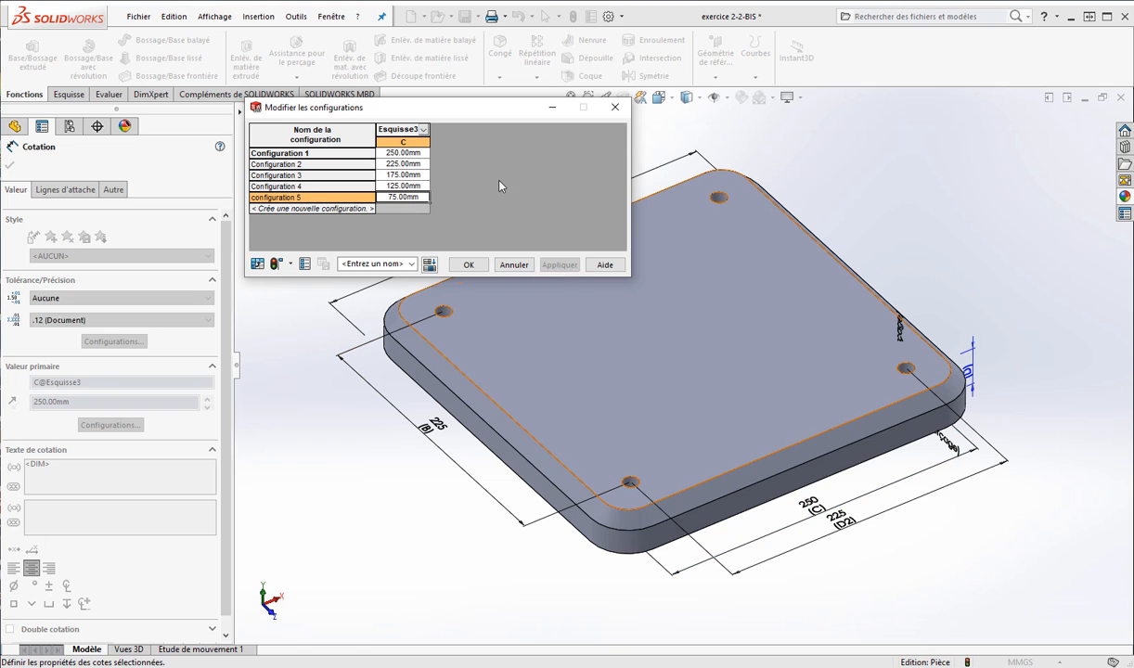
{"action": "left_click", "coordinate": [468, 265]}
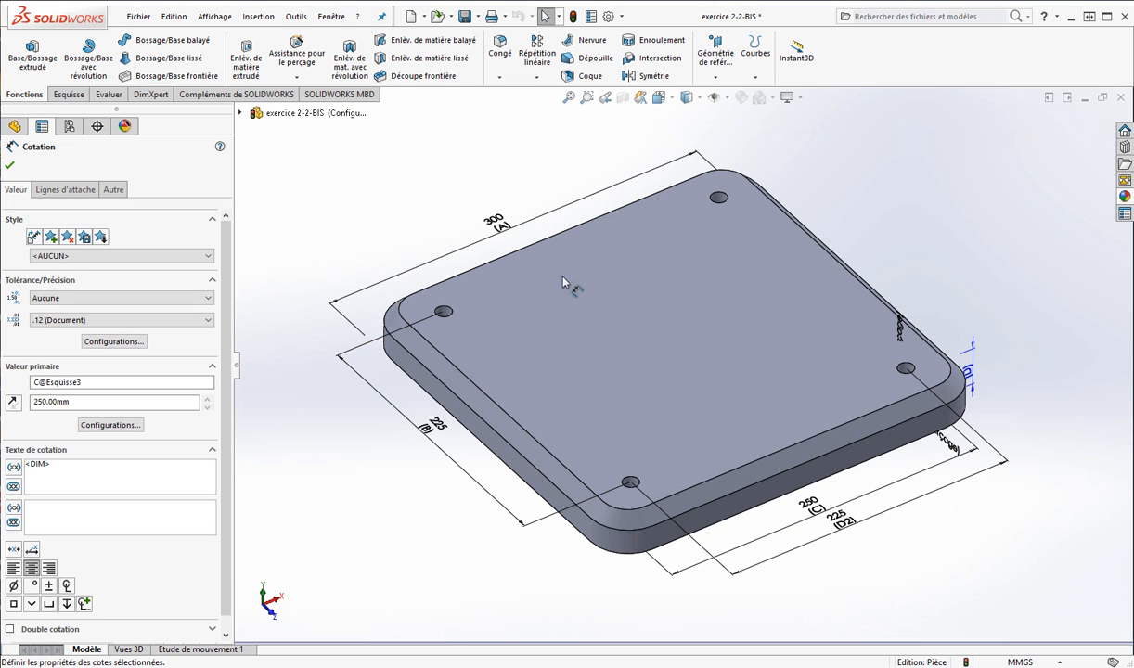
Step: Open the configuration table for the thickness dimension D of Boss.-Extru.1 and consult its values in the PDF's table
{"action": "double_click", "coordinate": [966, 370]}
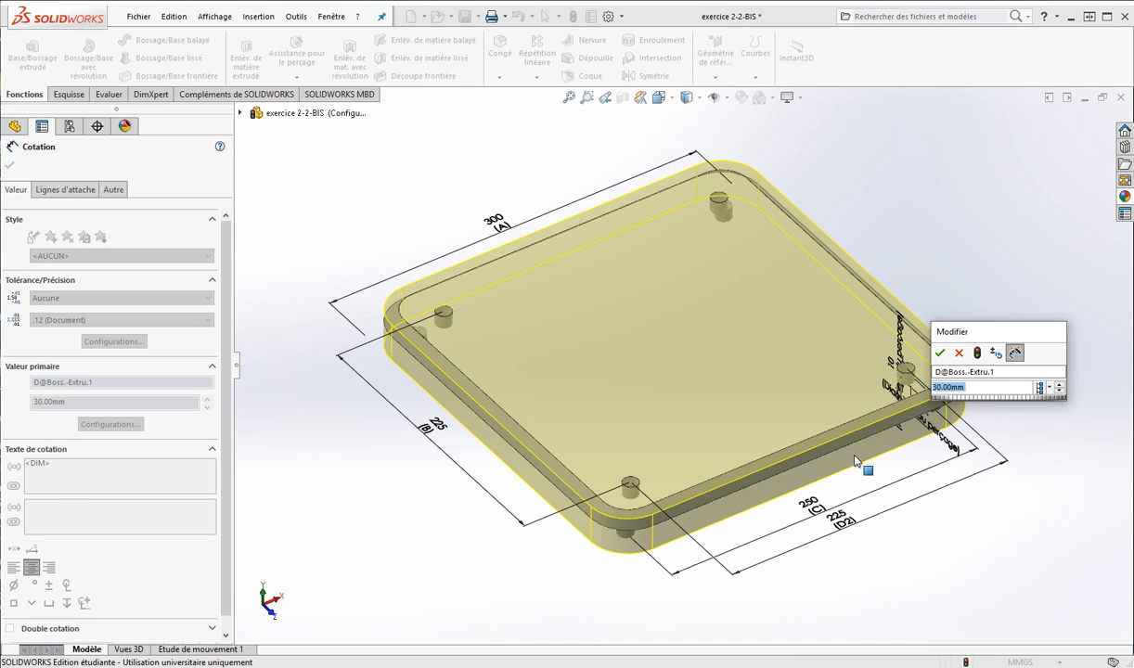
{"action": "left_click", "coordinate": [959, 353]}
{"action": "right_click", "coordinate": [1001, 360]}
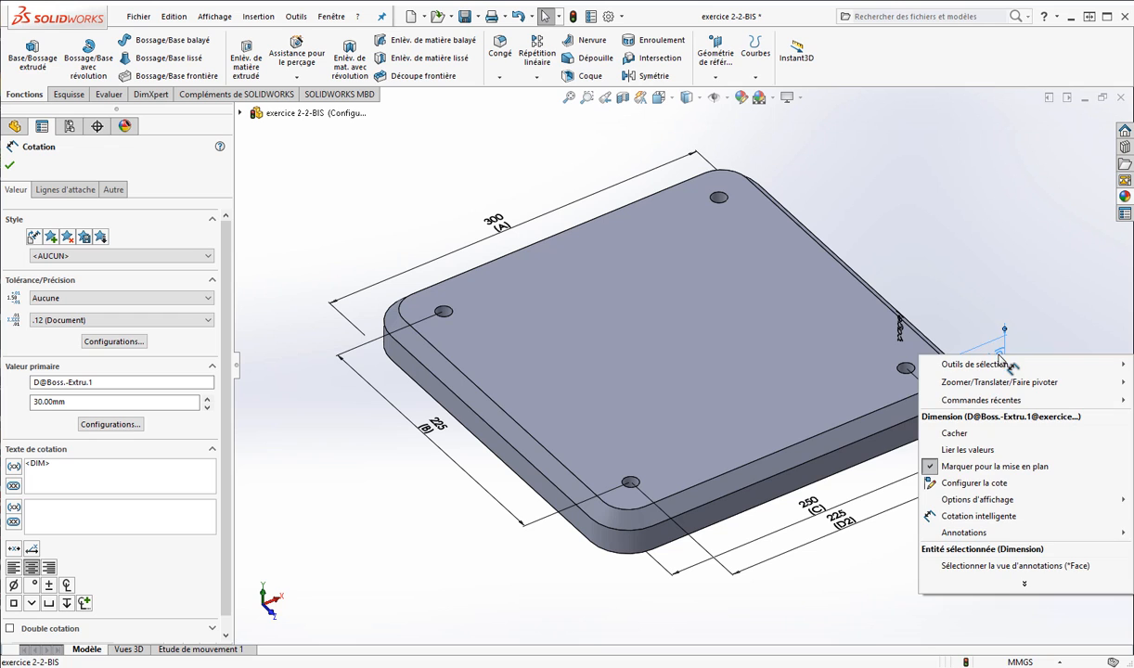
{"action": "left_click", "coordinate": [961, 480]}
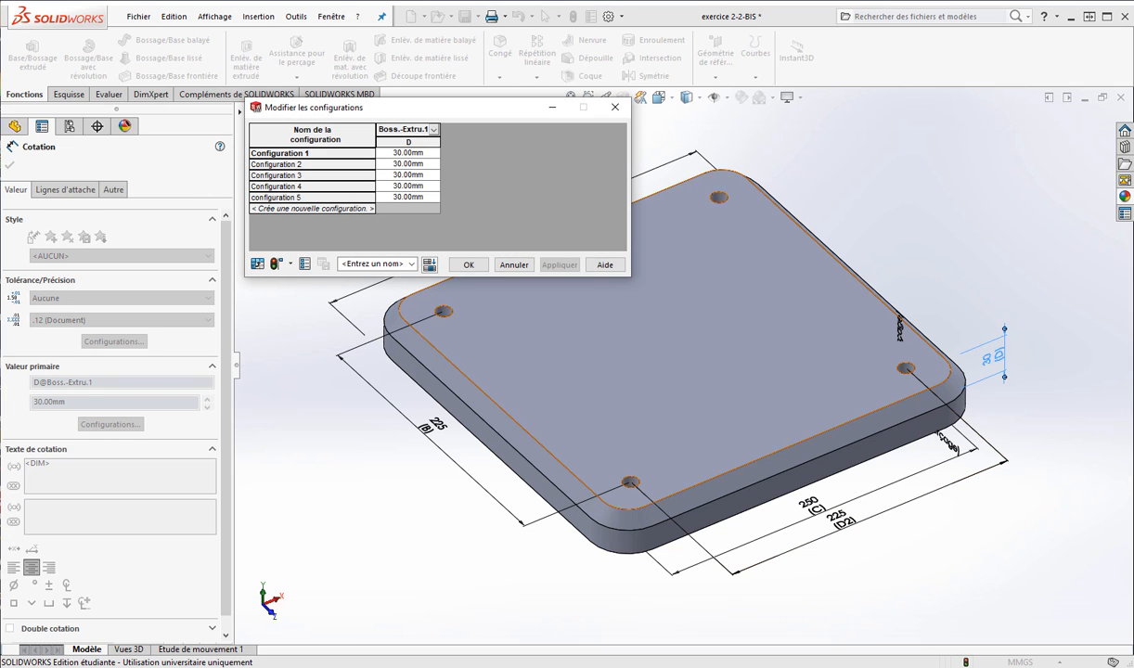
{"action": "left_click_drag", "start_coordinate": [0, 84], "coordinate": [768, 49]}
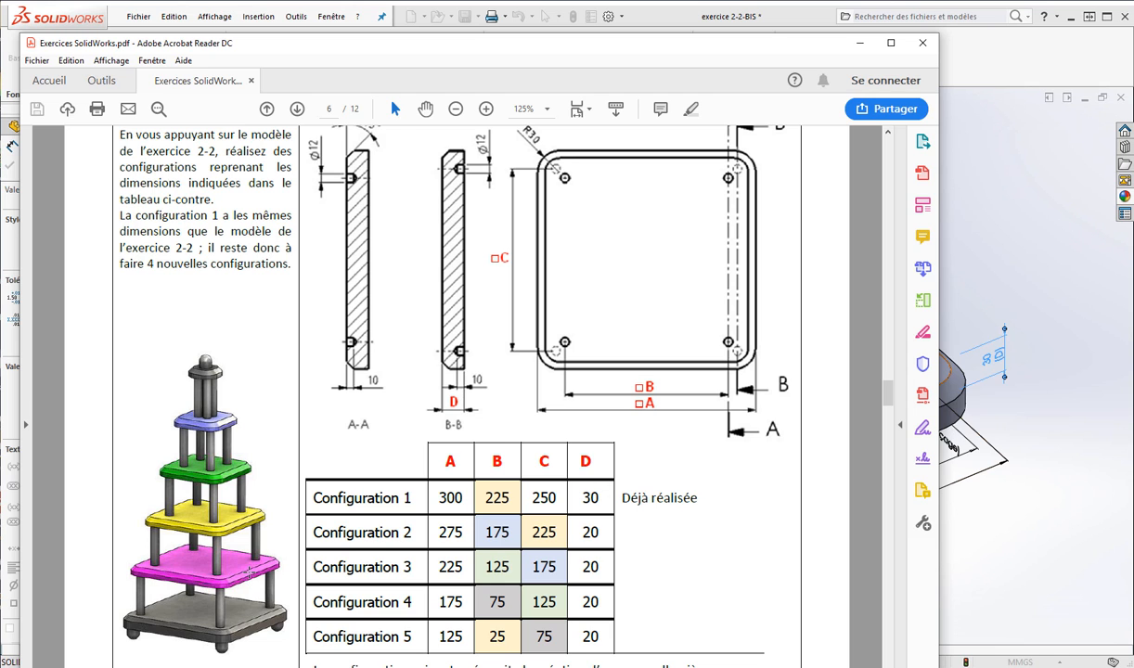
{"action": "left_click_drag", "start_coordinate": [778, 53], "coordinate": [0, 93]}
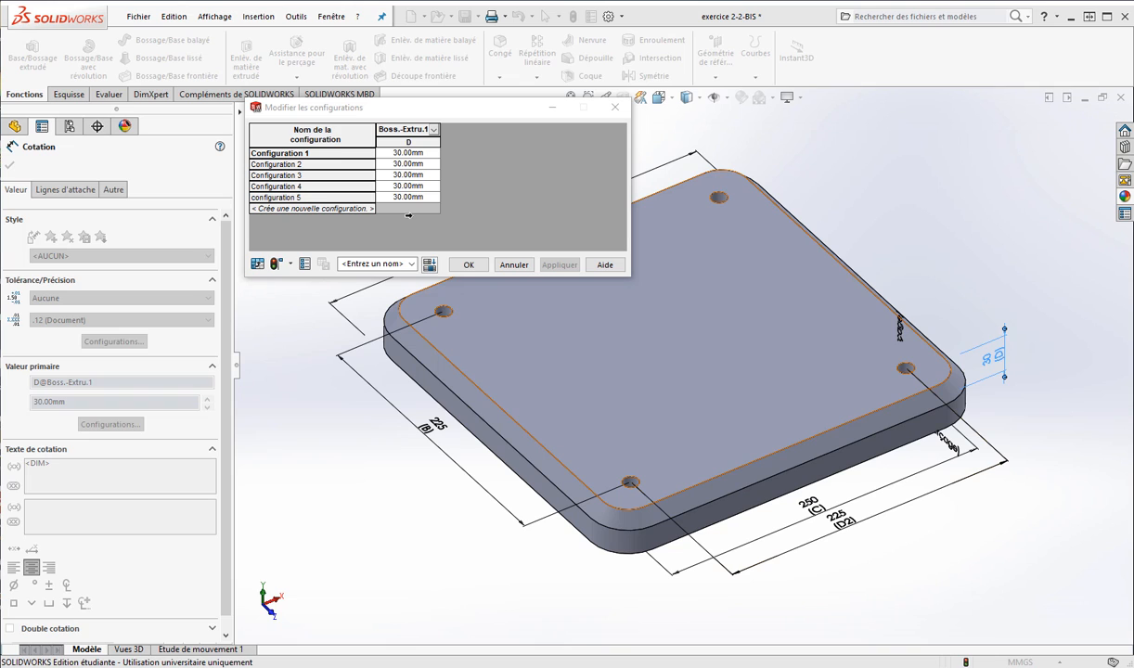
Step: Set thickness dimension D to 20 mm for configurations 2, 3, 4 and 5, and apply the values
{"action": "left_click", "coordinate": [388, 165]}
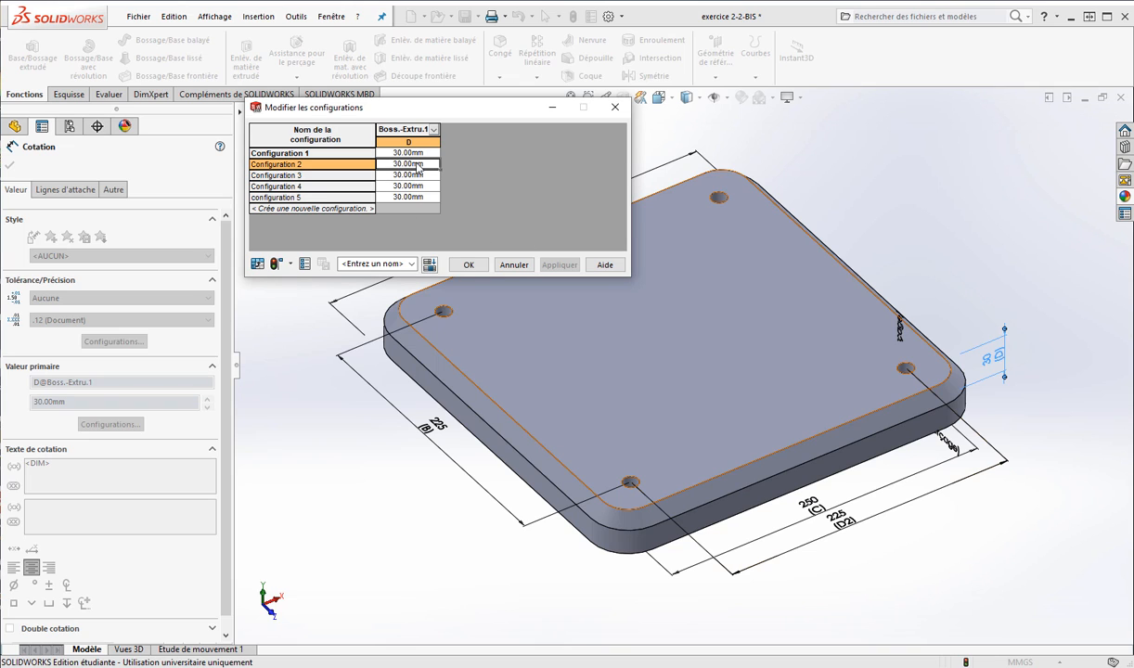
{"action": "type", "text": "20"}
{"action": "key", "text": "Return"}
{"action": "type", "text": "20"}
{"action": "key", "text": "Return"}
{"action": "type", "text": "20"}
{"action": "key", "text": "Return"}
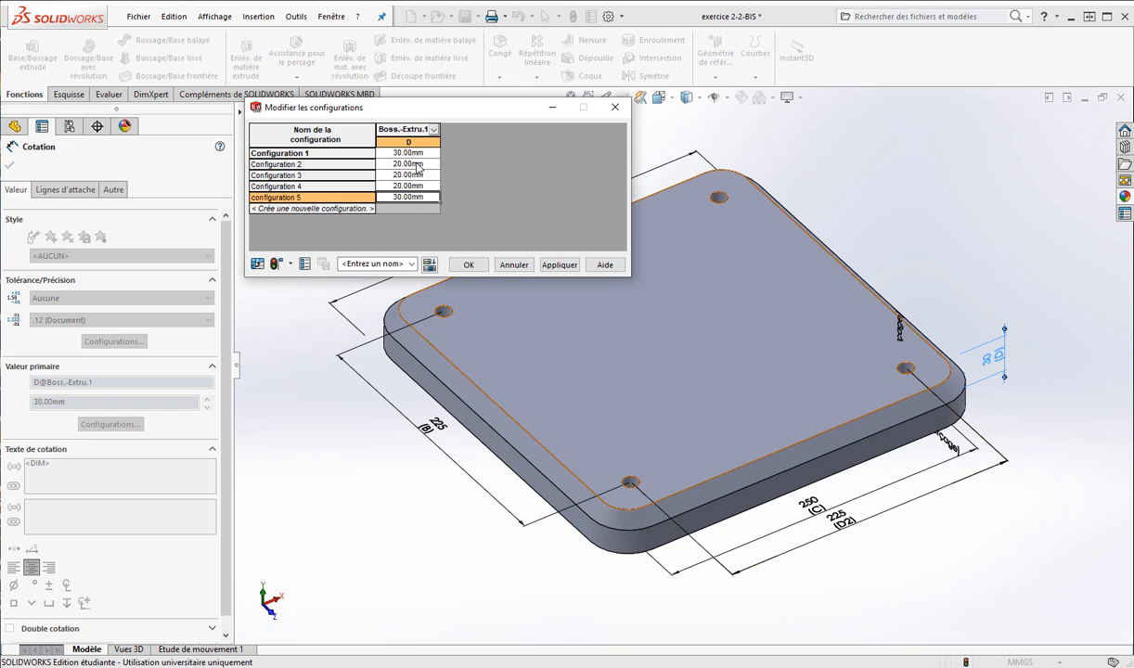
{"action": "type", "text": "20"}
{"action": "left_click", "coordinate": [559, 265]}
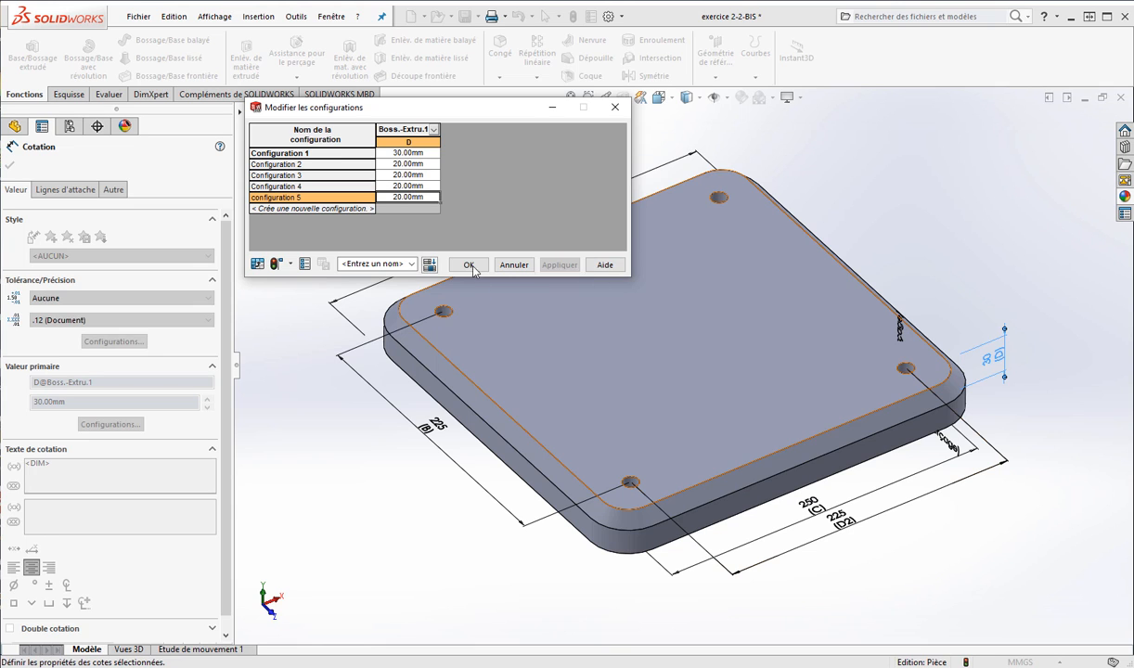
{"action": "left_click", "coordinate": [469, 265]}
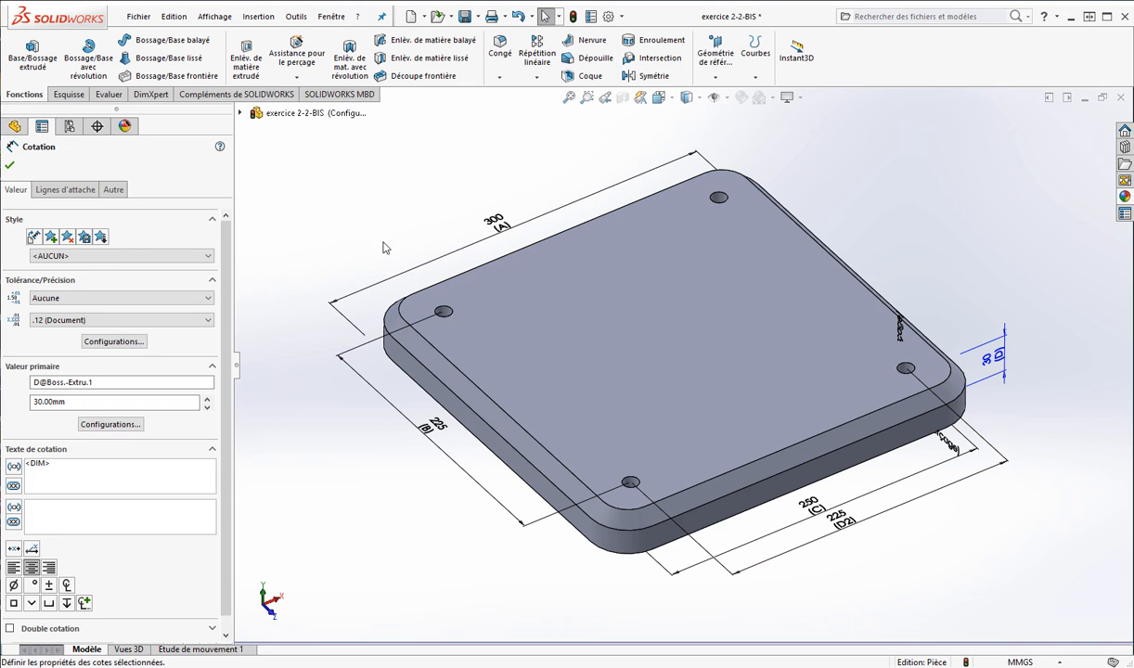
Step: Rebuild all configurations of the exercice 2-2-BIS part
{"action": "left_click", "coordinate": [348, 234]}
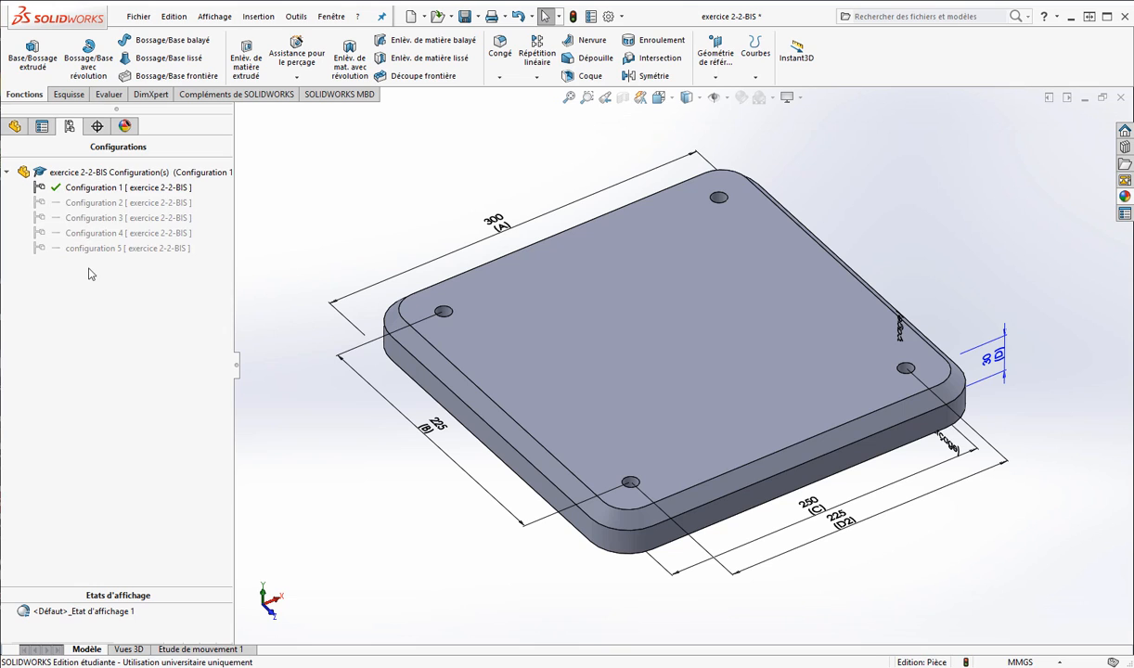
{"action": "left_click", "coordinate": [13, 128]}
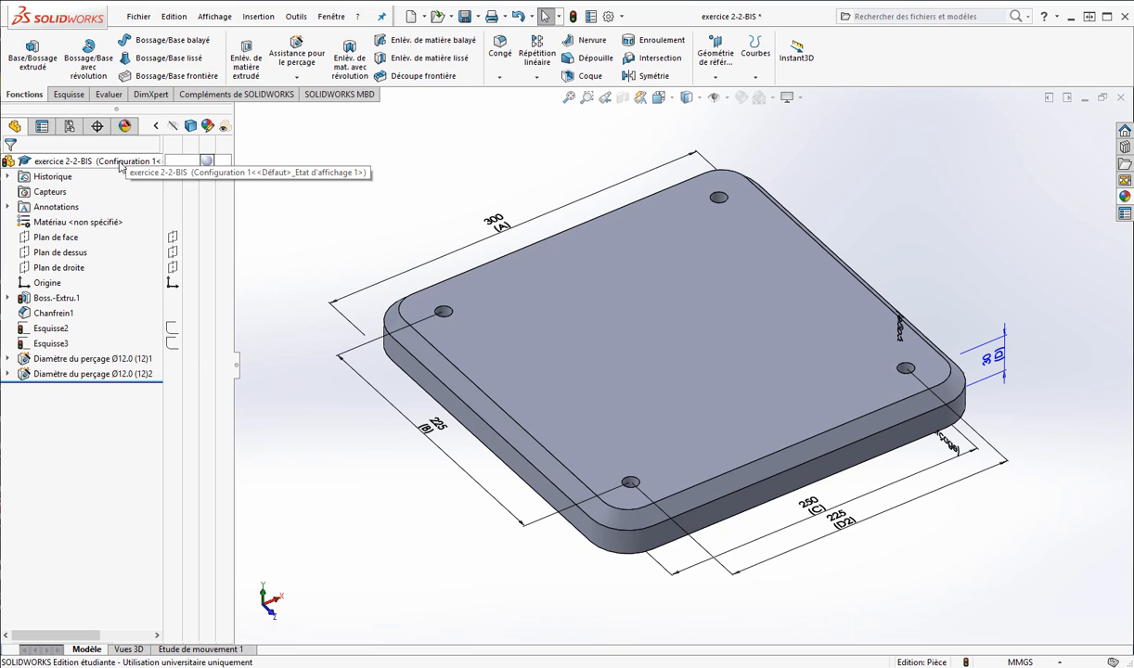
{"action": "middle_click_drag", "start_coordinate": [362, 205], "coordinate": [354, 186]}
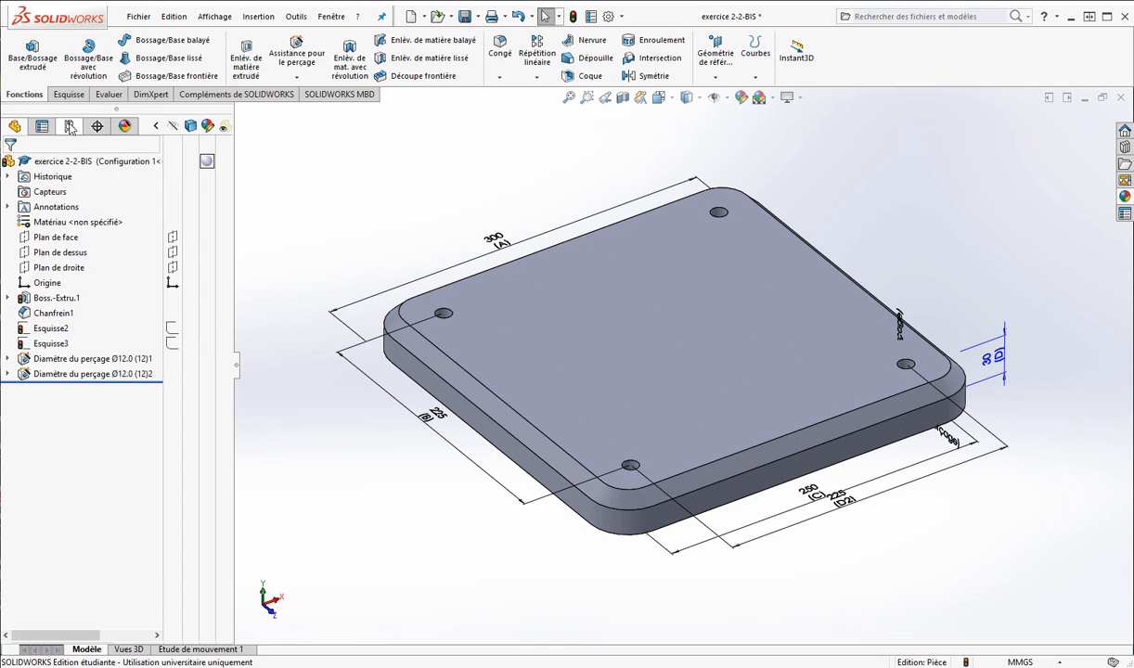
{"action": "left_click", "coordinate": [69, 126]}
{"action": "right_click", "coordinate": [78, 174]}
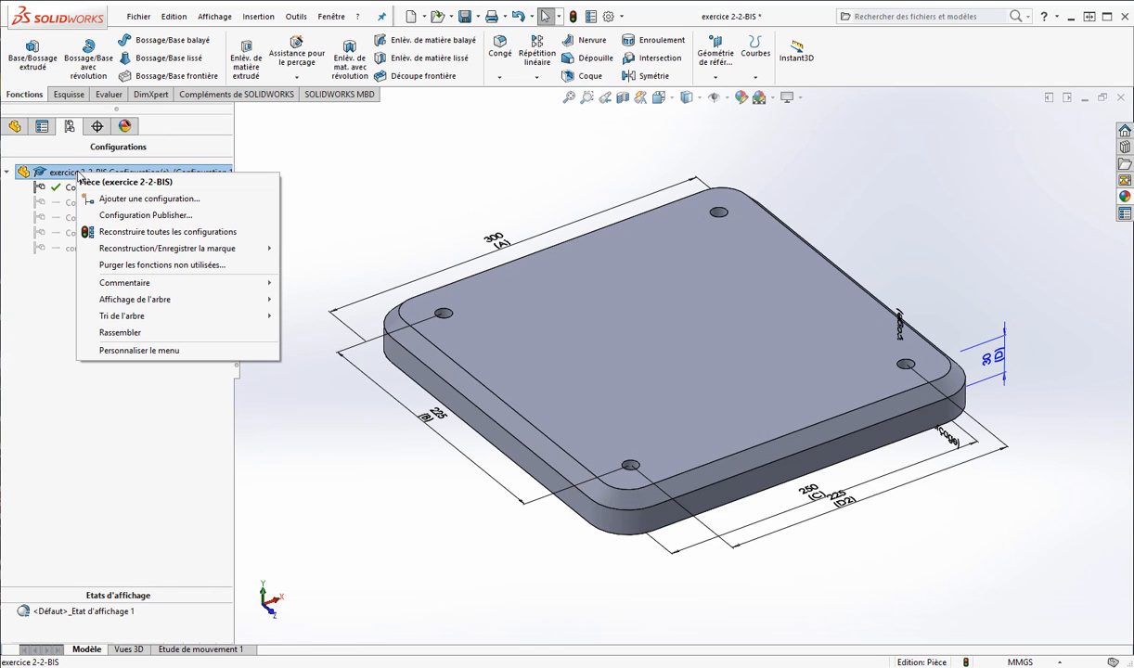
{"action": "left_click", "coordinate": [151, 233]}
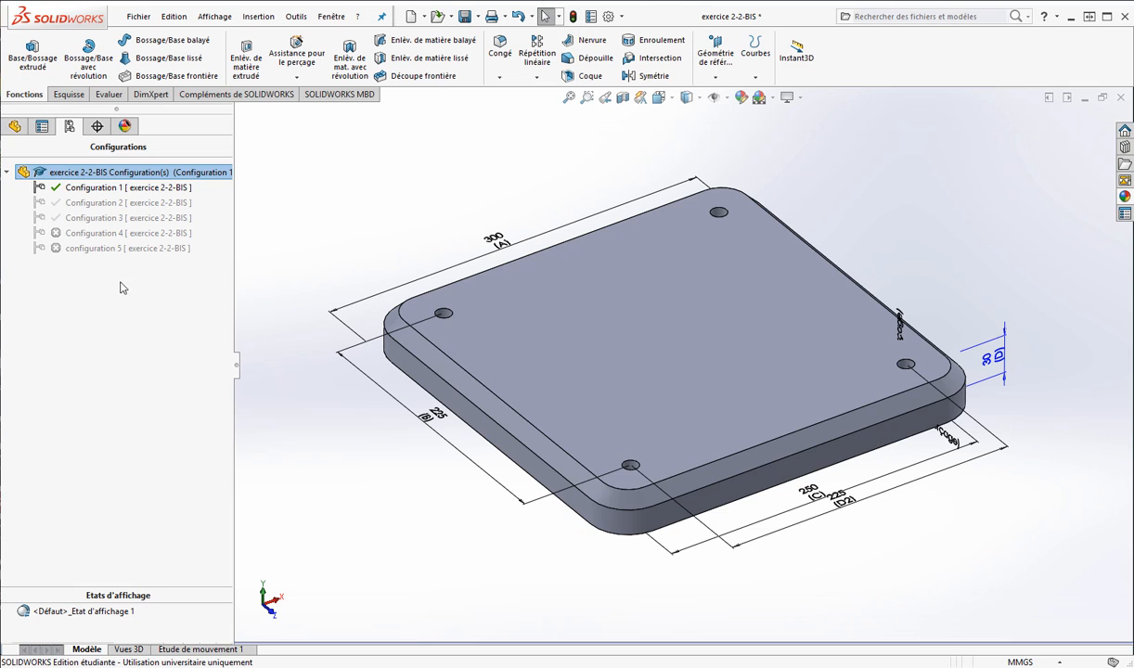
Step: Activate Configuration 2 and Configuration 3 in turn to examine the plate and its hole positions
{"action": "left_click", "coordinate": [57, 234]}
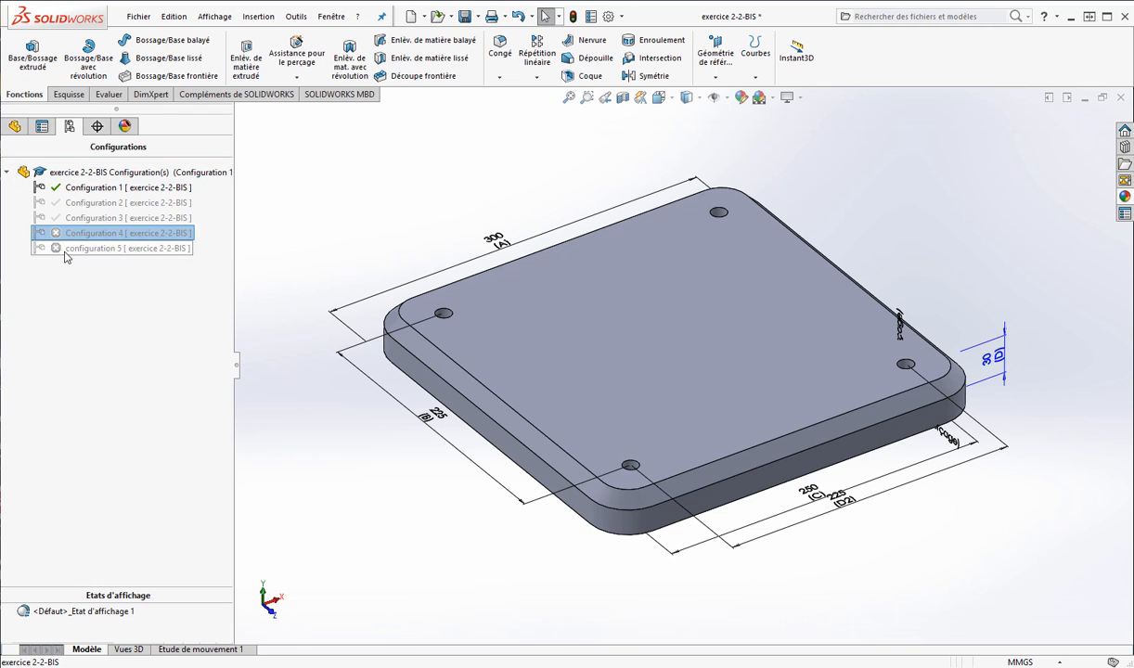
{"action": "left_click", "coordinate": [74, 248]}
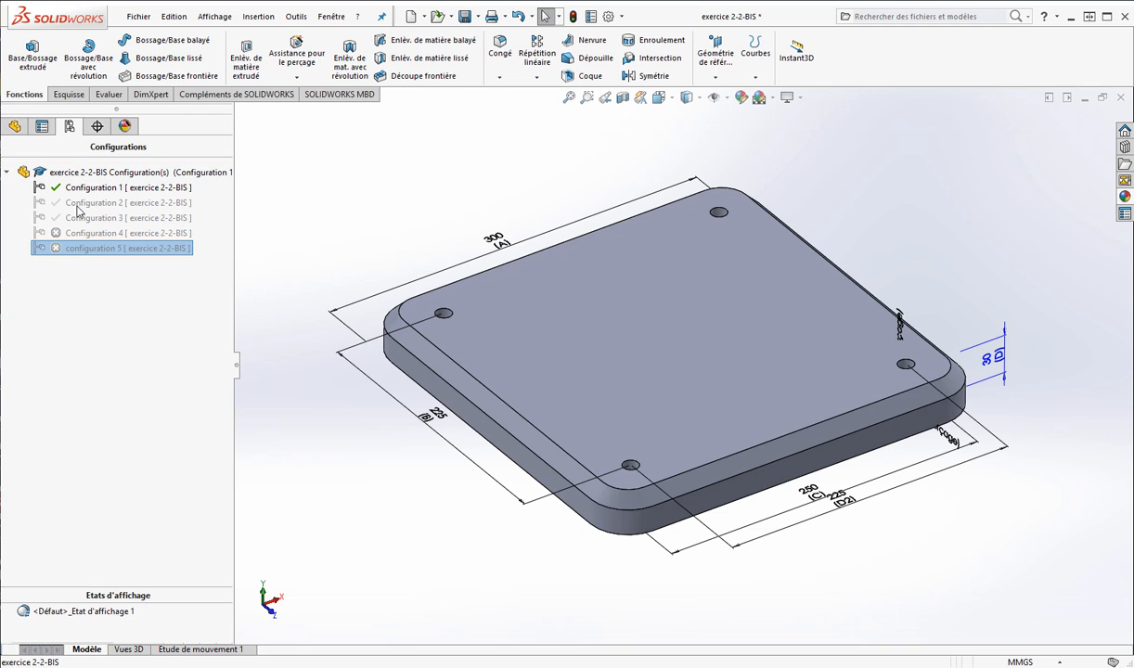
{"action": "left_click", "coordinate": [74, 203]}
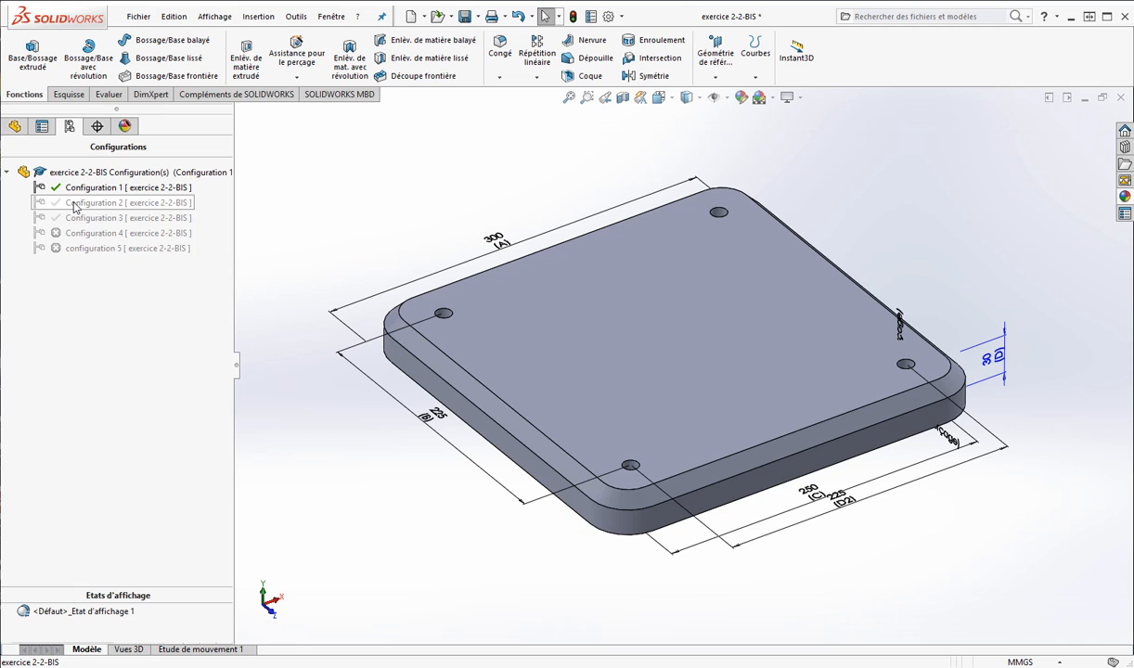
{"action": "double_click", "coordinate": [74, 202]}
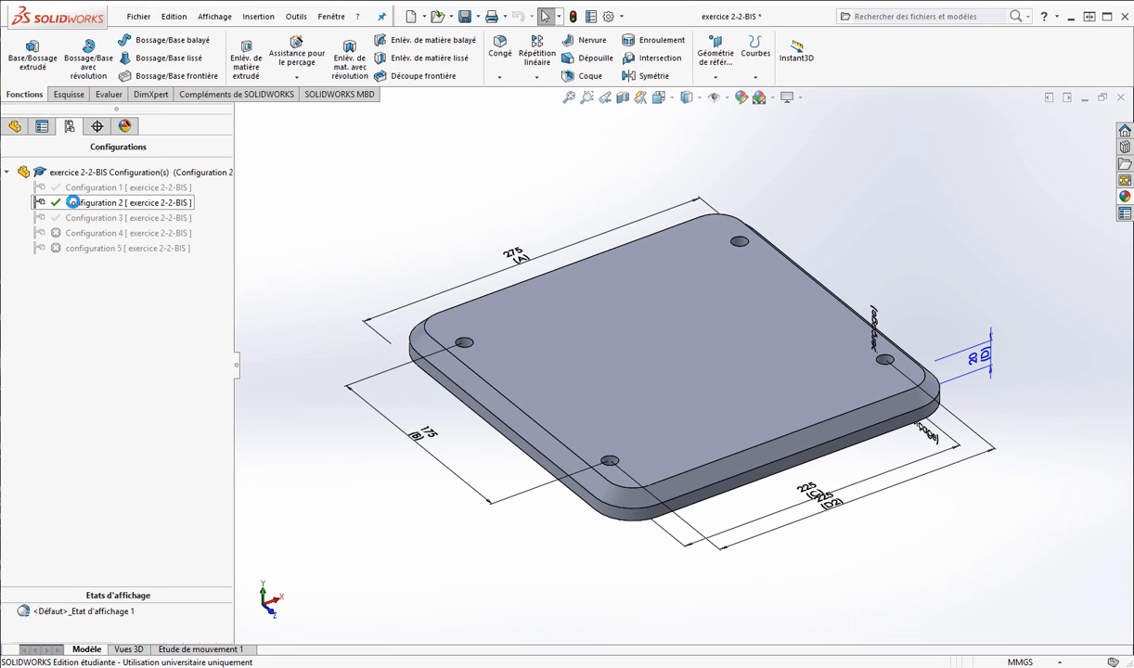
{"action": "double_click", "coordinate": [73, 217]}
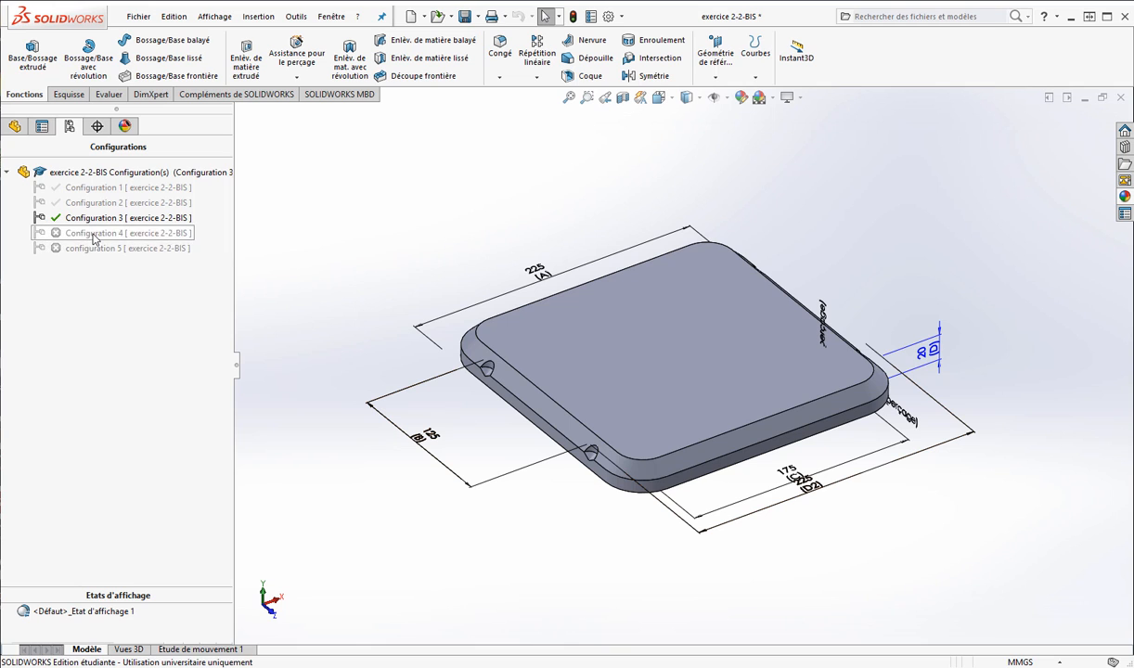
Step: Edit Esquisse2 and delete the D2 dimension on the long side of the hole-layout rectangle
{"action": "left_click", "coordinate": [15, 125]}
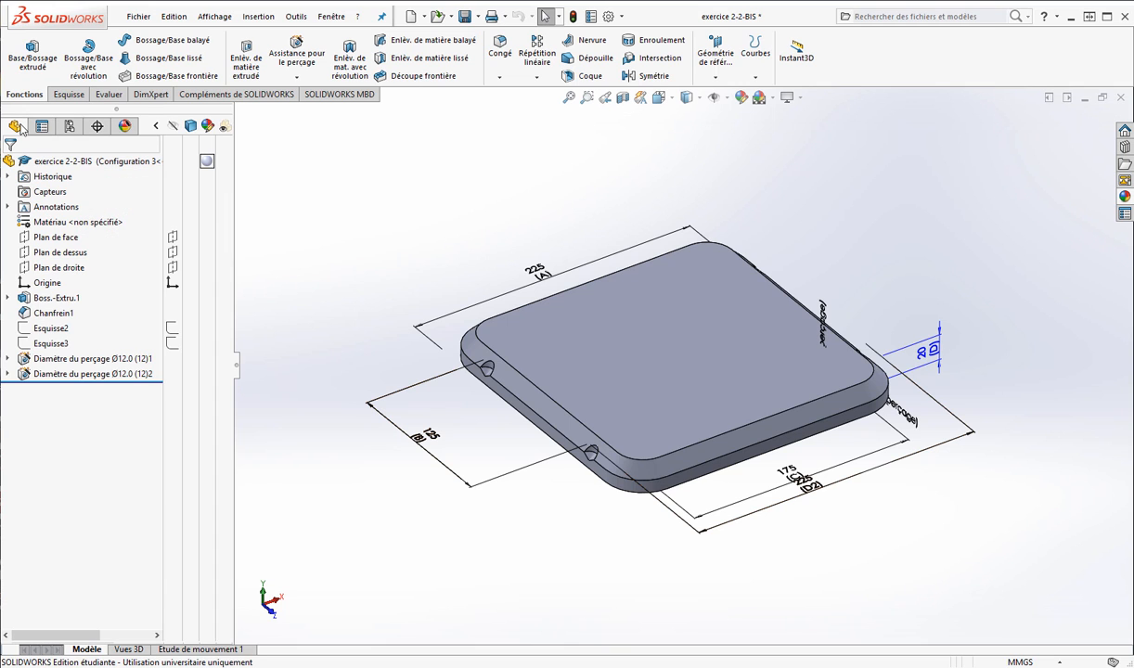
{"action": "left_click", "coordinate": [52, 330]}
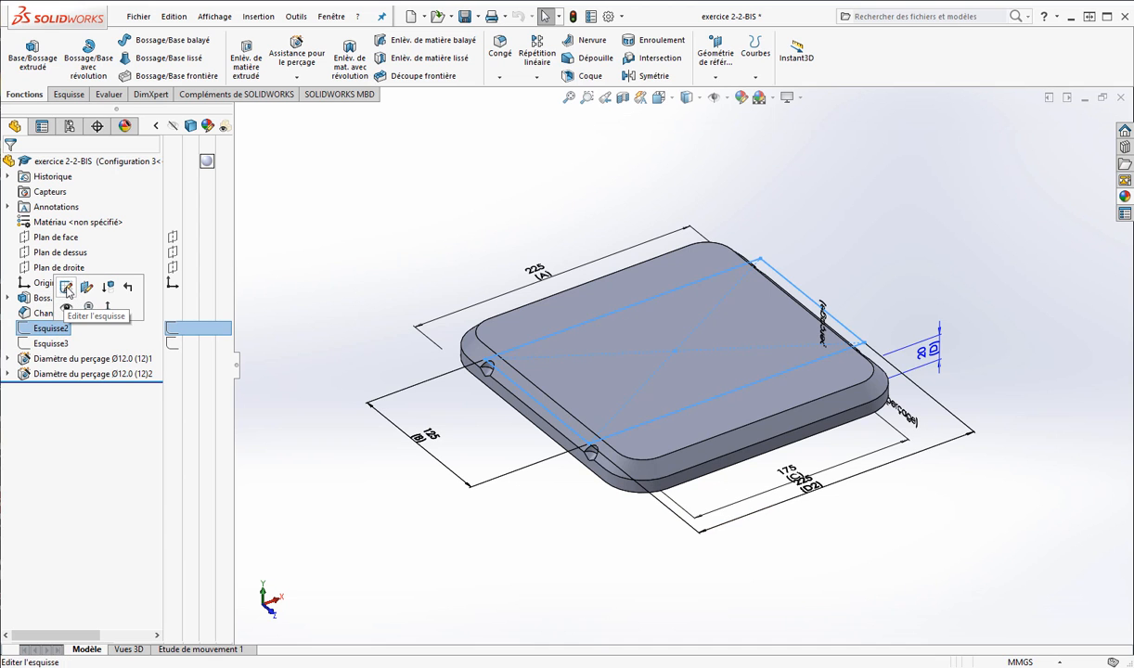
{"action": "left_click", "coordinate": [66, 289]}
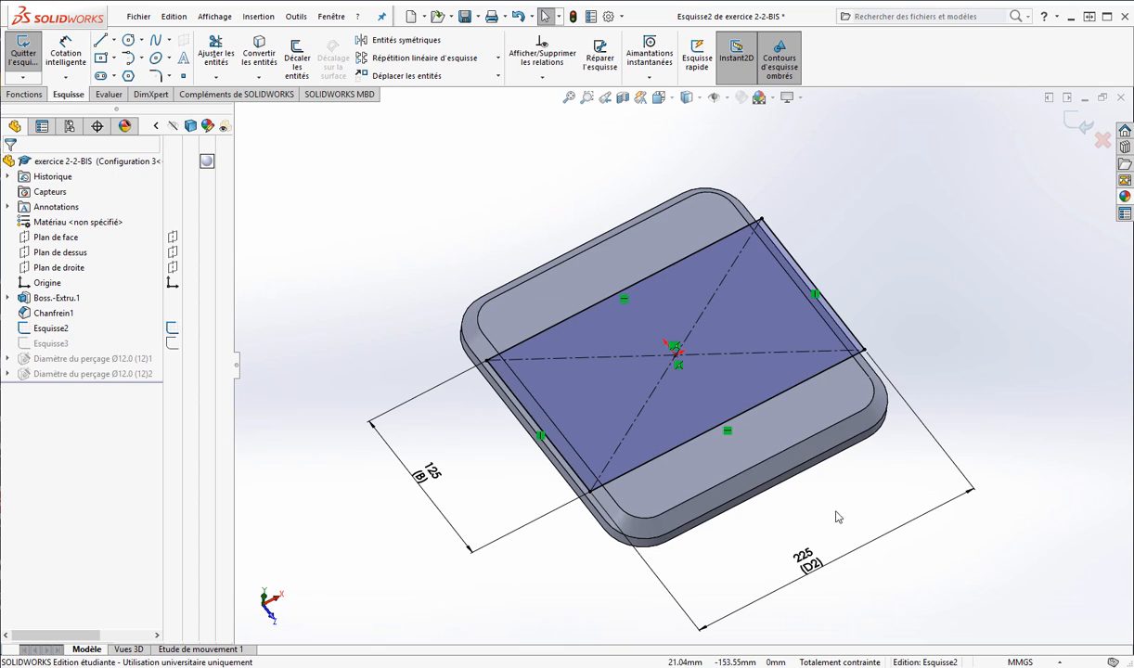
{"action": "scroll", "coordinate": [800, 501], "scroll_direction": "up", "scroll_amount": 1}
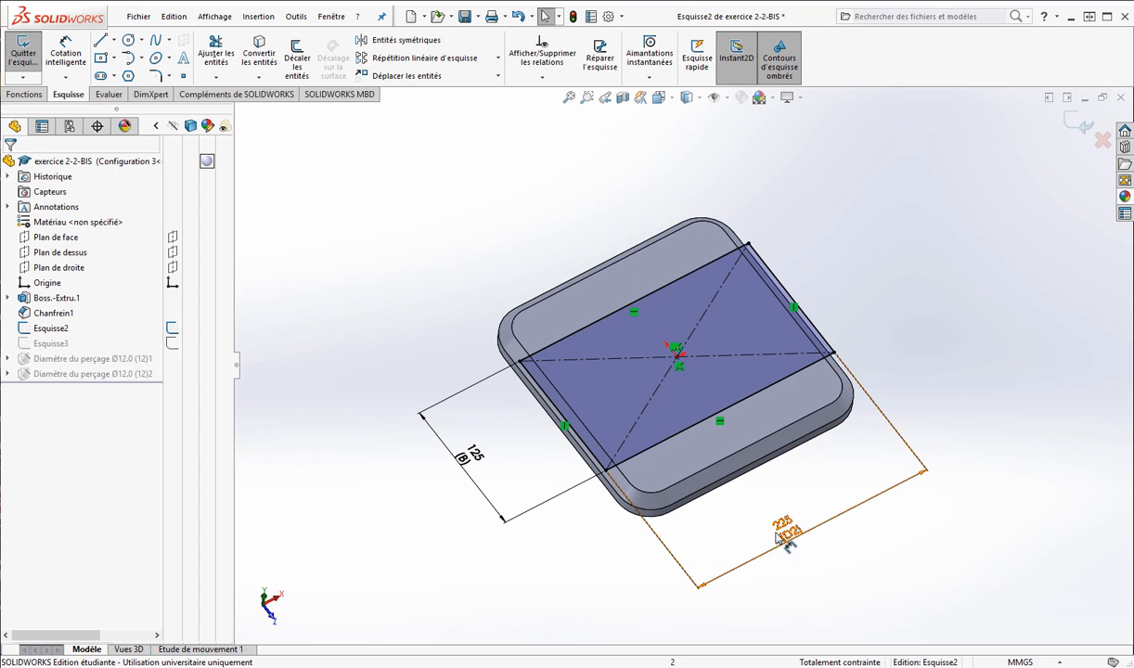
{"action": "middle_click_drag", "start_coordinate": [800, 532], "coordinate": [707, 572]}
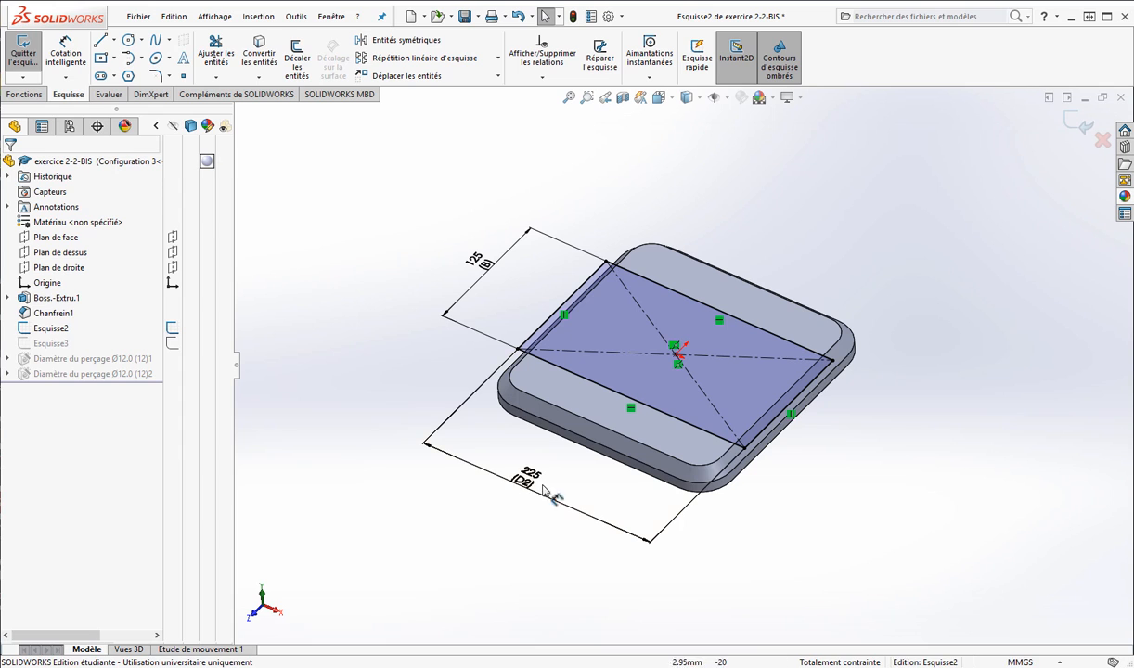
{"action": "left_click", "coordinate": [526, 483]}
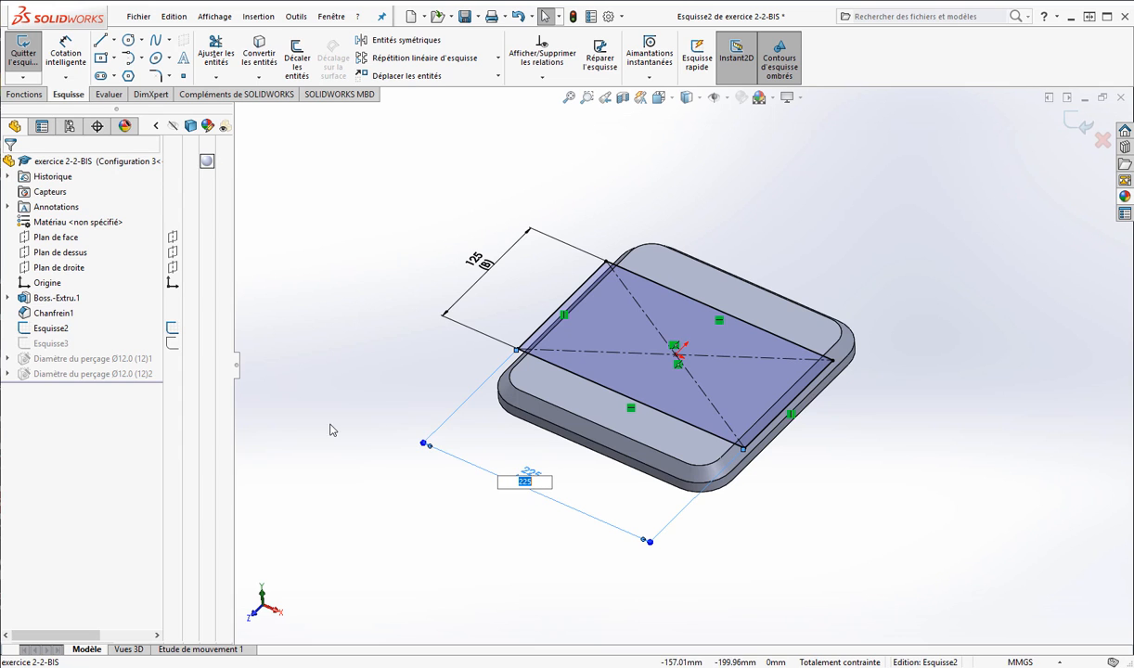
{"action": "left_click", "coordinate": [432, 444]}
{"action": "key", "text": "Delete"}
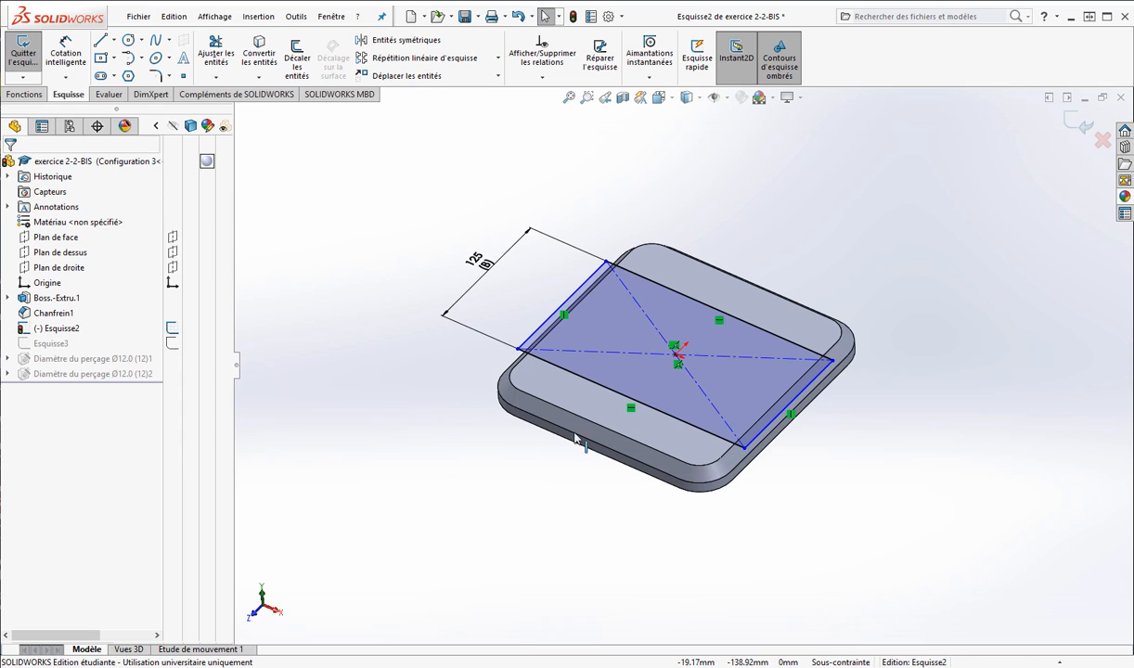
Step: Add an equal relation between two adjacent sides of the Esquisse2 rectangle and rebuild the part
{"action": "scroll", "coordinate": [627, 396], "scroll_direction": "down", "scroll_amount": 2}
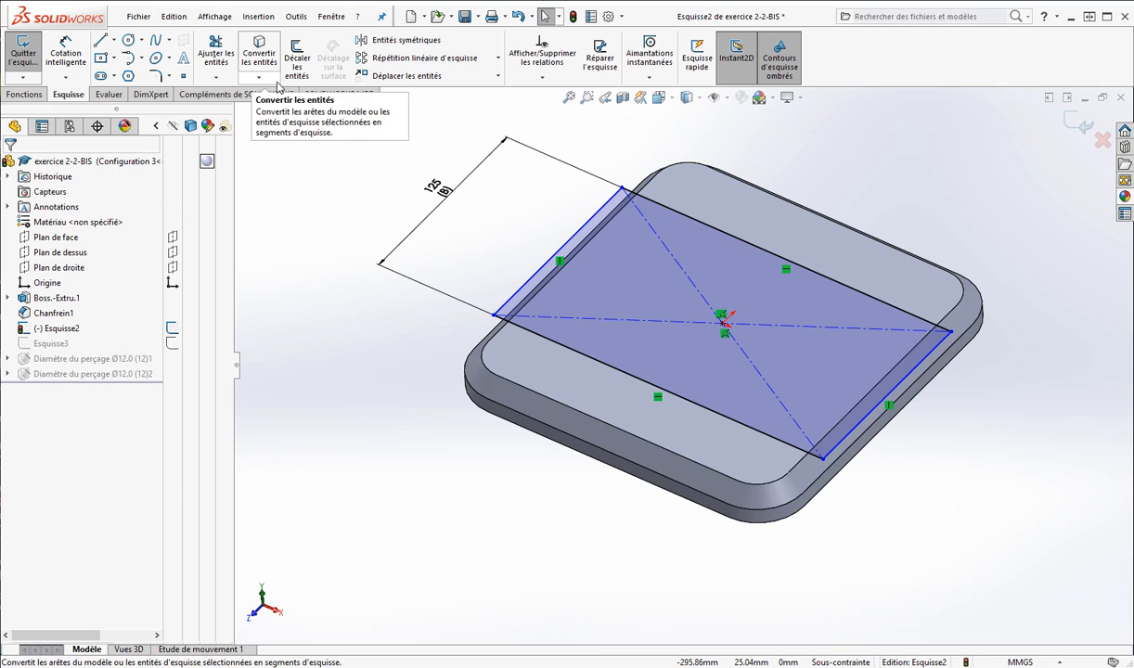
{"action": "left_click", "coordinate": [535, 290]}
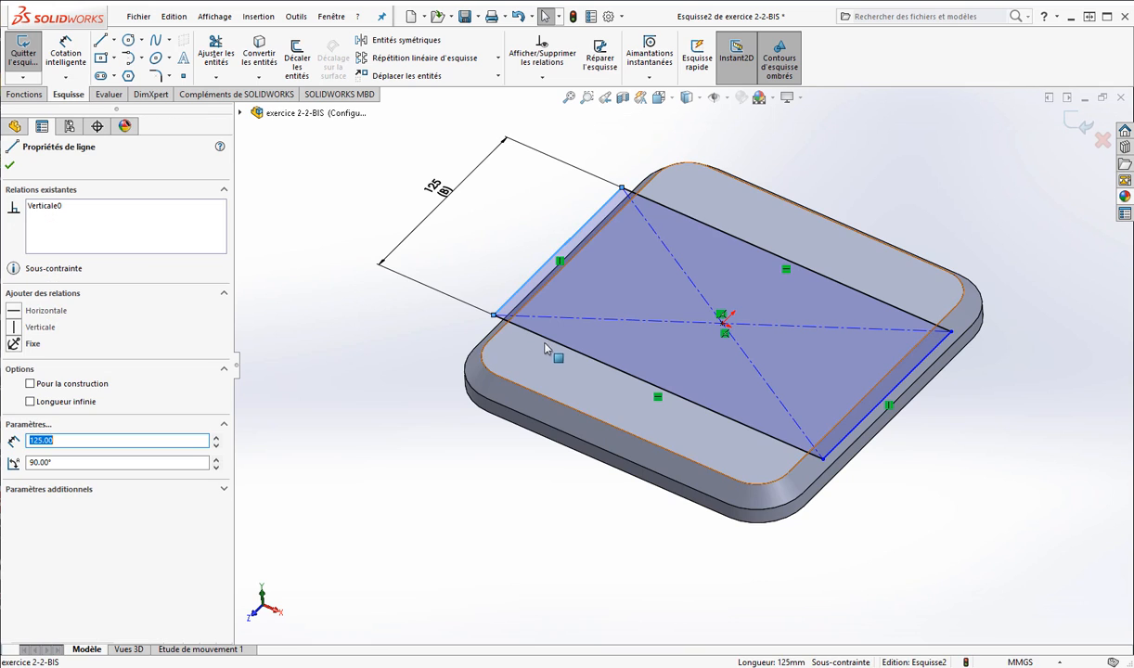
{"action": "left_click", "coordinate": [552, 341], "text": "ctrl"}
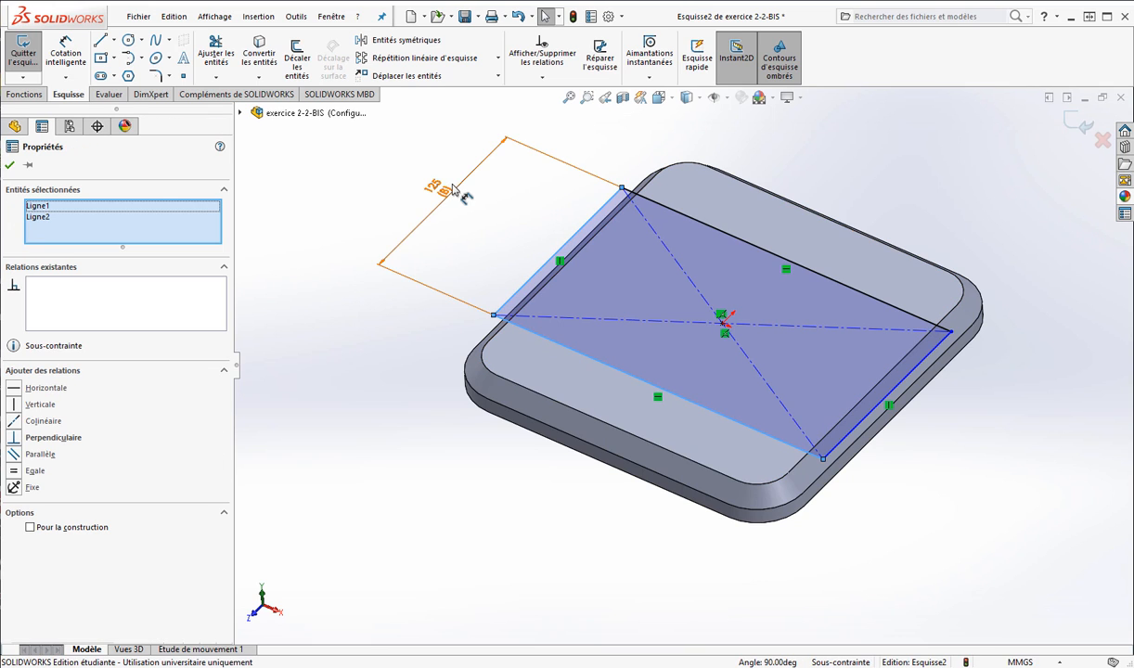
{"action": "left_click", "coordinate": [34, 471]}
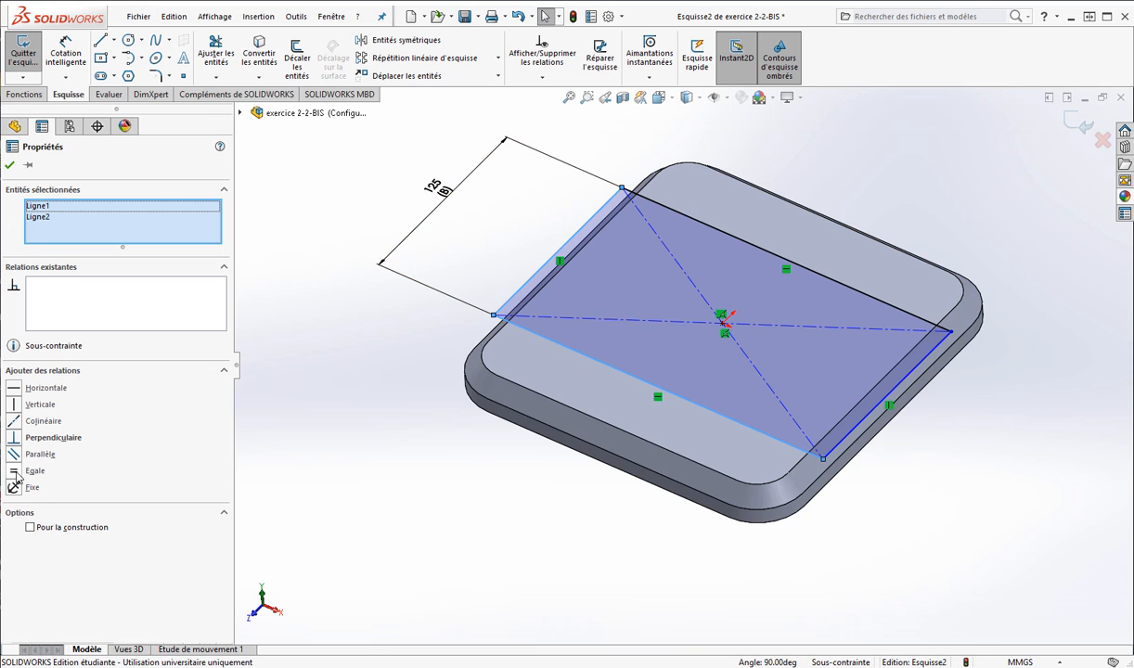
{"action": "left_click", "coordinate": [406, 489]}
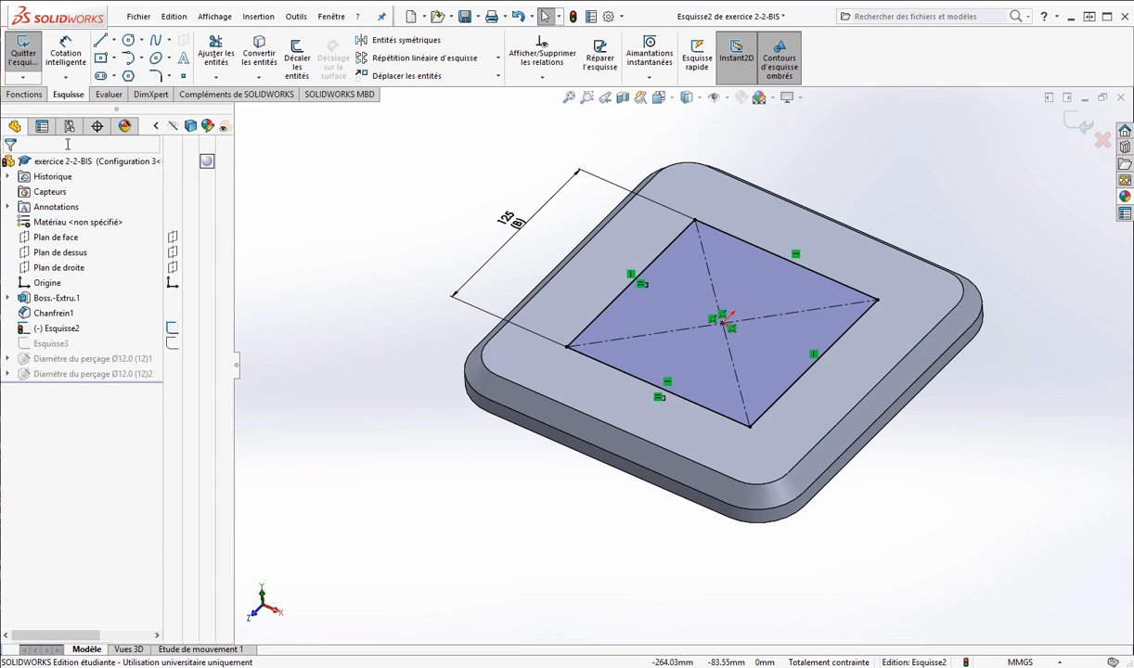
{"action": "left_click", "coordinate": [572, 17]}
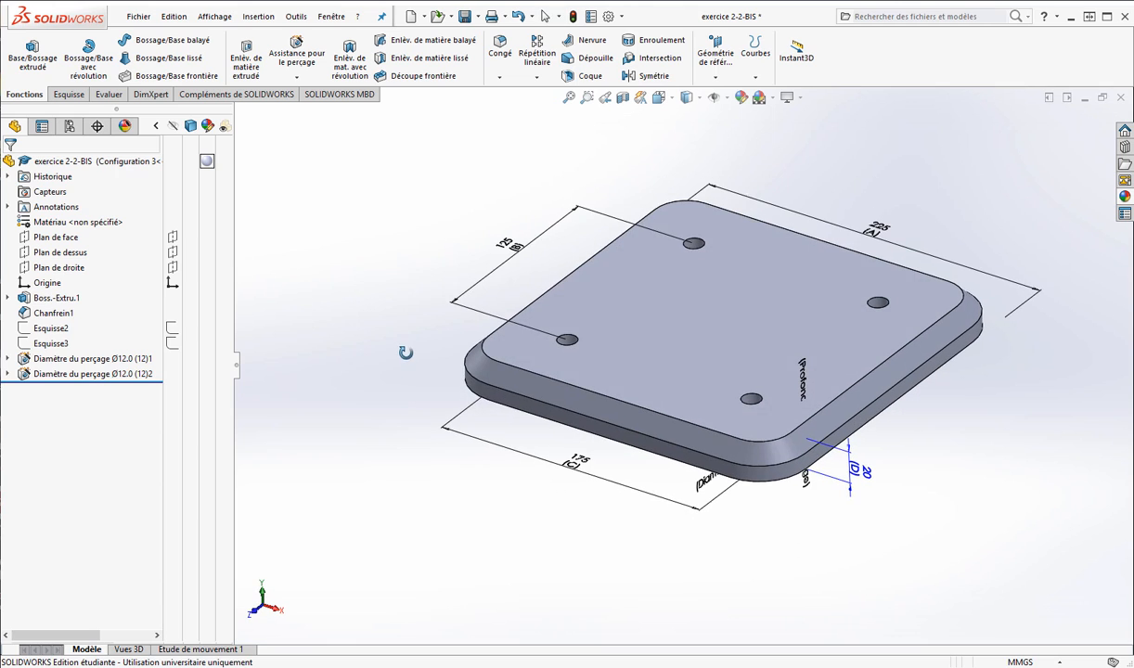
Step: Rebuild all configurations again with the corrected hole-layout sketch
{"action": "left_click", "coordinate": [68, 127]}
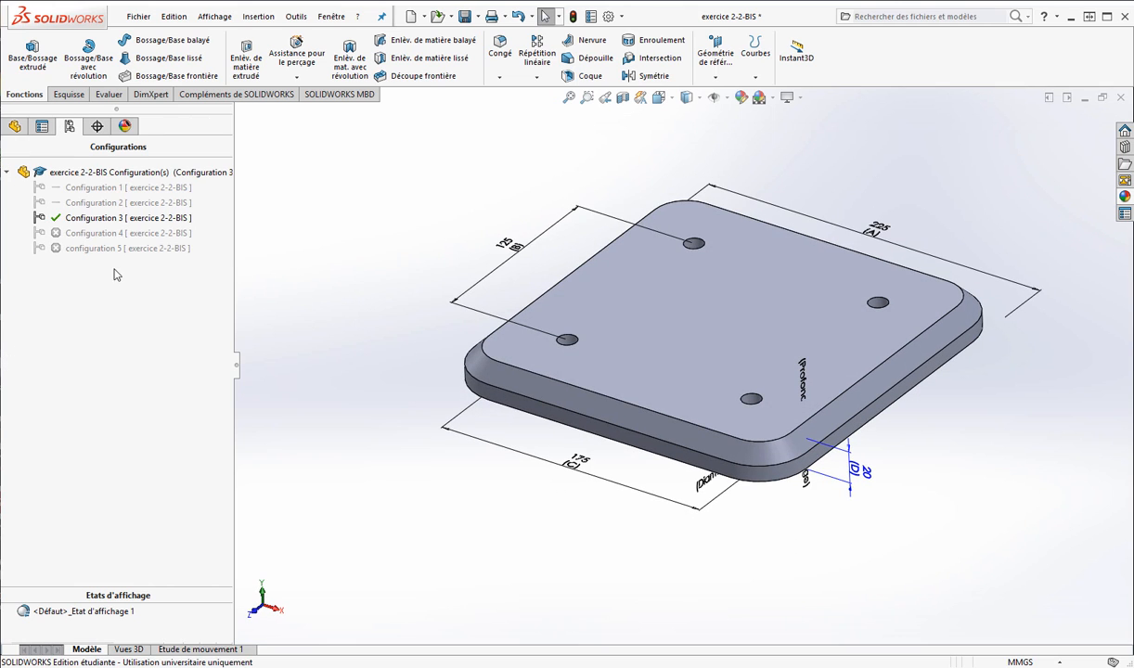
{"action": "right_click", "coordinate": [88, 174]}
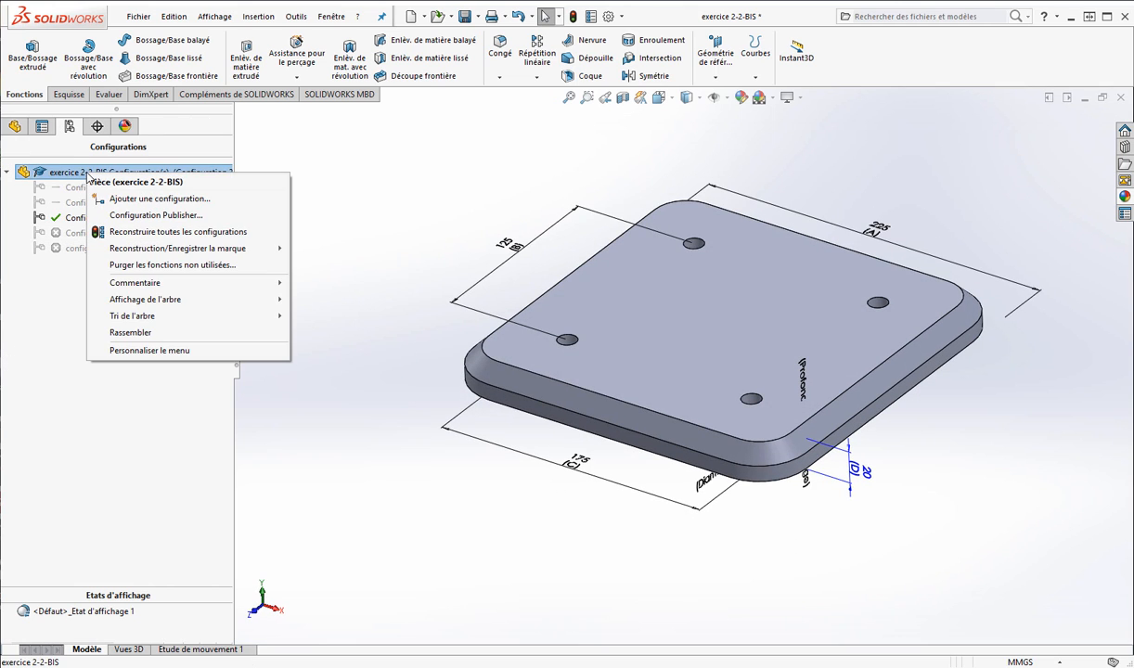
{"action": "left_click", "coordinate": [176, 231]}
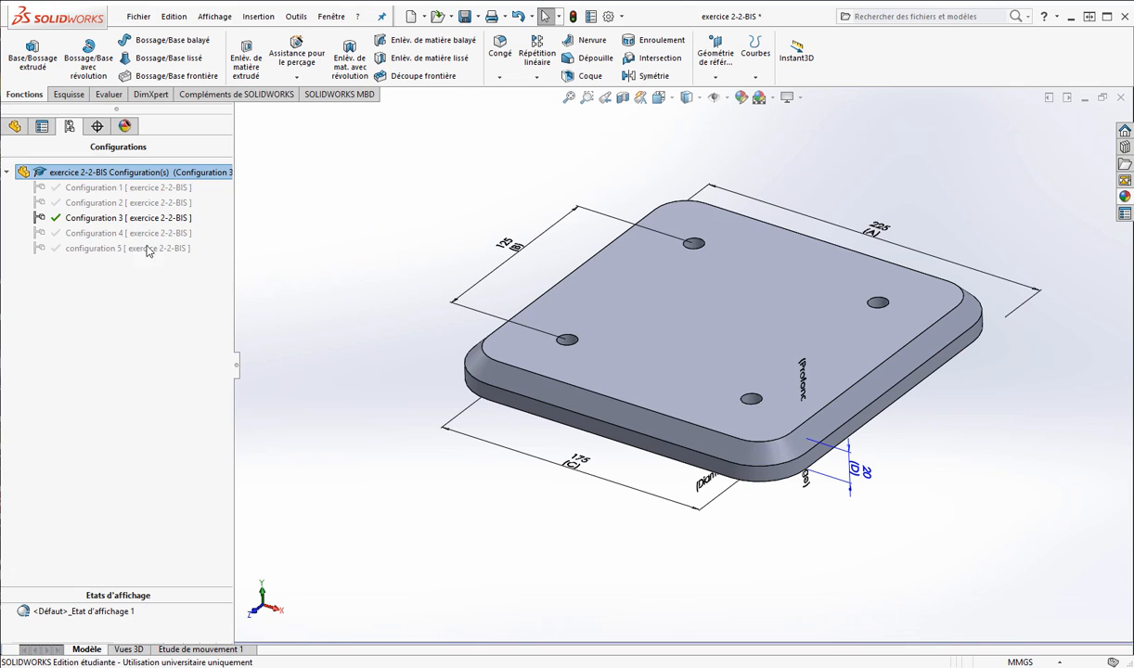
Step: Activate Configuration 4 and configuration 5 in turn to examine the plate's size and hole positions
{"action": "middle_click_drag", "start_coordinate": [480, 407], "coordinate": [615, 484]}
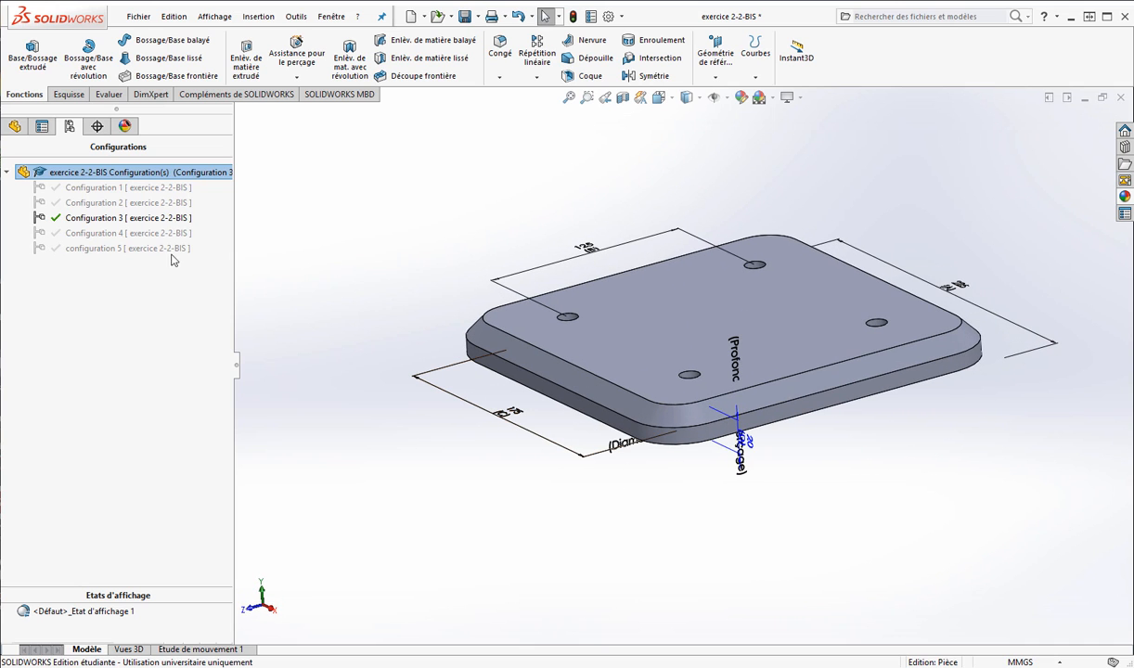
{"action": "double_click", "coordinate": [92, 232]}
{"action": "middle_click_drag", "start_coordinate": [506, 436], "coordinate": [507, 463]}
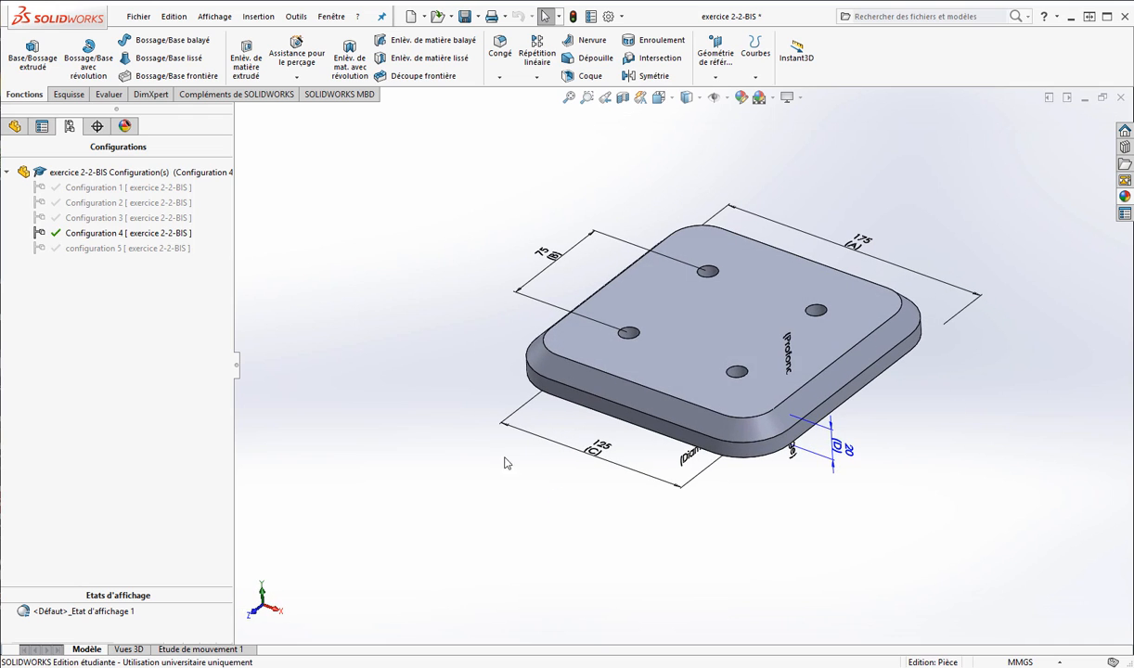
{"action": "double_click", "coordinate": [93, 248]}
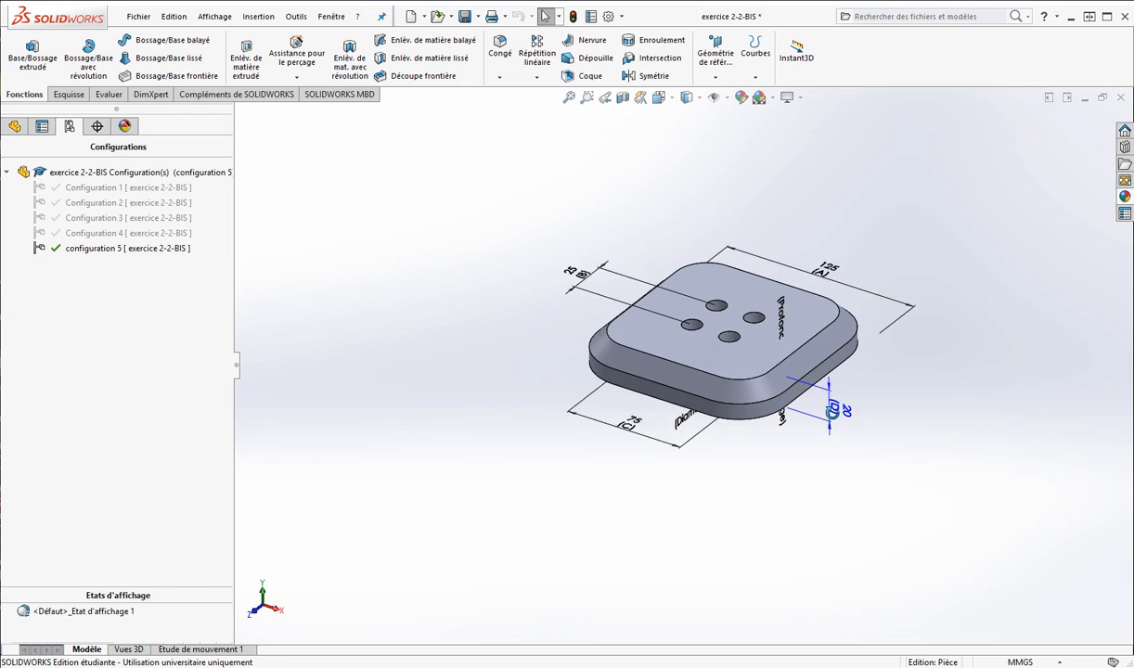
{"action": "middle_click_drag", "start_coordinate": [832, 412], "coordinate": [764, 335]}
{"action": "middle_click_drag", "start_coordinate": [702, 415], "coordinate": [858, 332]}
{"action": "scroll", "coordinate": [858, 332], "scroll_direction": "down", "scroll_amount": 3}
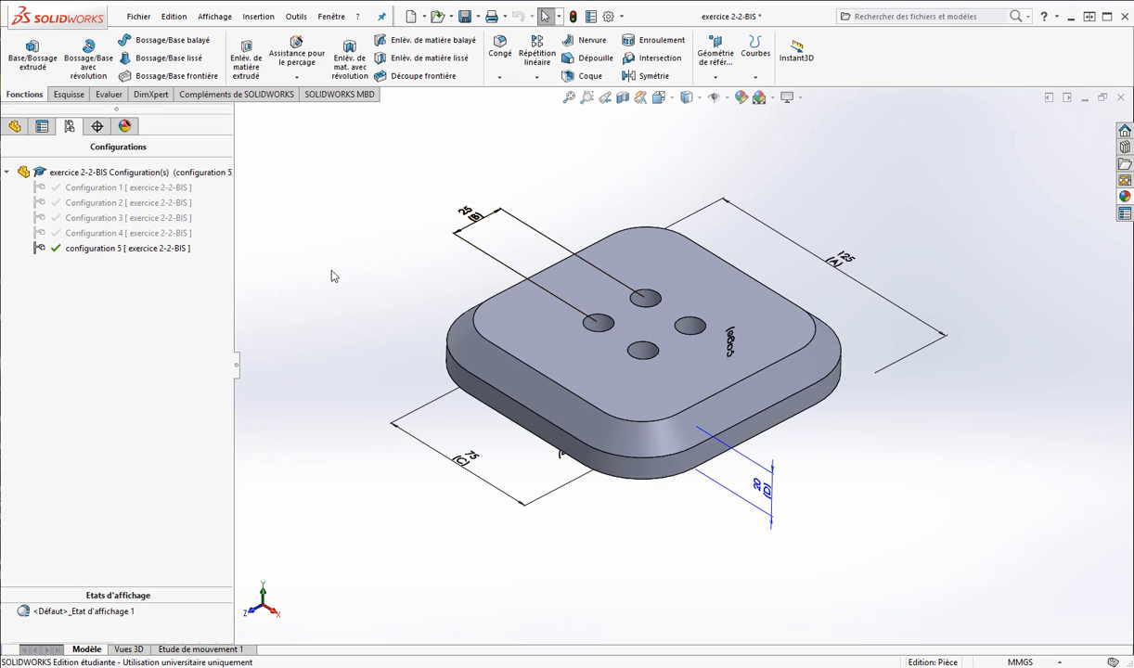
Step: Activate Configuration 1 and turn off the display of feature dimensions for the whole plate
{"action": "double_click", "coordinate": [93, 187]}
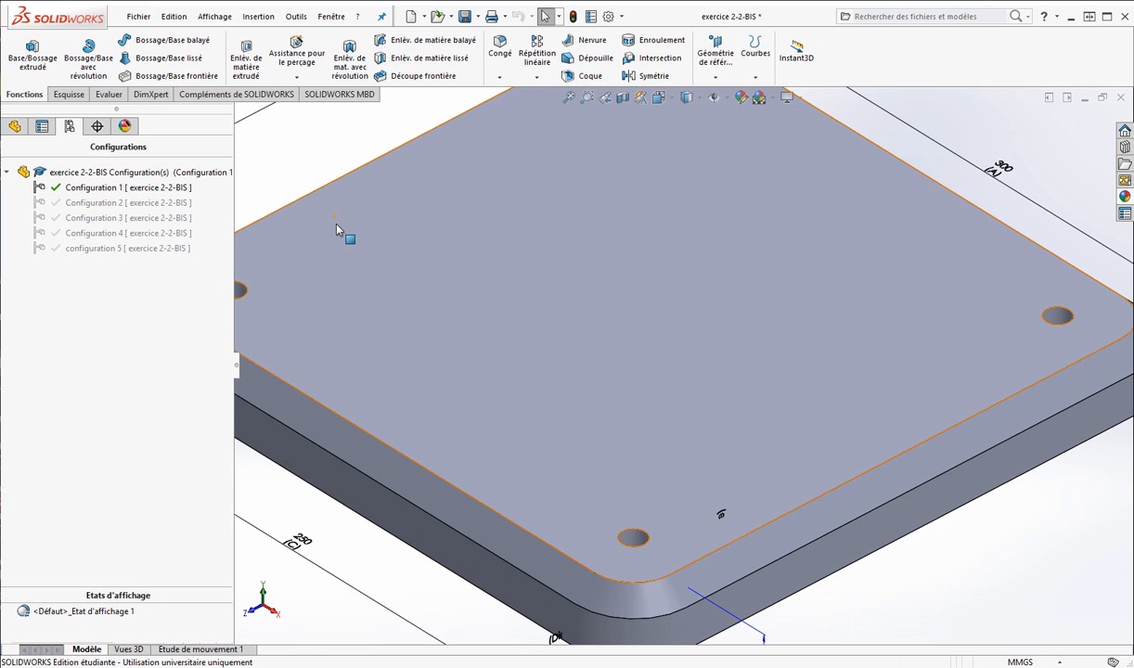
{"action": "key", "text": "f"}
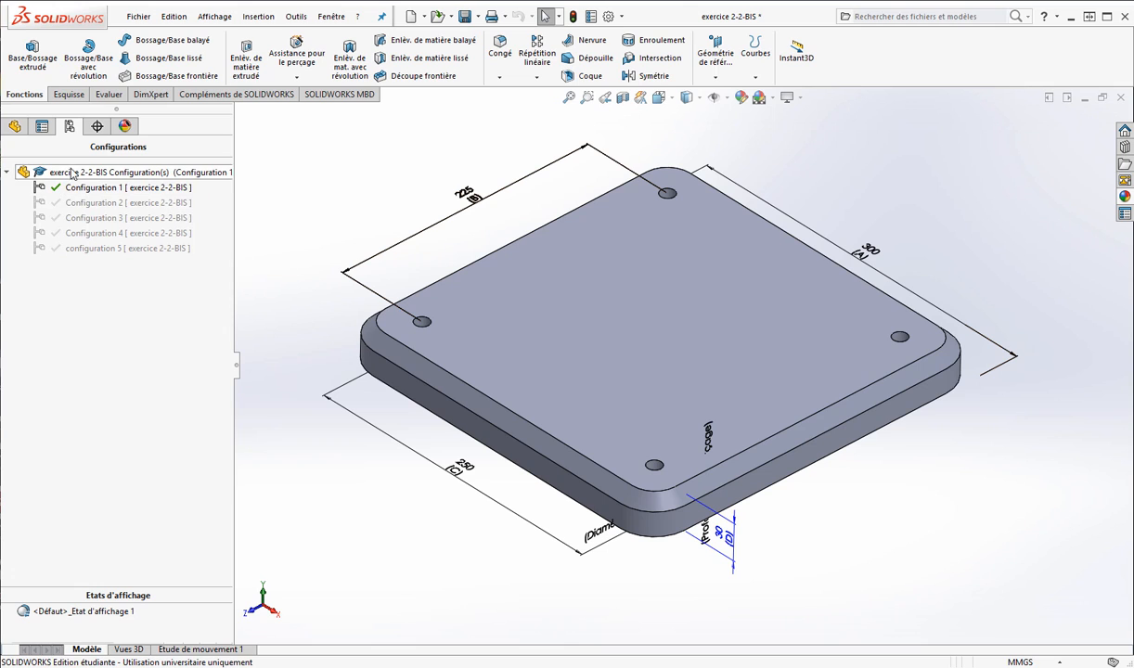
{"action": "left_click", "coordinate": [16, 127]}
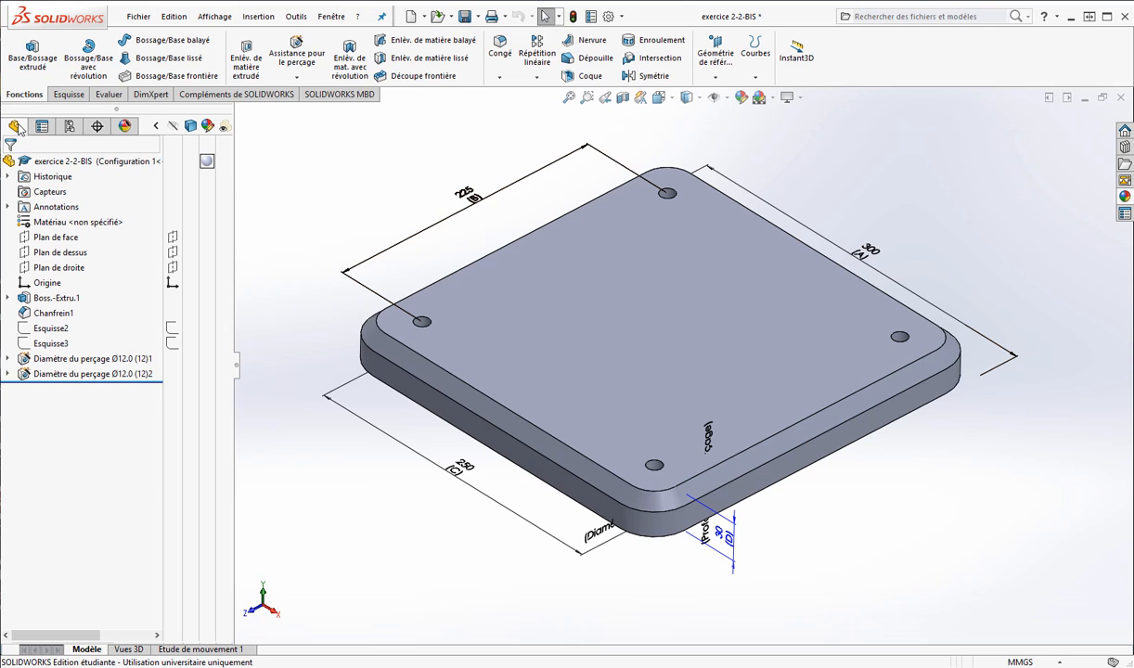
{"action": "right_click", "coordinate": [42, 207]}
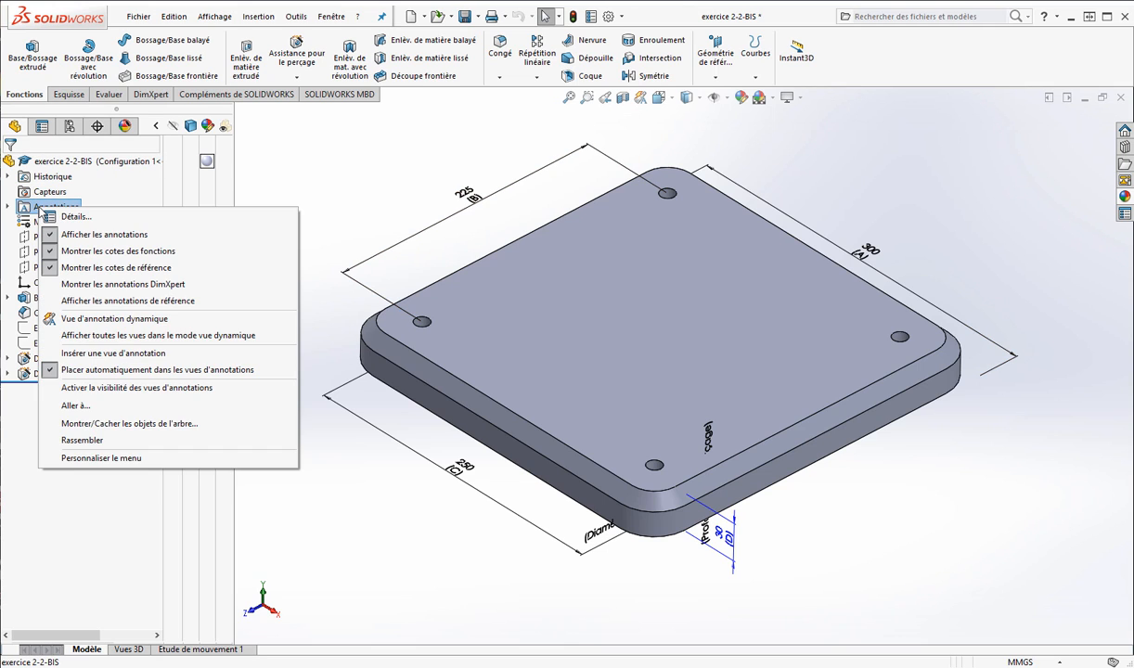
{"action": "left_click", "coordinate": [125, 251]}
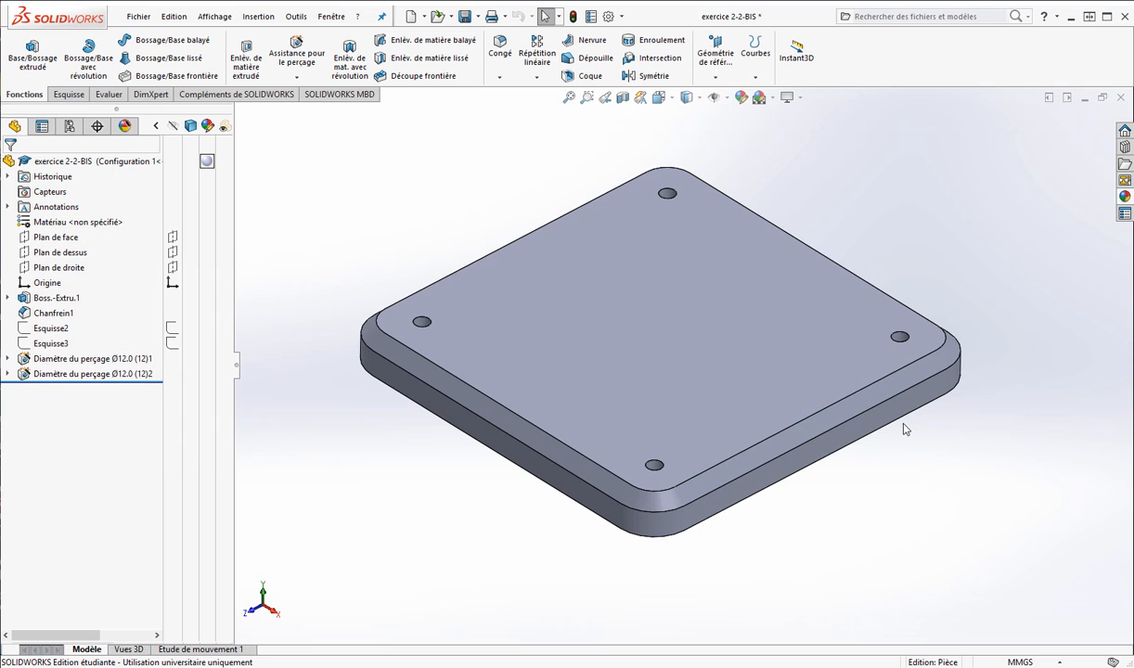
{"action": "middle_click_drag", "start_coordinate": [903, 428], "coordinate": [893, 403]}
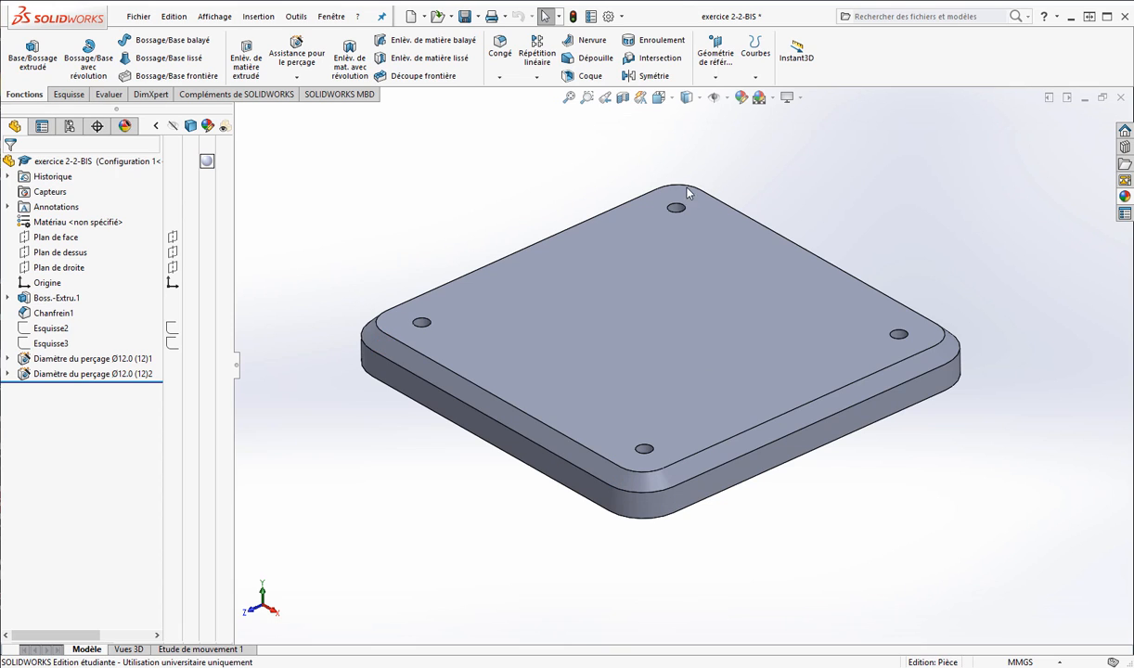
Step: Try the display with visible tangent edges on the plate and return it to tangent edges removed
{"action": "left_click", "coordinate": [215, 17]}
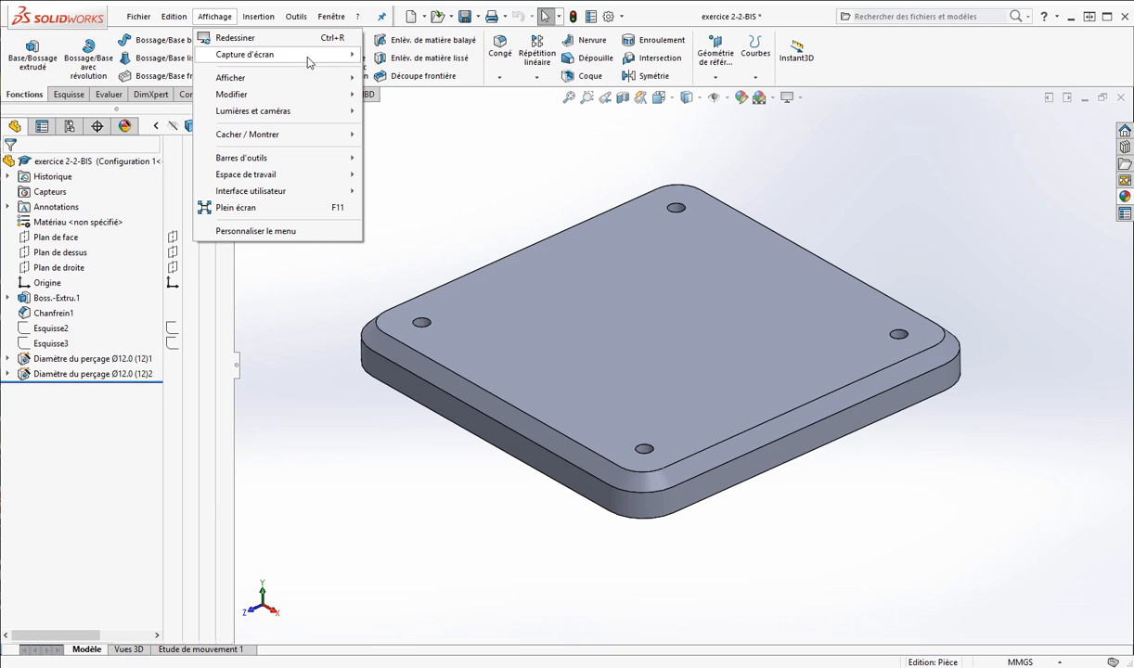
{"action": "mouse_move", "coordinate": [271, 79]}
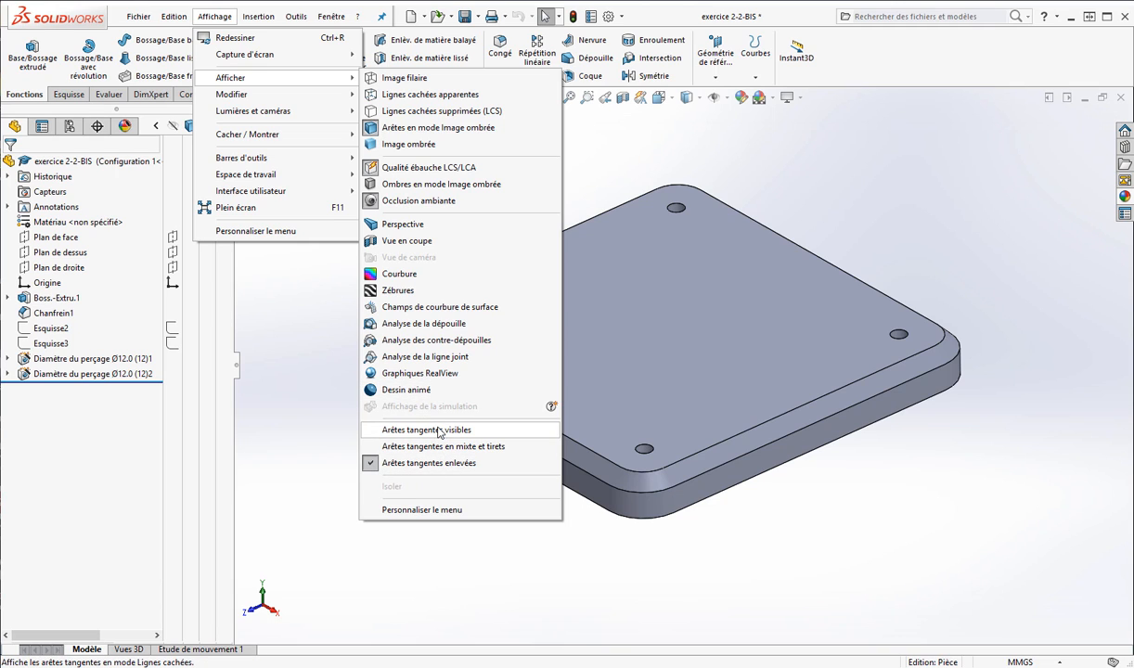
{"action": "left_click", "coordinate": [397, 430]}
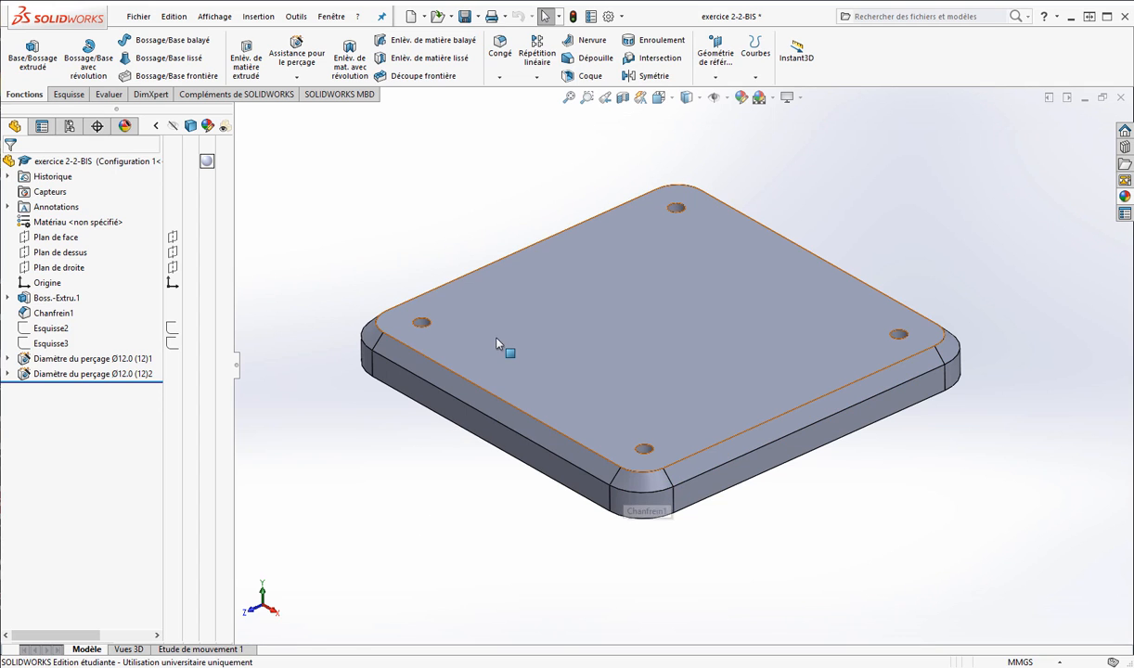
{"action": "scroll", "coordinate": [1006, 347], "scroll_direction": "down", "scroll_amount": 1}
{"action": "scroll", "coordinate": [432, 195], "scroll_direction": "up", "scroll_amount": 1}
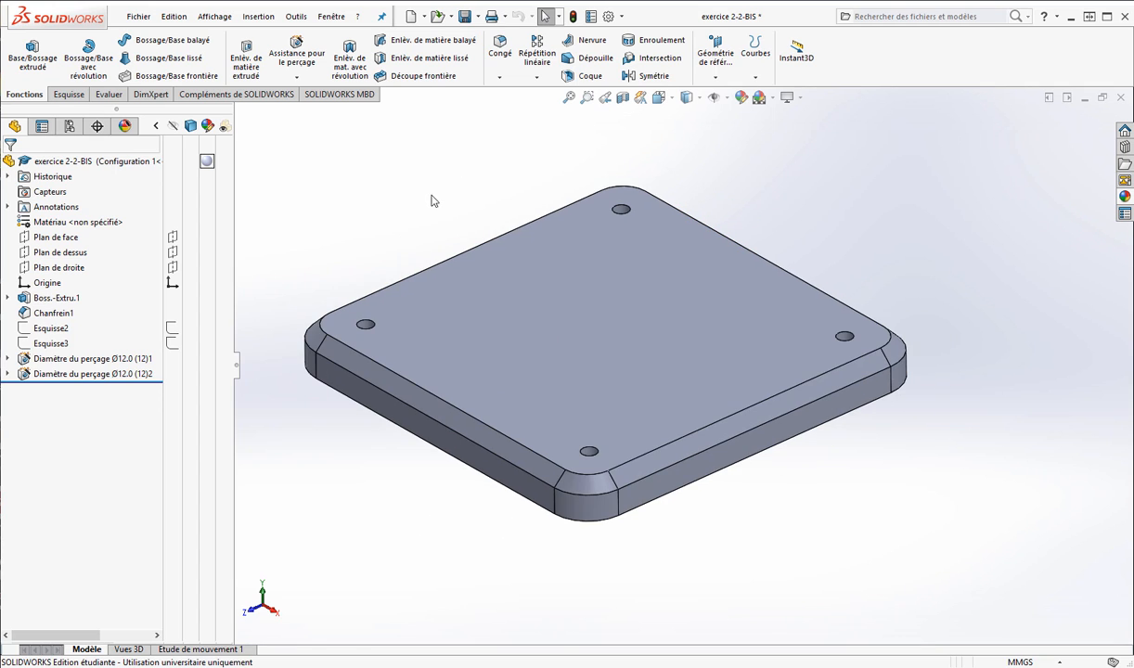
{"action": "left_click", "coordinate": [216, 17]}
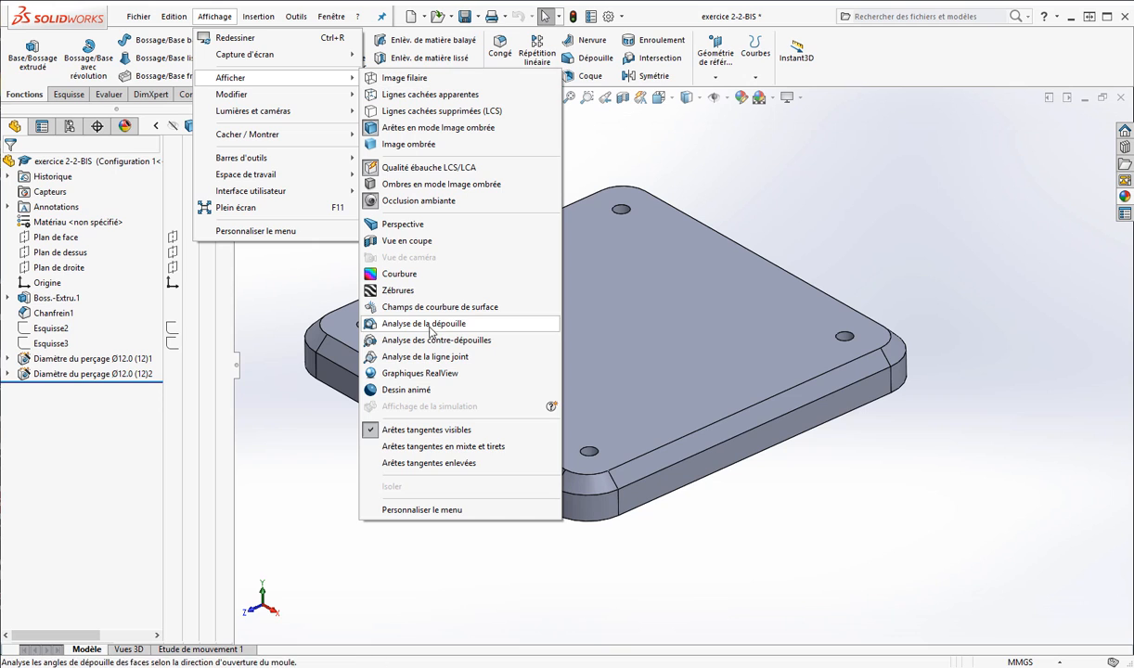
{"action": "left_click", "coordinate": [423, 463]}
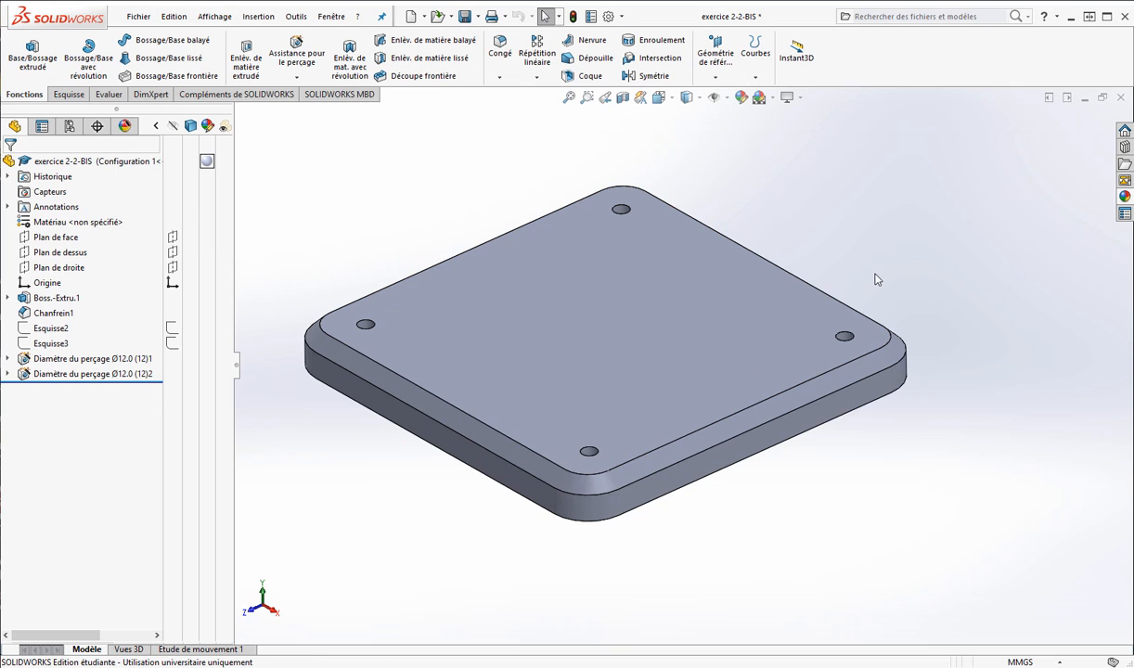
Step: Turn on RealView graphics and shadows in shaded mode for the plate
{"action": "left_click", "coordinate": [800, 98]}
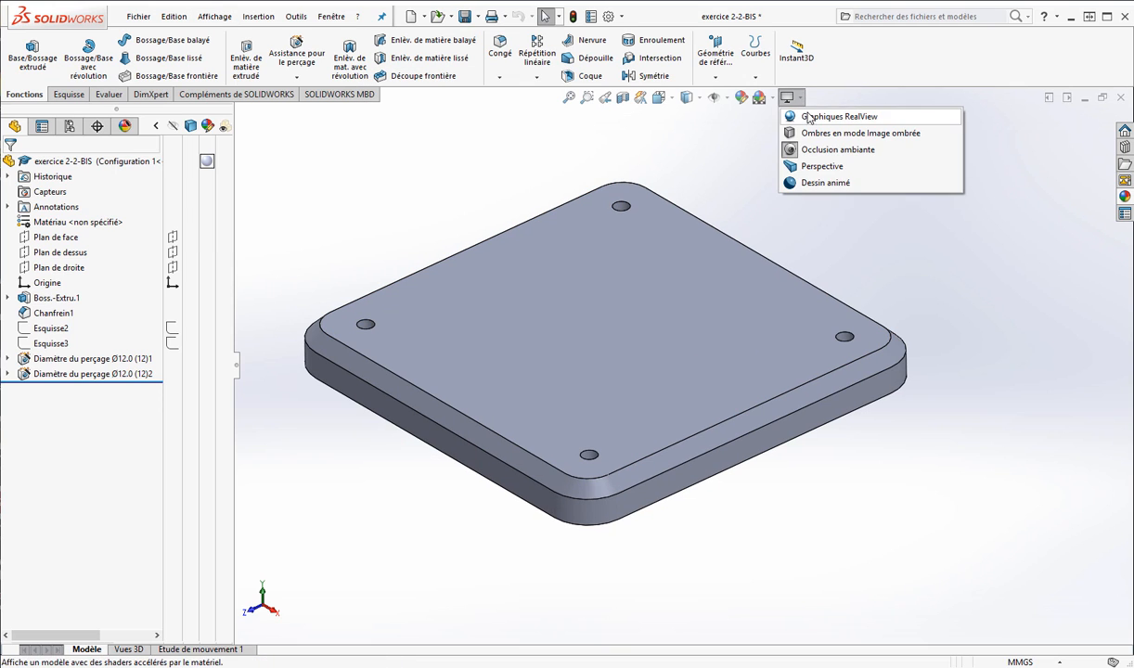
{"action": "left_click", "coordinate": [794, 117]}
{"action": "left_click", "coordinate": [803, 98]}
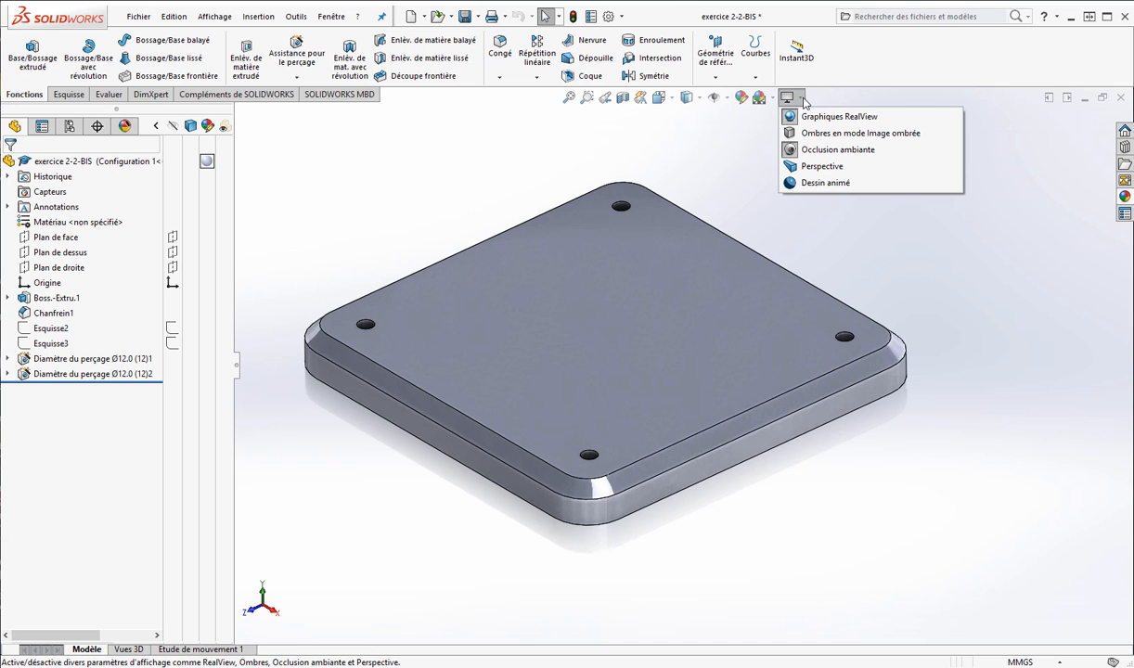
{"action": "left_click", "coordinate": [785, 133]}
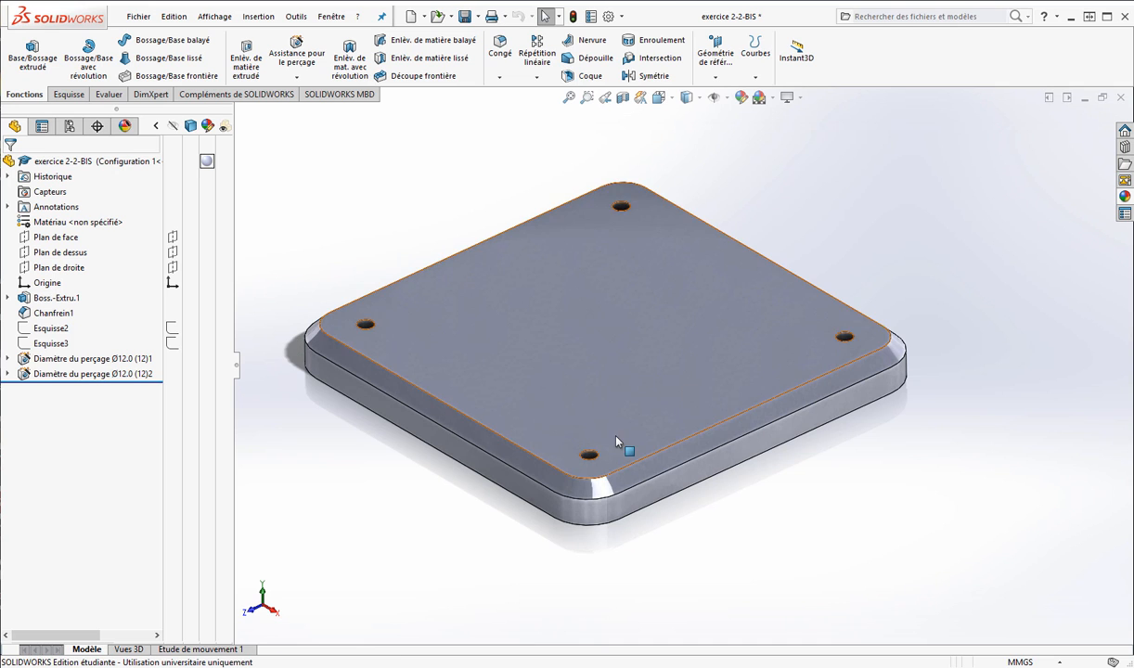
{"action": "mouse_move", "coordinate": [619, 448]}
{"action": "middle_mouse_down"}
{"action": "mouse_move", "coordinate": [618, 417]}
{"action": "mouse_move", "coordinate": [620, 437]}
{"action": "middle_mouse_up"}
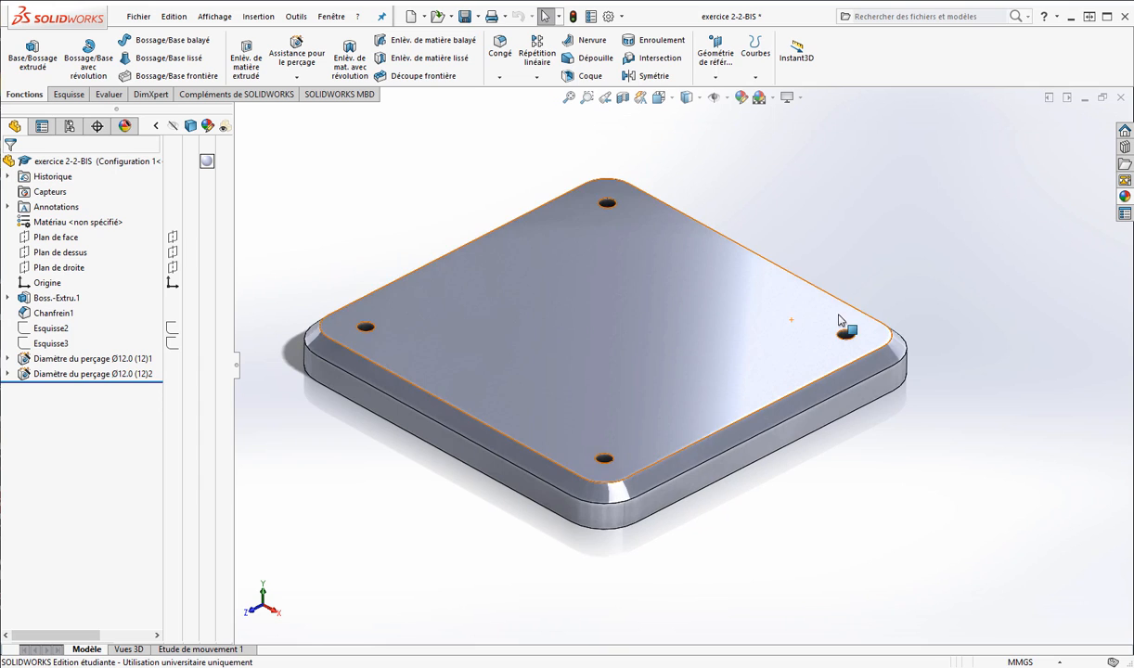
{"action": "key", "text": "z"}
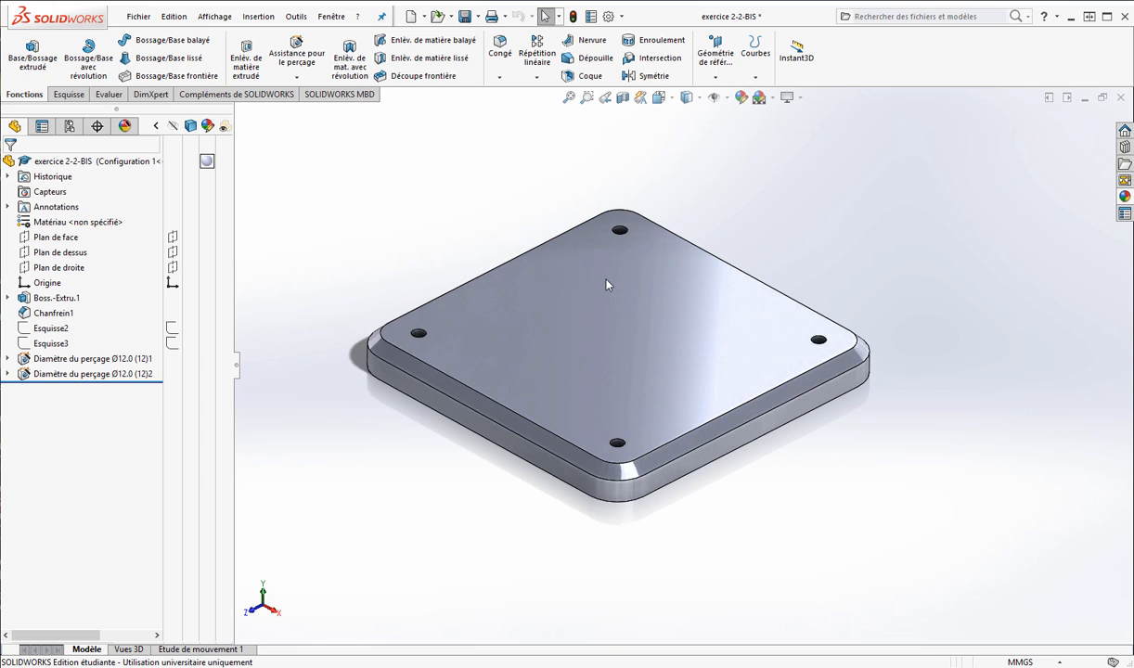
Step: Activate Configuration 4 to examine the smaller plate and its holes with the realistic display
{"action": "left_click", "coordinate": [70, 126]}
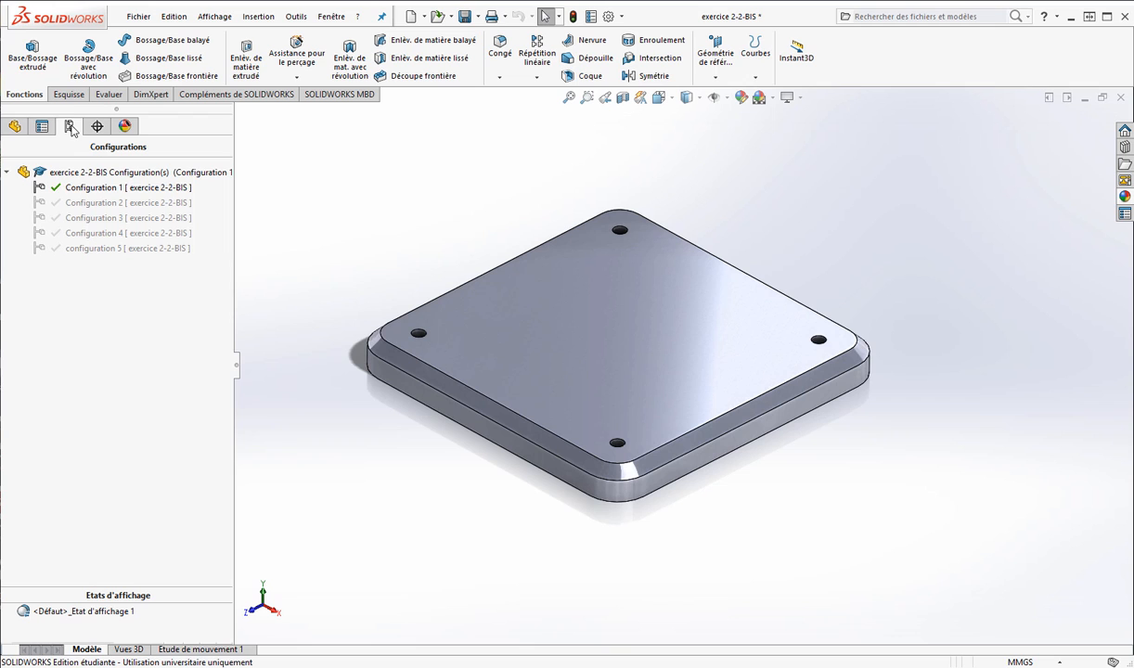
{"action": "double_click", "coordinate": [84, 234]}
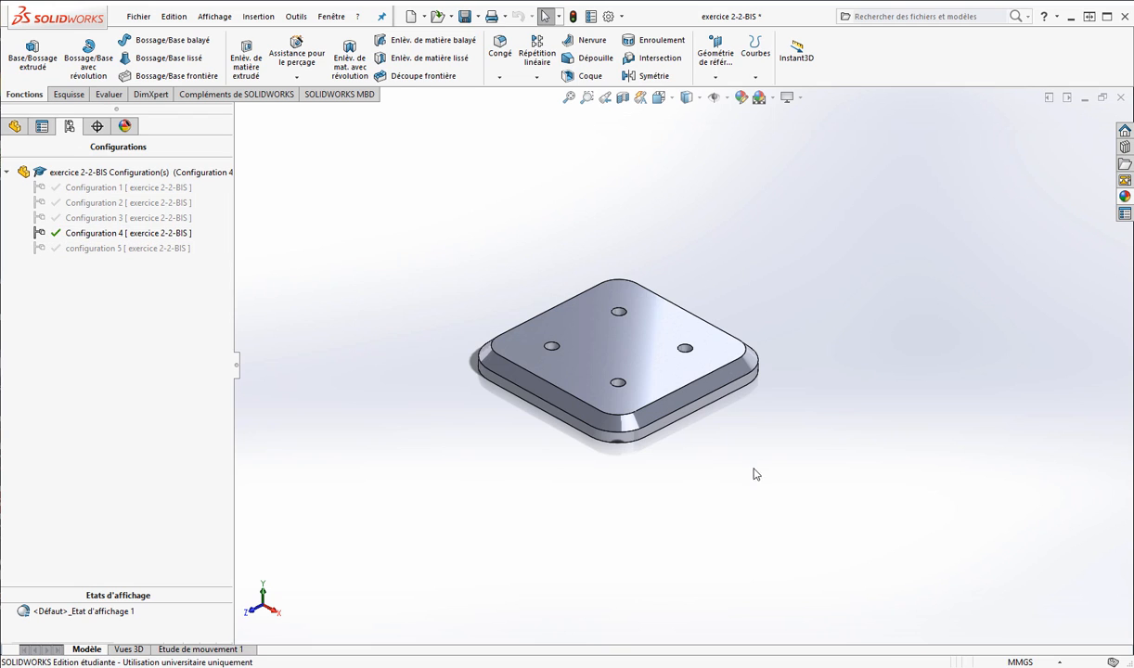
{"action": "mouse_move", "coordinate": [705, 452]}
{"action": "middle_mouse_down"}
{"action": "mouse_move", "coordinate": [660, 263]}
{"action": "mouse_move", "coordinate": [700, 438]}
{"action": "middle_mouse_up"}
{"action": "scroll", "coordinate": [633, 375], "scroll_direction": "down", "scroll_amount": 3}
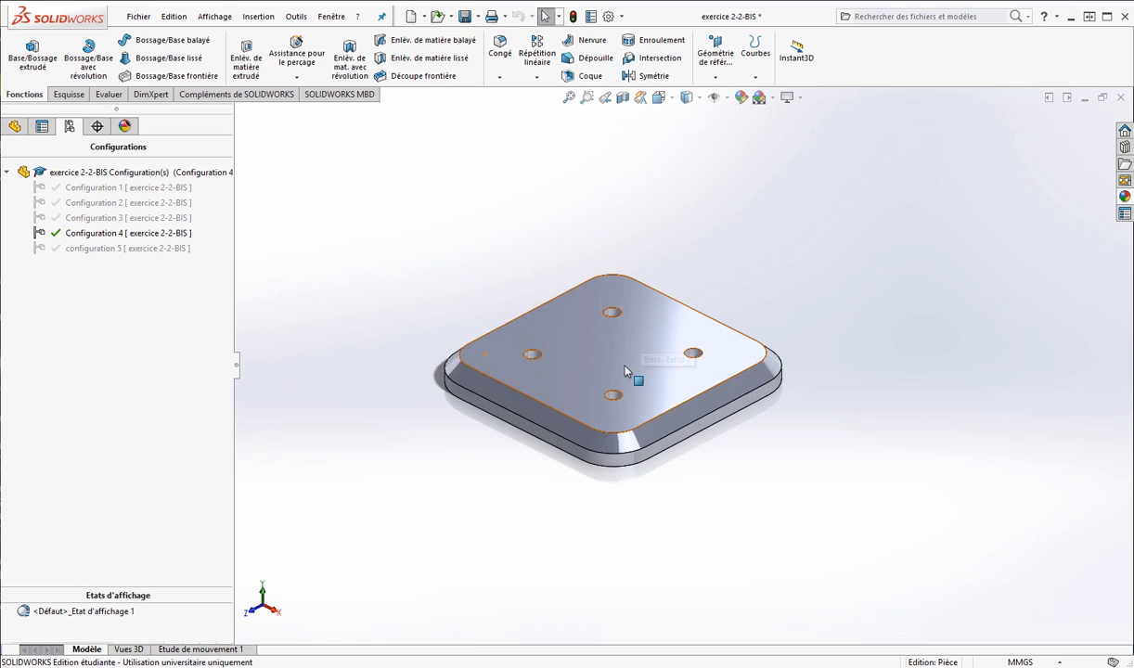
{"action": "scroll", "coordinate": [504, 288], "scroll_direction": "down", "scroll_amount": 2}
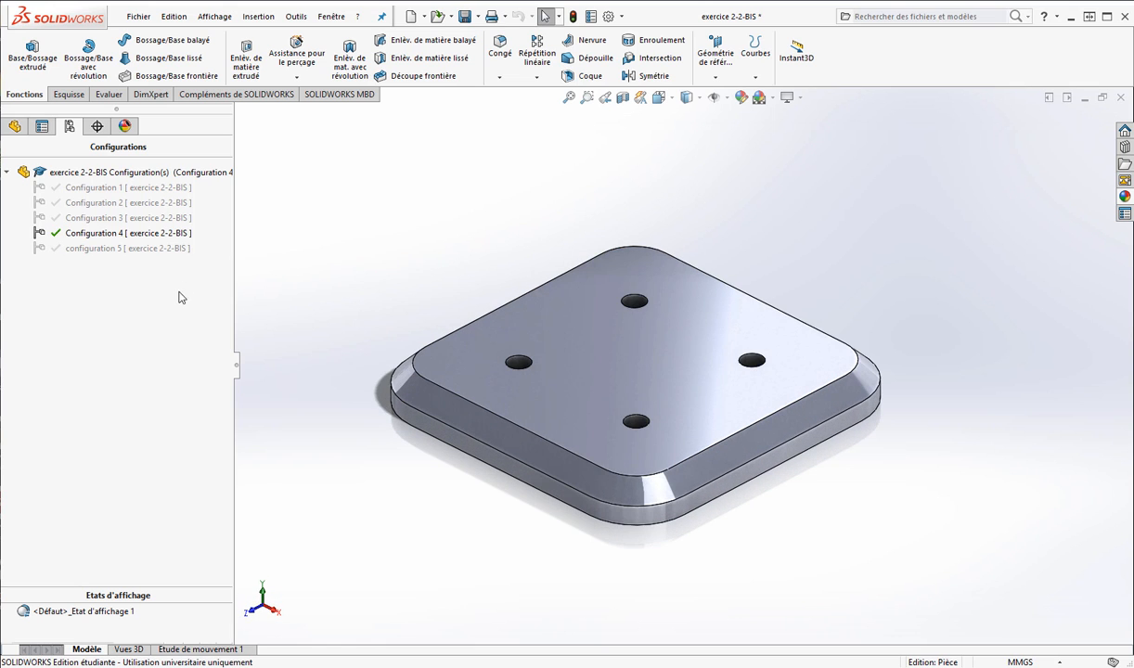